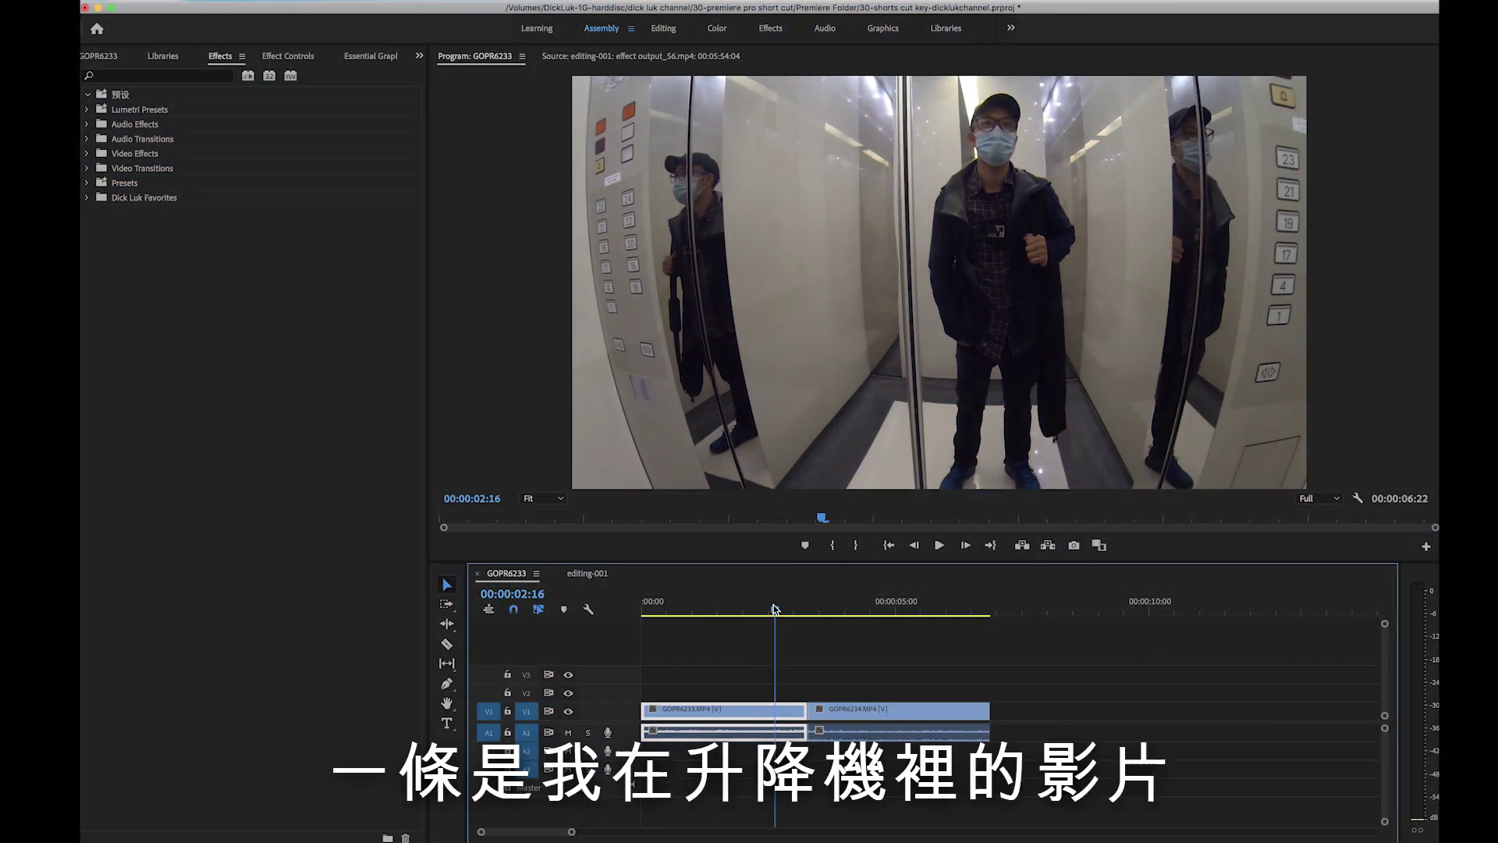
At 00:00:02:00, switch to the Color workspace and lower GOPR6233's saturation to 33.6.
mouse_move(774, 609)
left_mouse_down()
mouse_move(737, 614)
mouse_move(847, 584)
mouse_move(725, 604)
left_mouse_up()
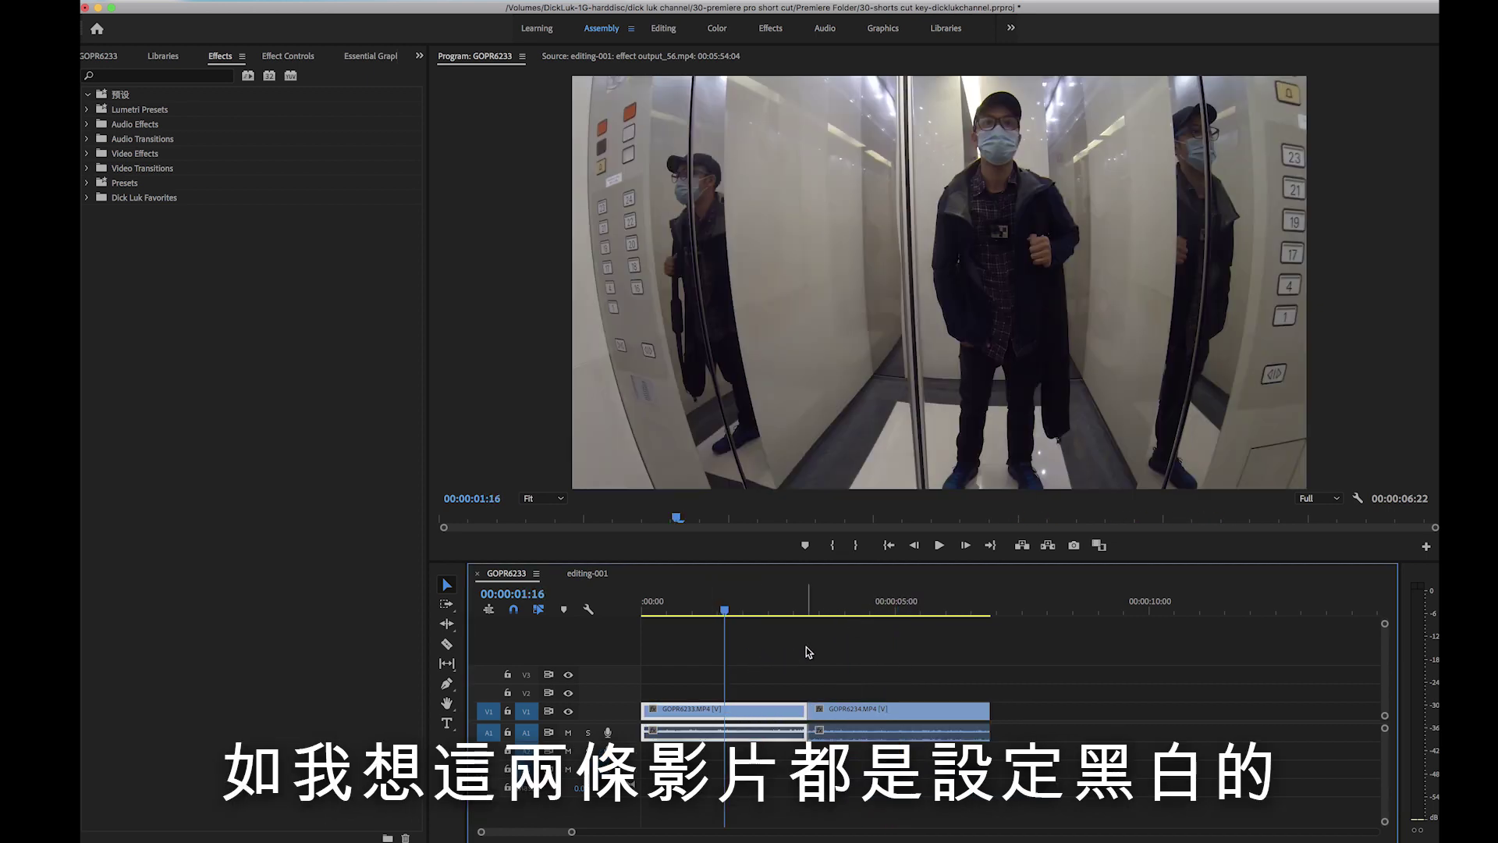
left_click(742, 686)
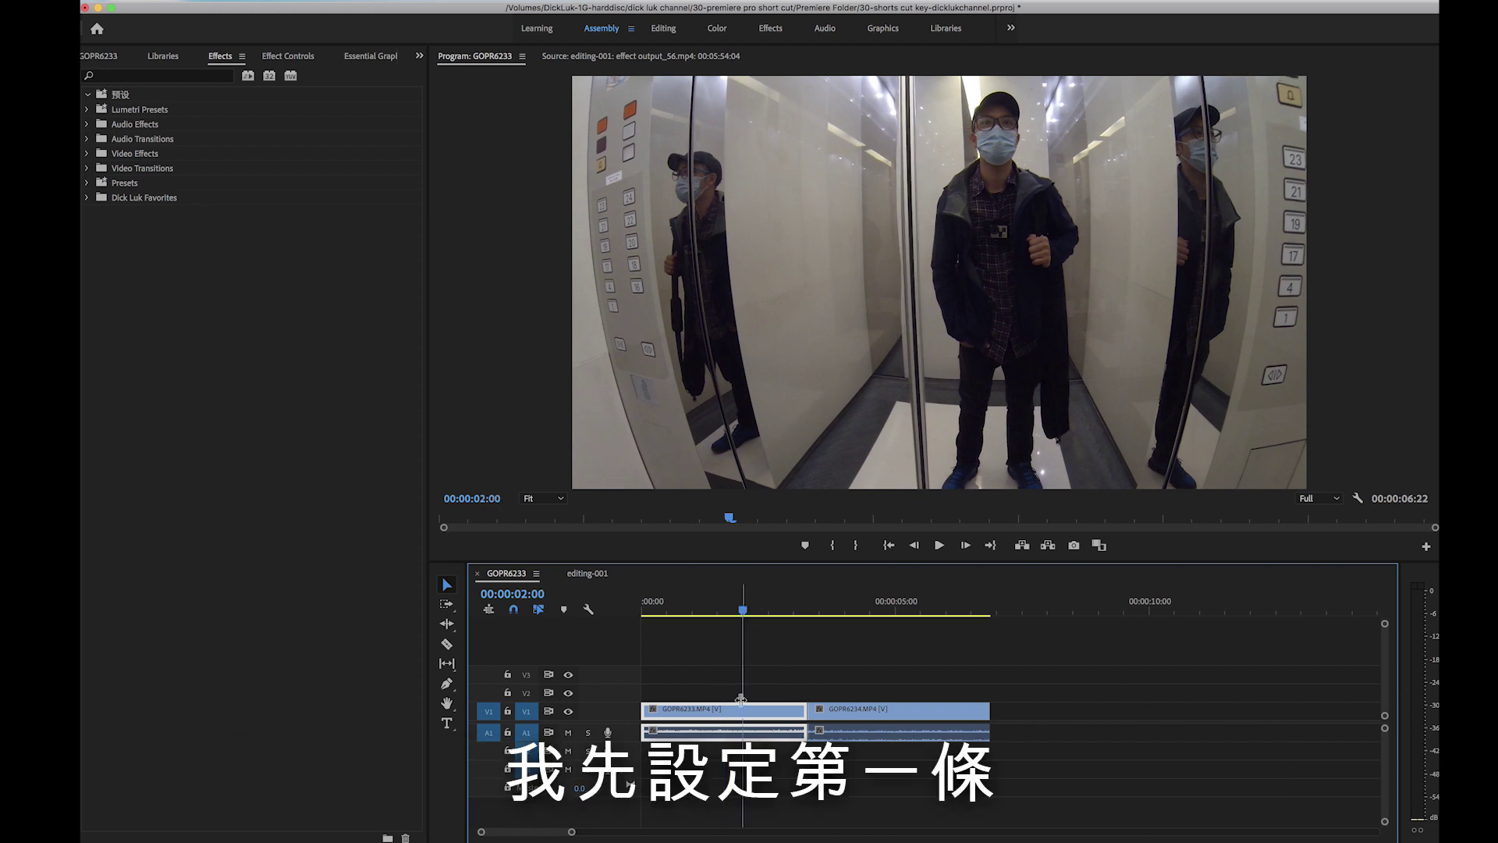
left_click(717, 29)
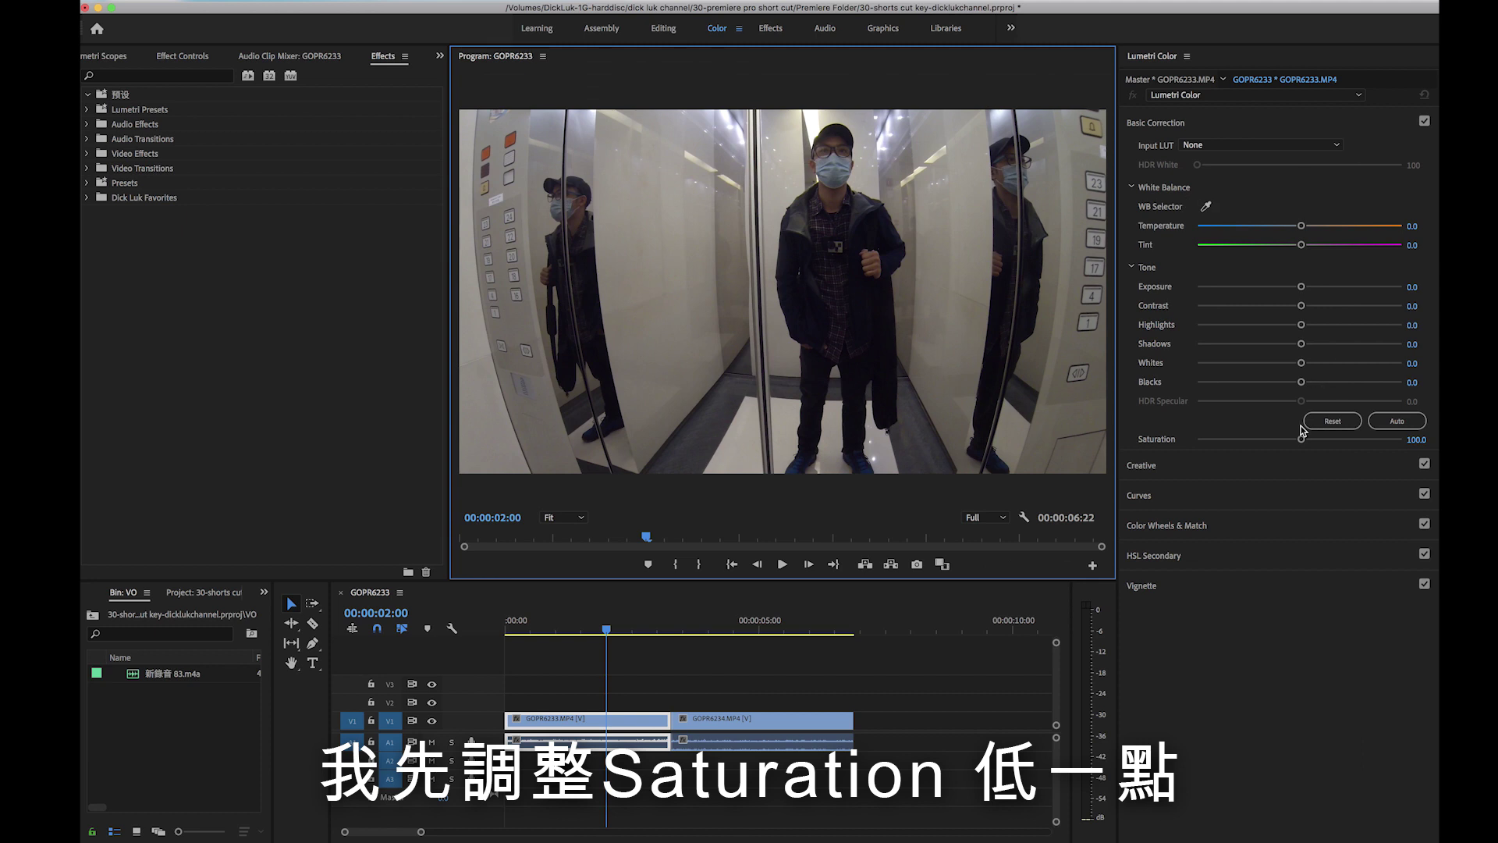
left_click_drag(1301, 439, 1231, 446)
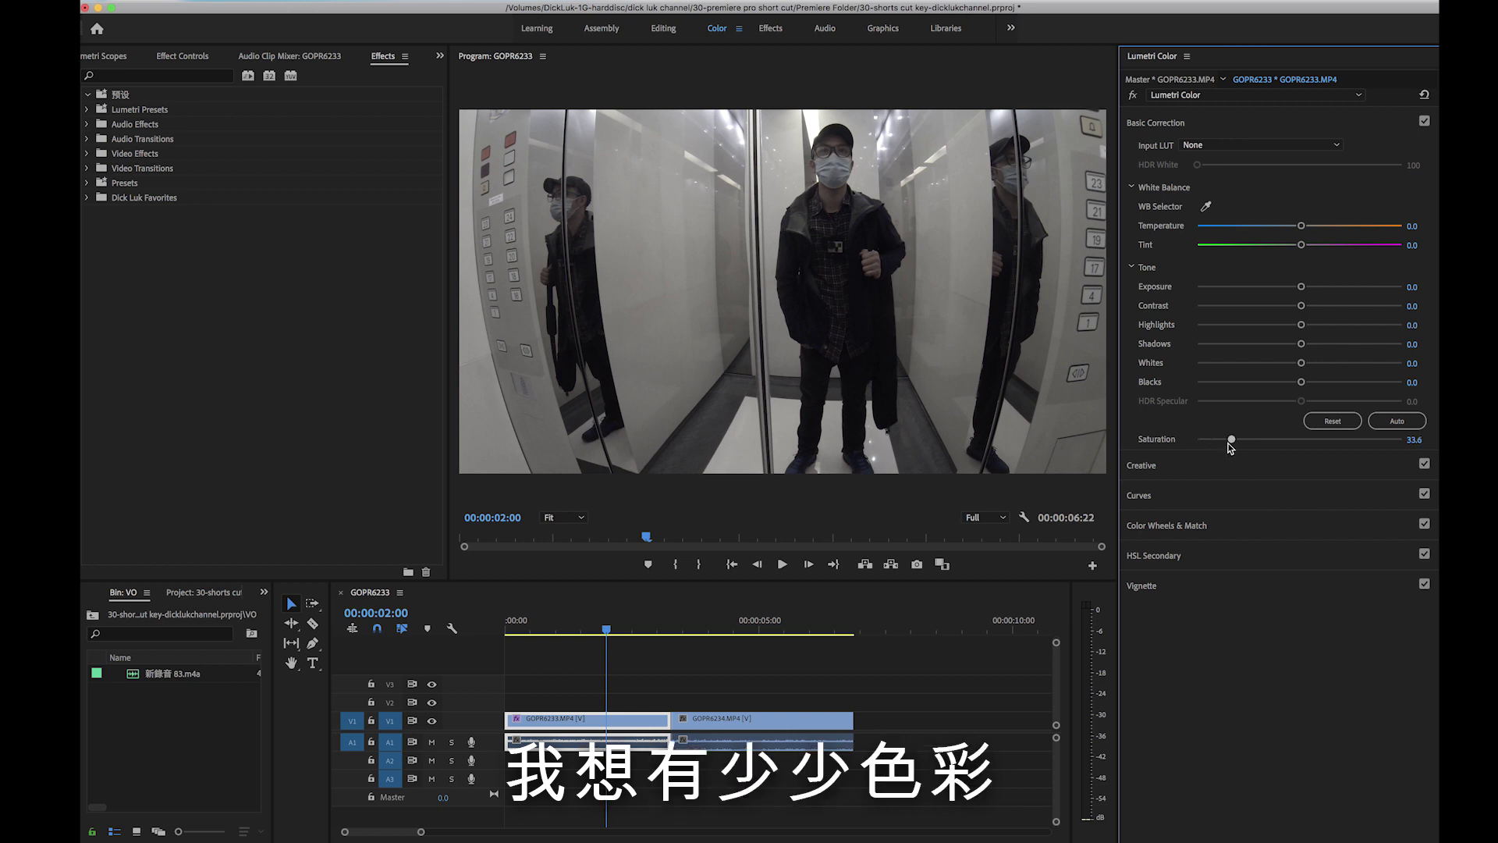
Set GOPR6233 to Highlights -32.1, Shadows 8.6, Temperature -32.9 and Tint -10.
mouse_move(1300, 324)
left_mouse_down()
mouse_move(1269, 324)
mouse_move(1321, 345)
mouse_move(1266, 324)
mouse_move(1308, 343)
left_mouse_up()
mouse_move(1301, 225)
left_mouse_down()
mouse_move(1266, 225)
mouse_move(1289, 244)
left_mouse_up()
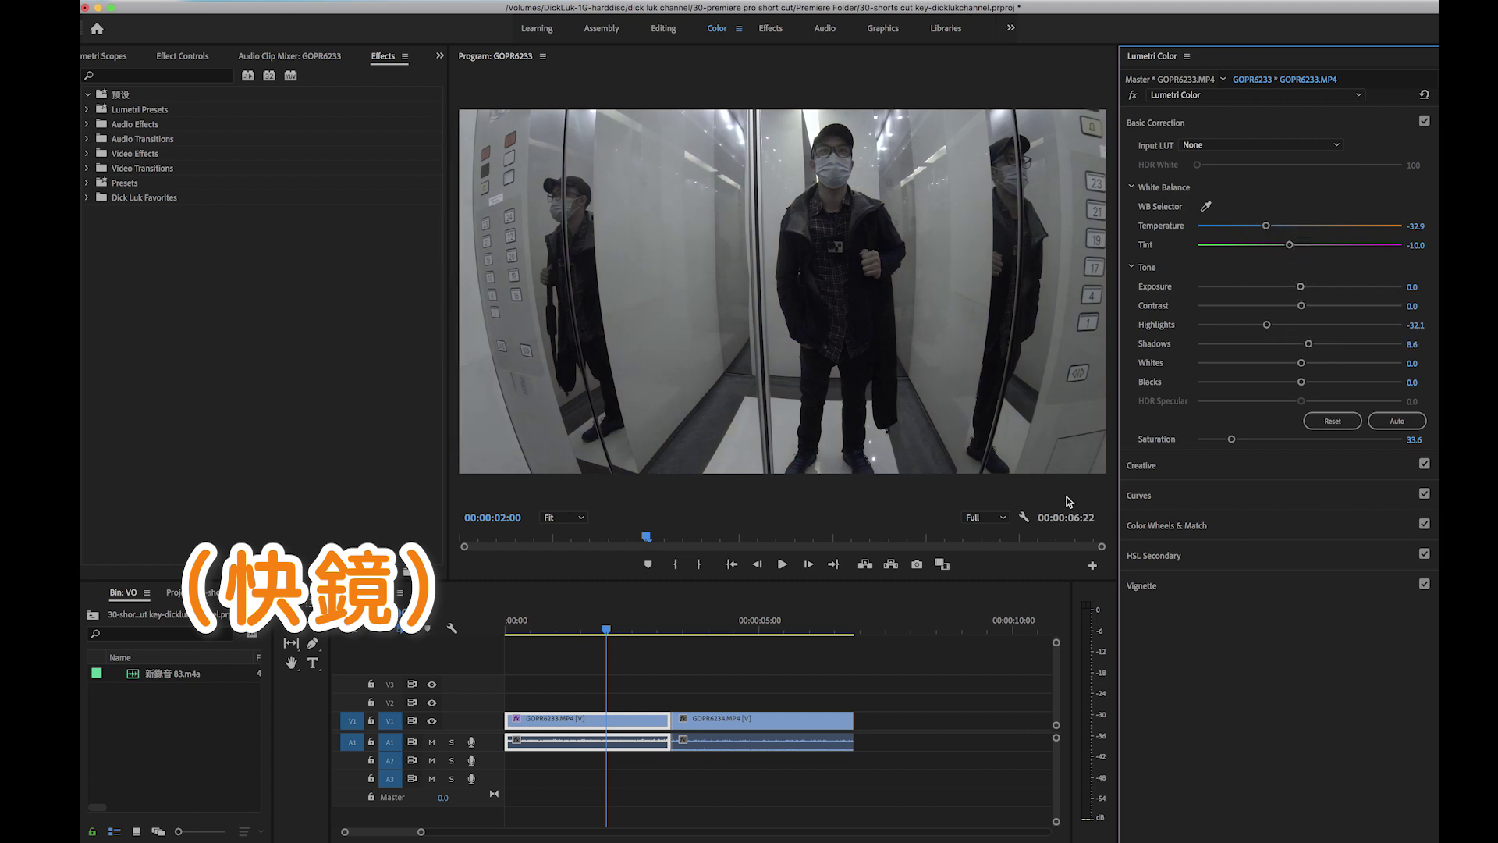
mouse_move(587, 646)
left_mouse_down()
mouse_move(568, 640)
mouse_move(599, 640)
left_mouse_up()
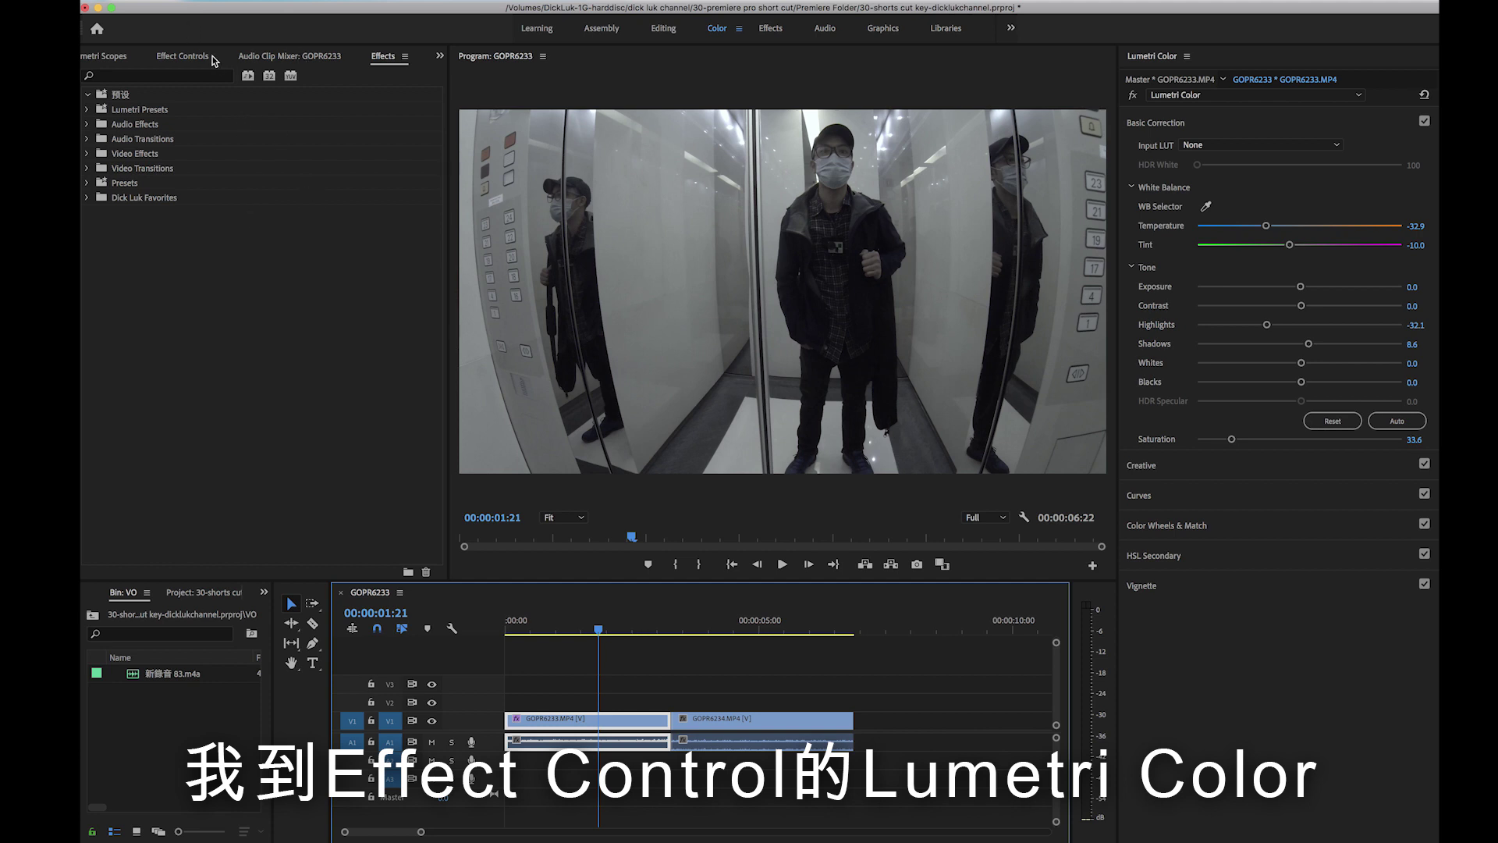
Save GOPR6233's Lumetri Color effect as the preset 'Saturation Down - Lumetri Color Preset'.
left_click(209, 59)
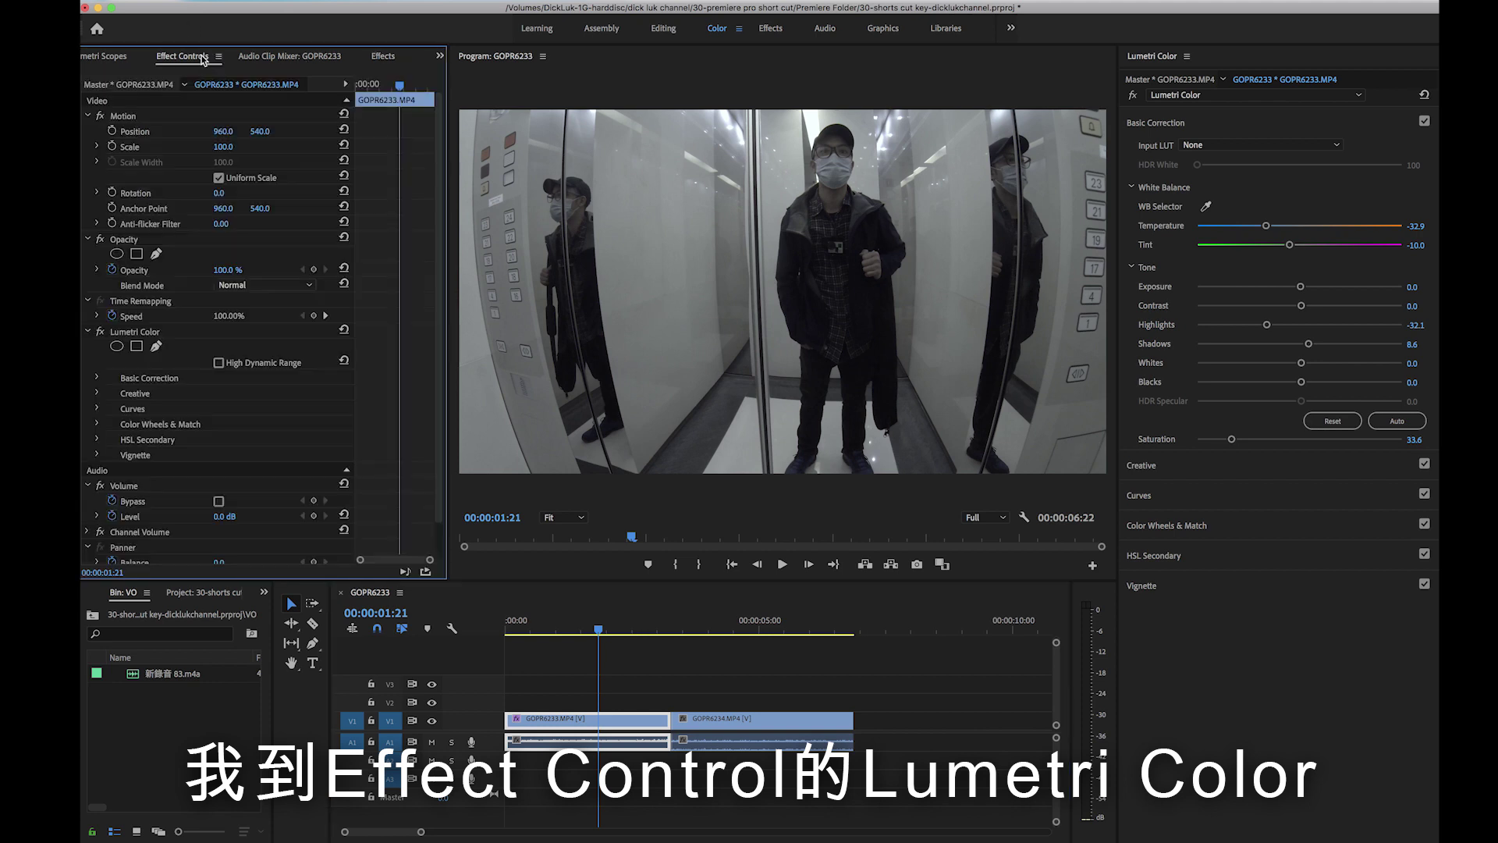
left_click(147, 338)
right_click(160, 337)
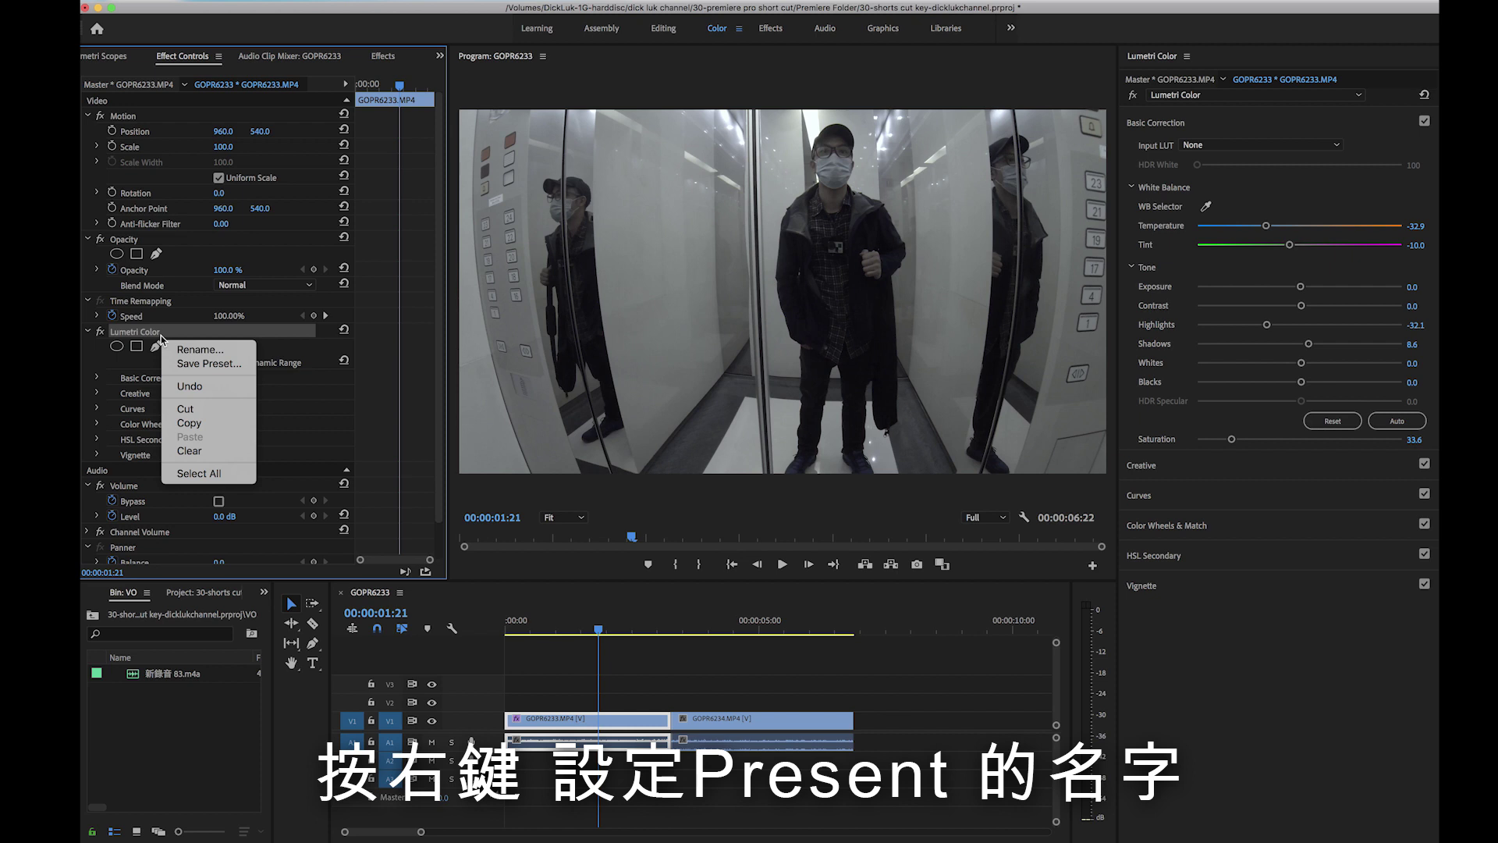
left_click(201, 363)
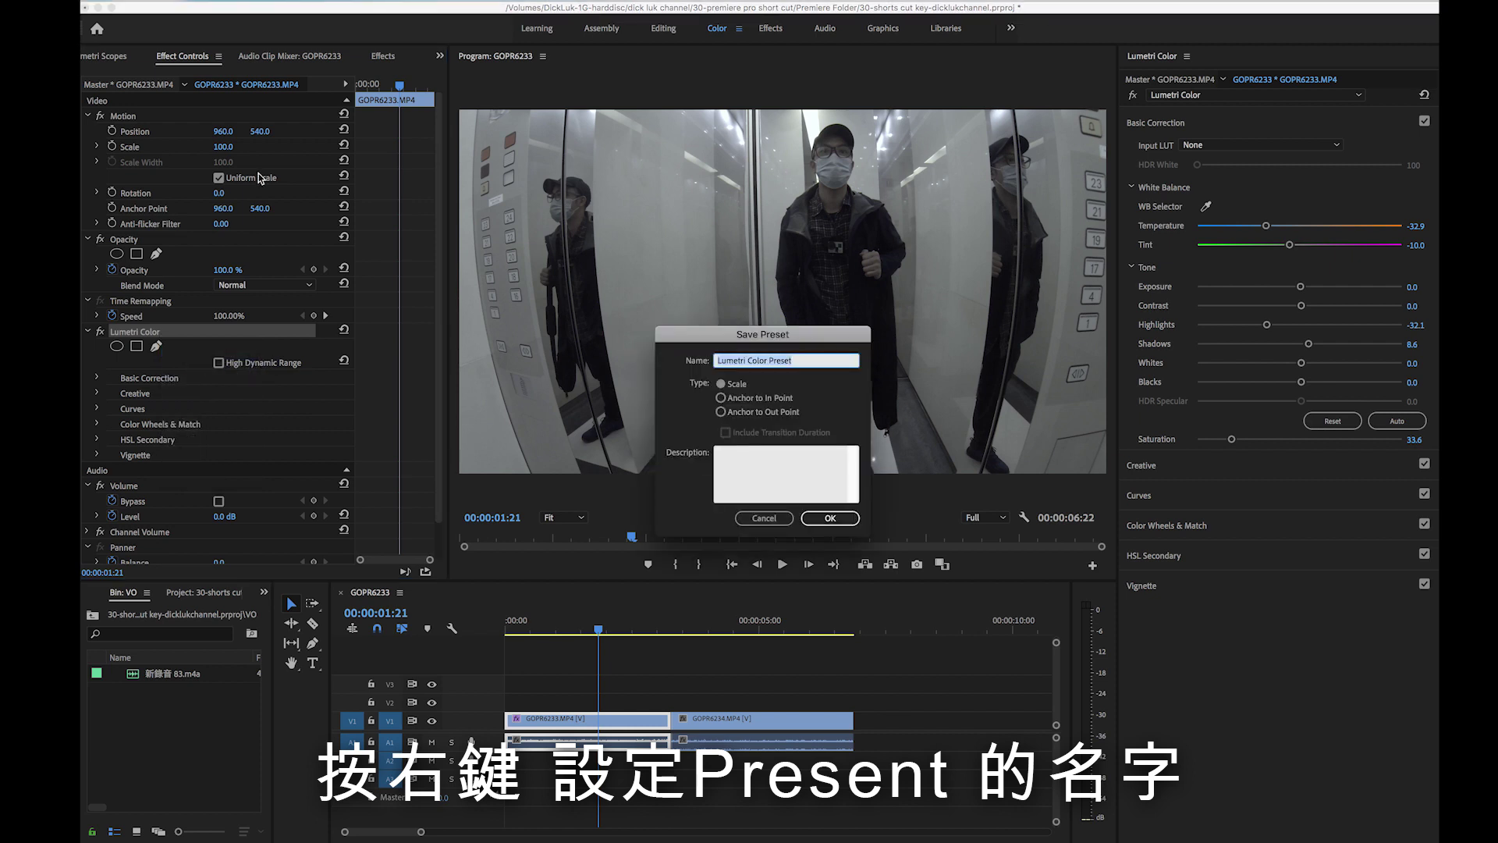
left_click(721, 362)
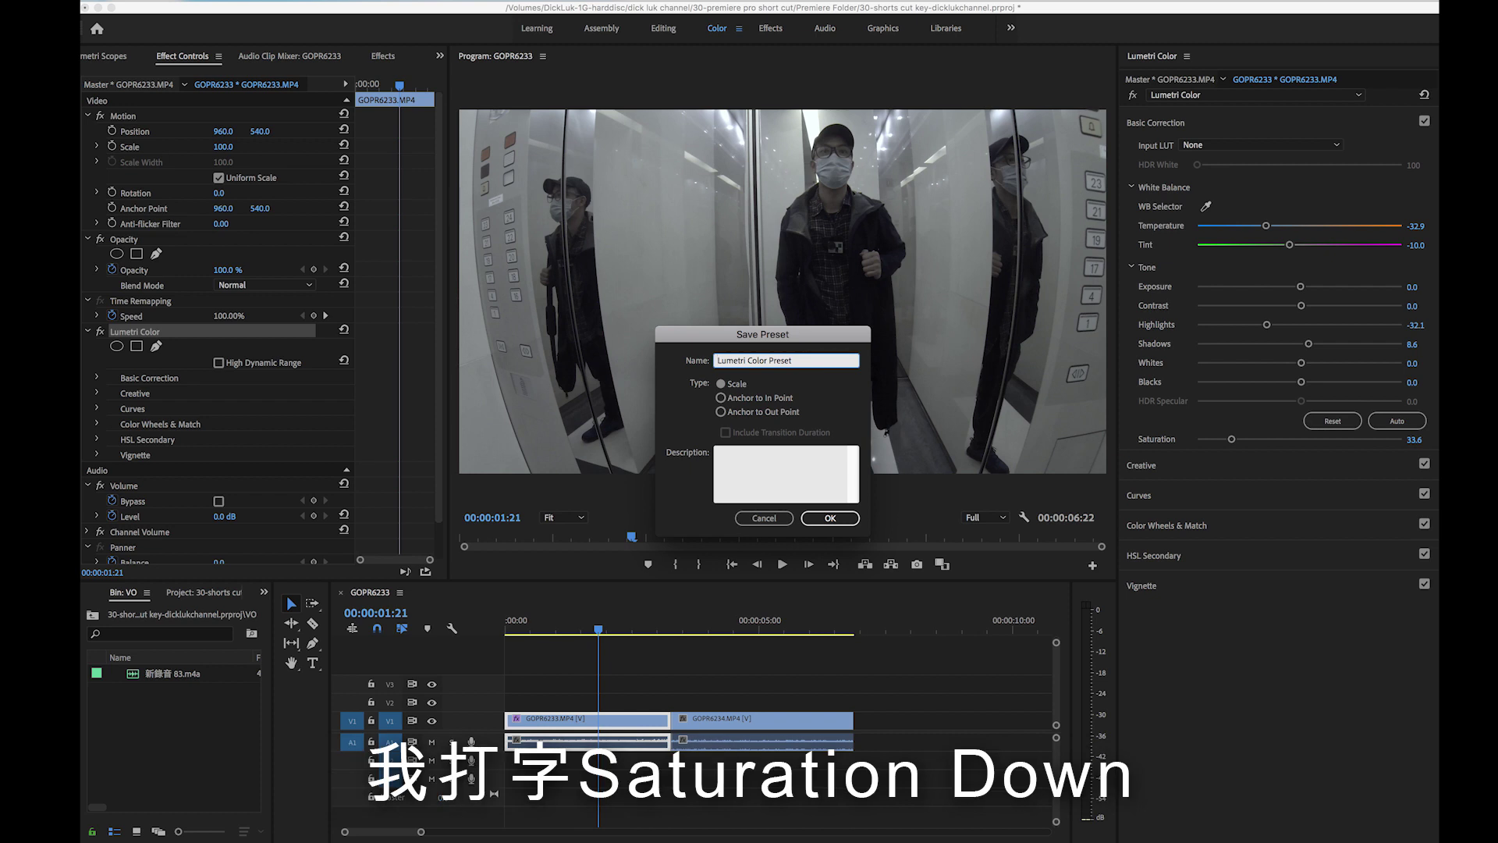
type("Saturation")
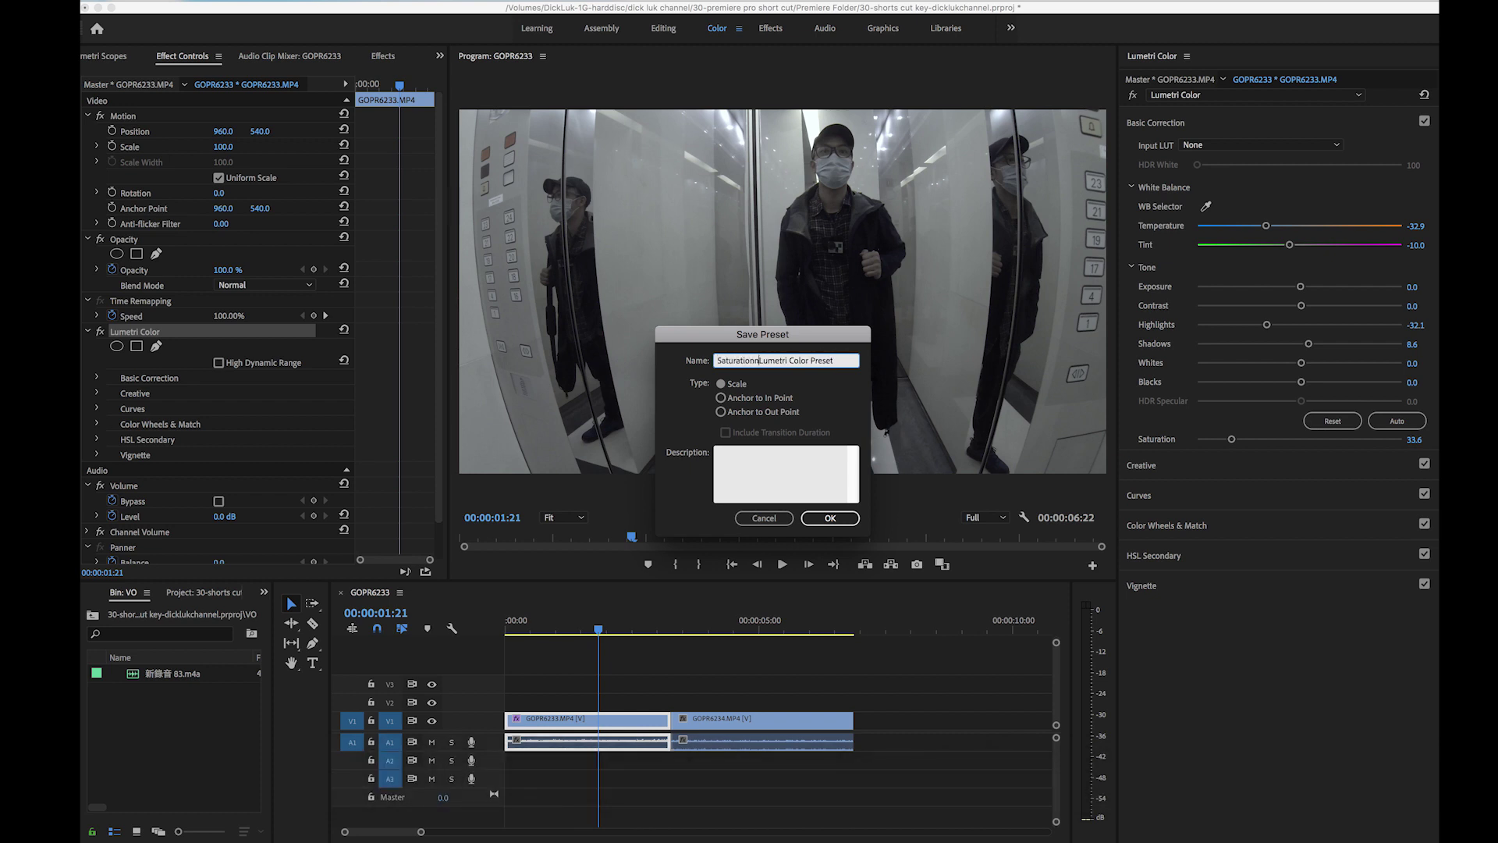
type(" Down -")
left_click(850, 518)
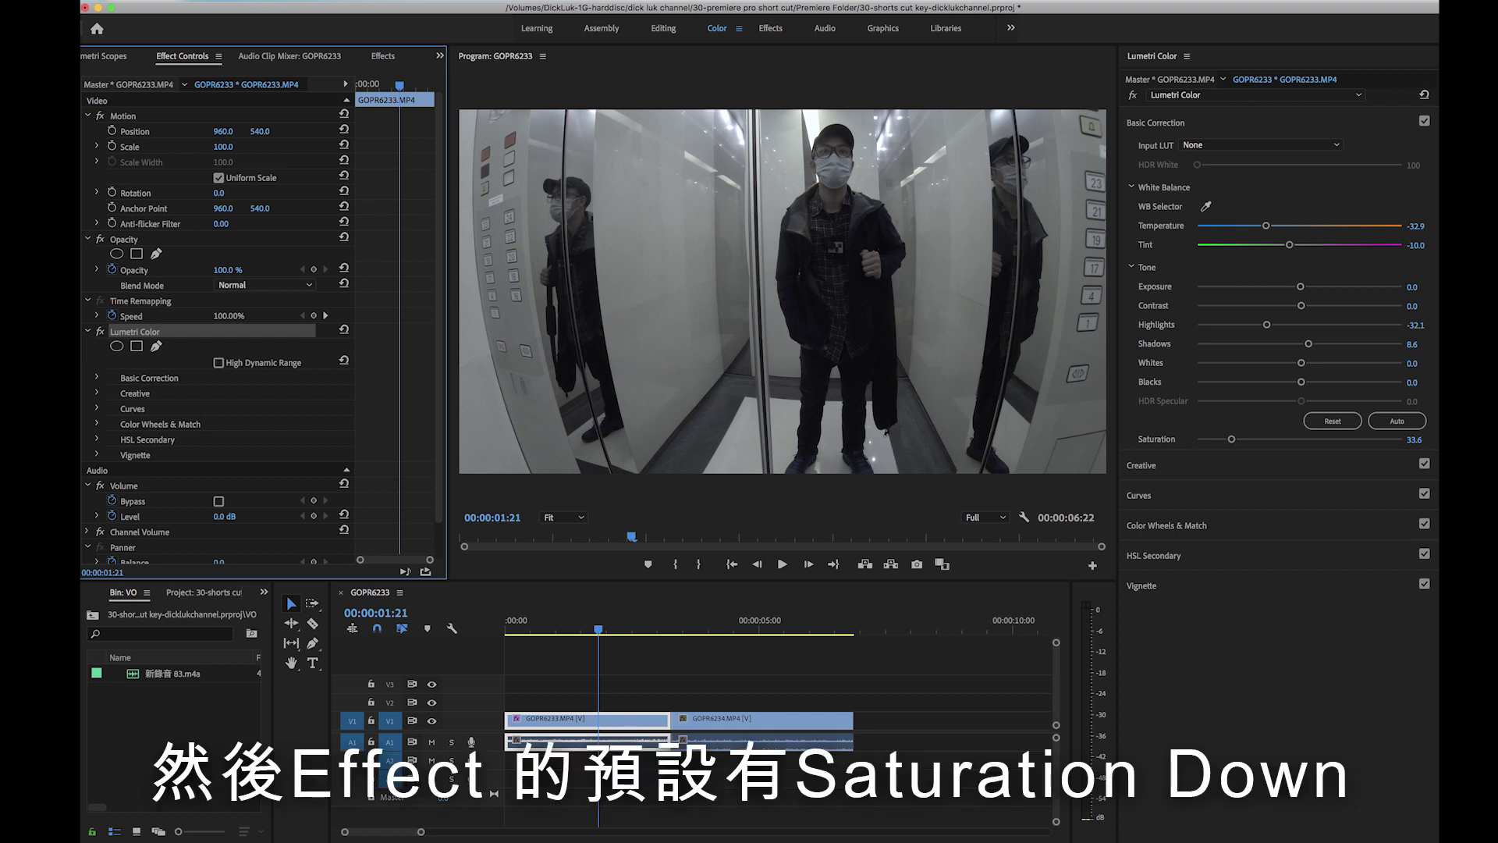
Apply the Saturation Down preset from the Effects panel to GOPR6234 and review it.
left_click(383, 56)
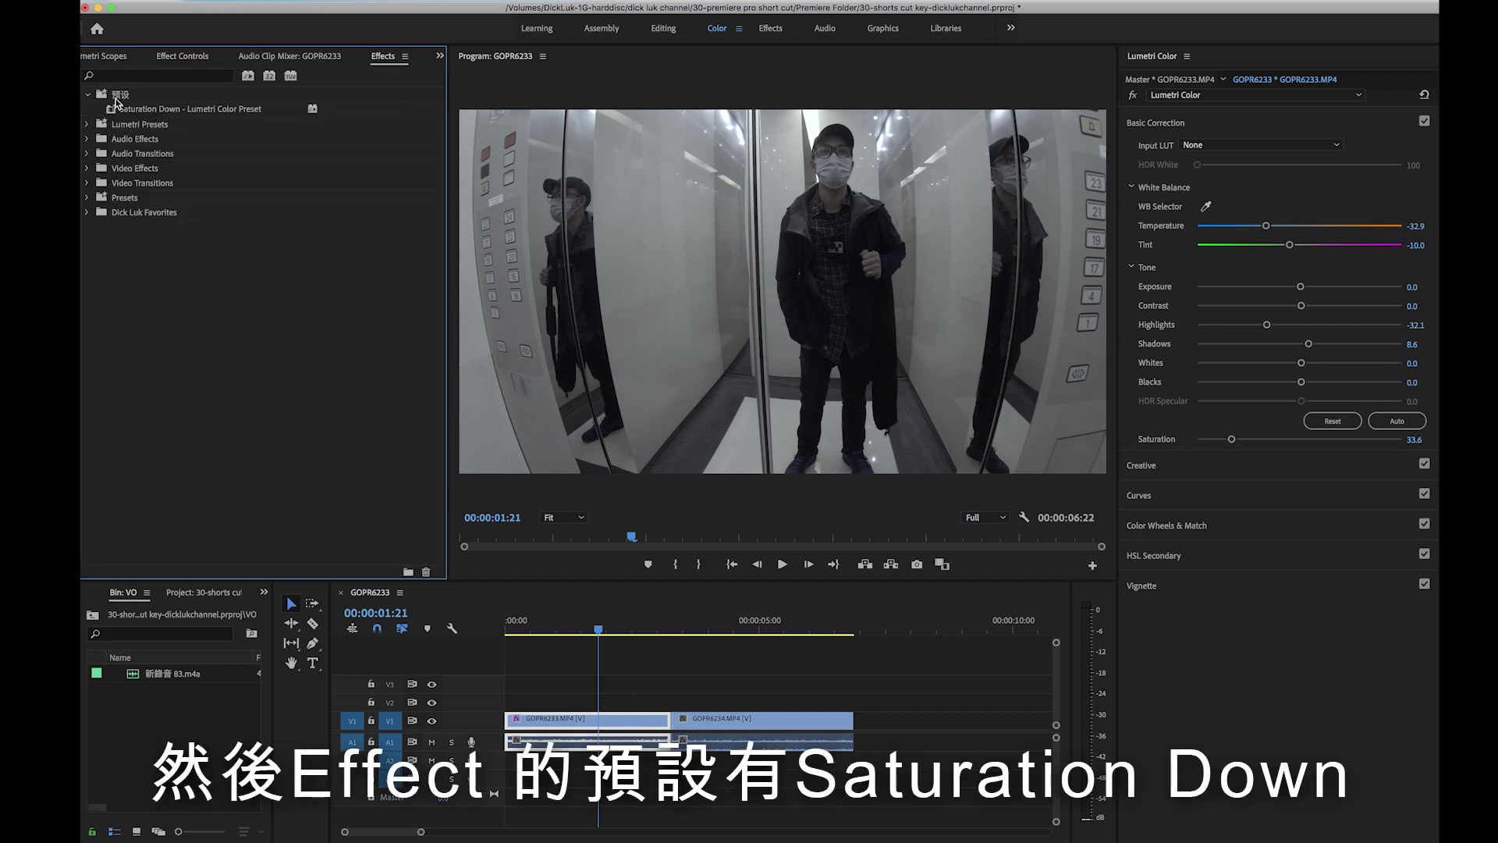
left_click(149, 109)
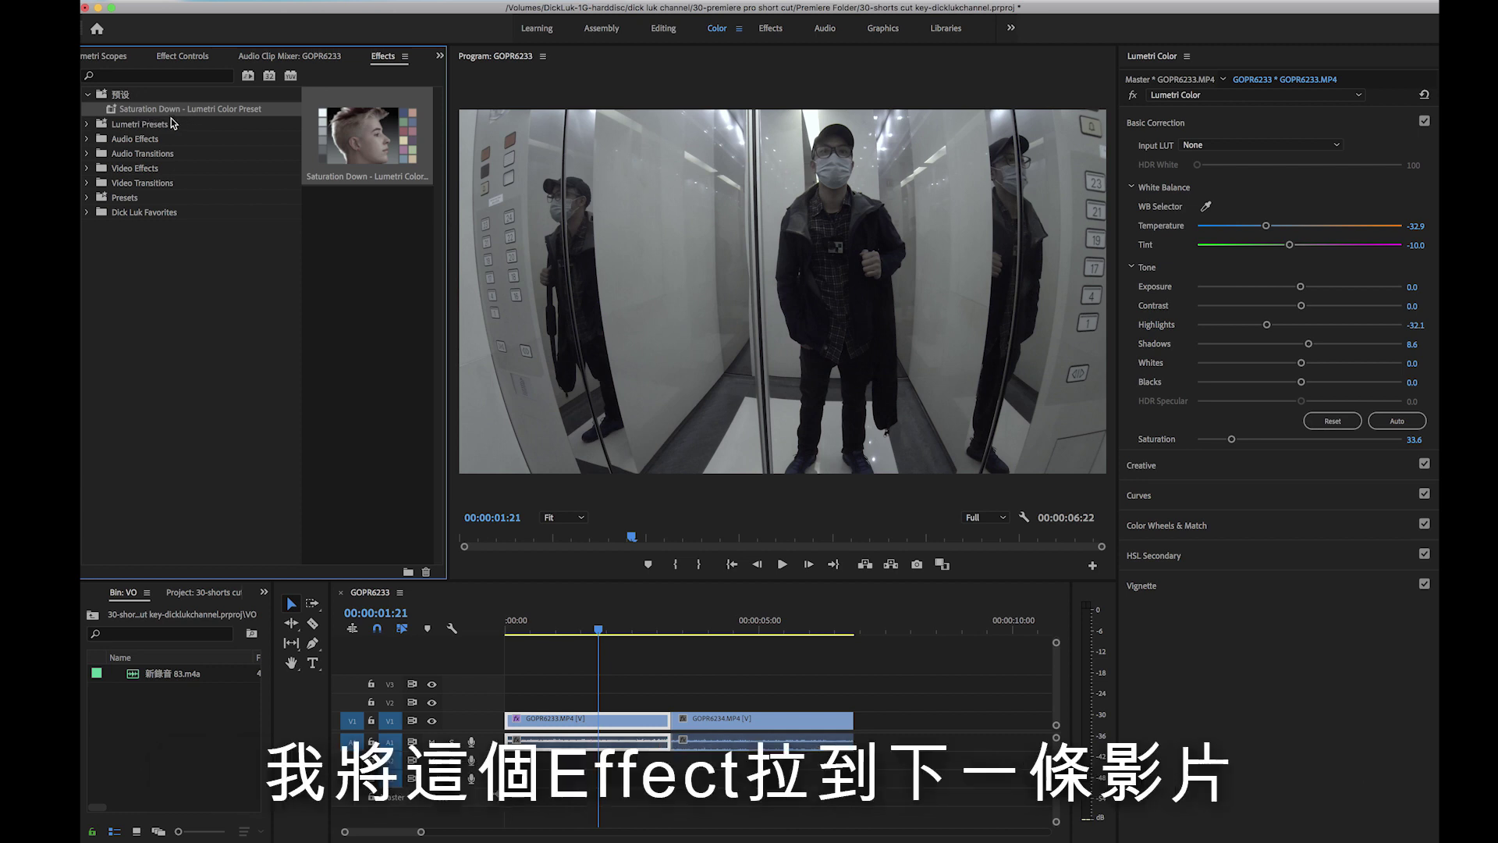
left_click_drag(156, 115, 748, 718)
left_click(754, 629)
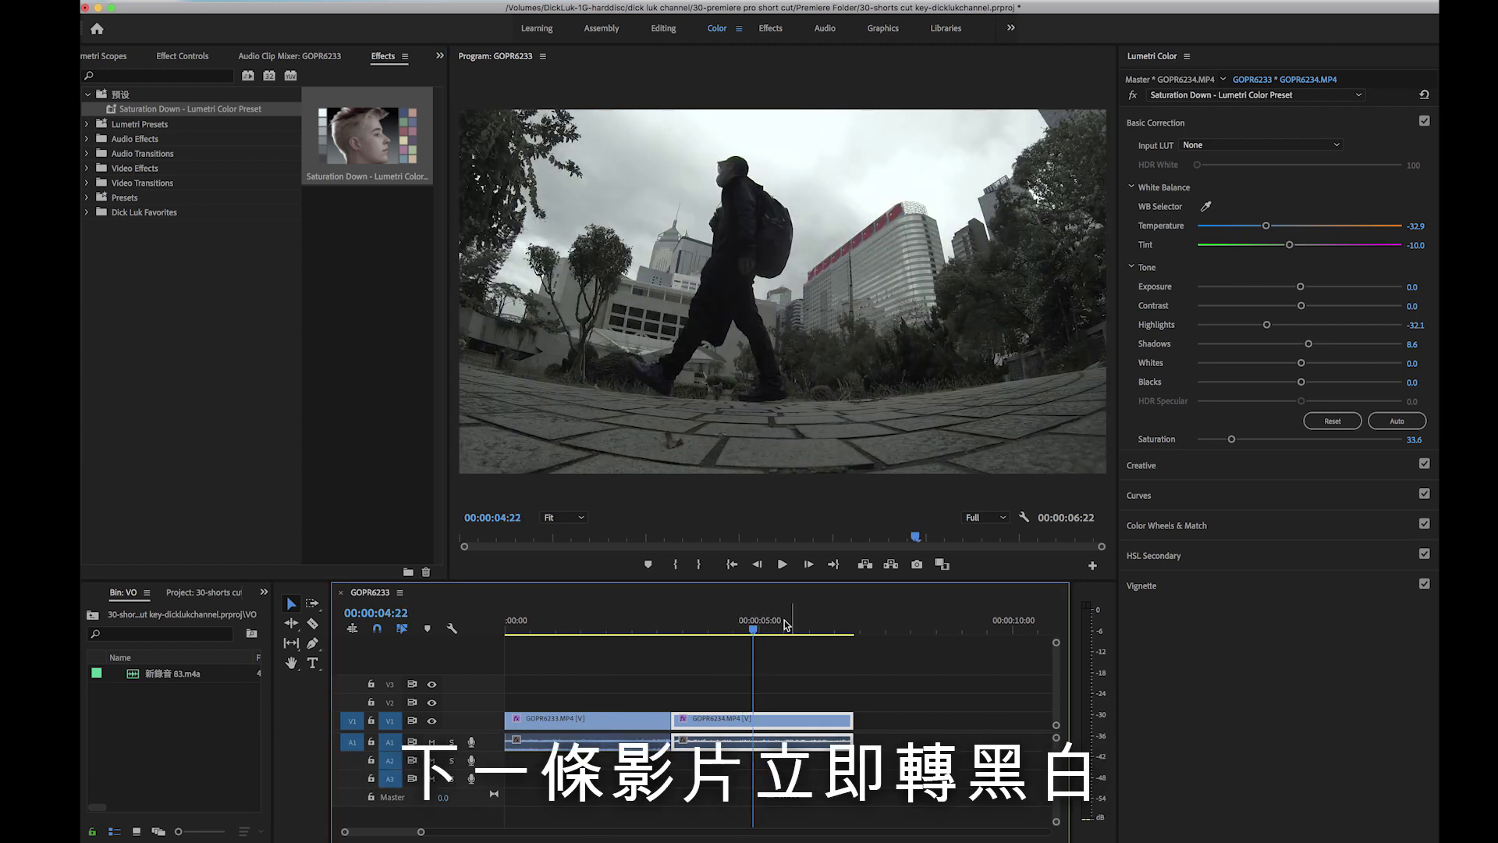
left_click_drag(797, 621, 712, 622)
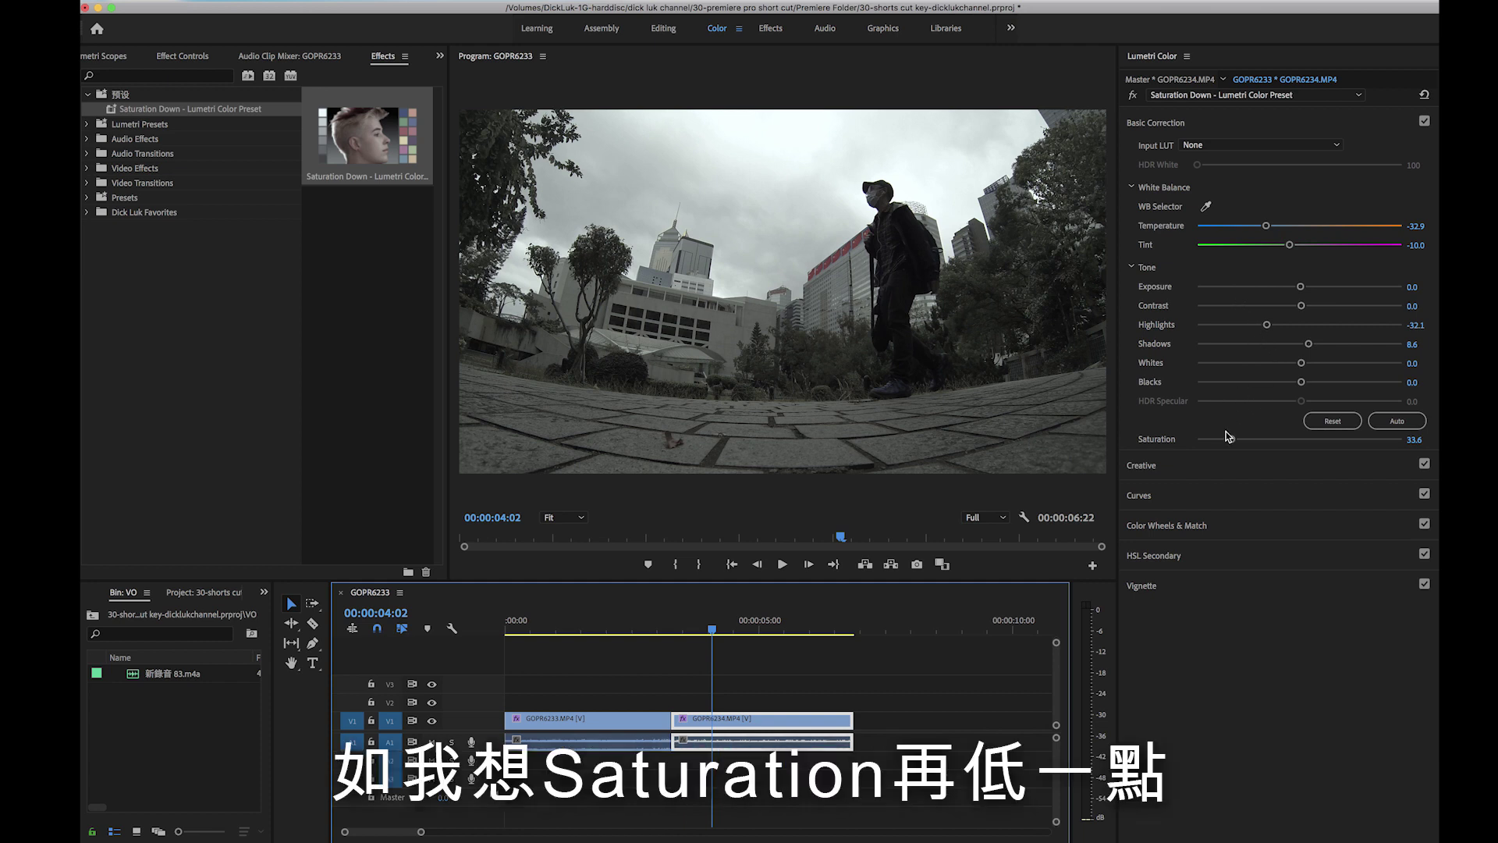
Adjust GOPR6234 to Saturation 16.4, Highlights -23.6, Shadows 34.3 and Temperature -41.4.
left_click_drag(1230, 440, 1213, 440)
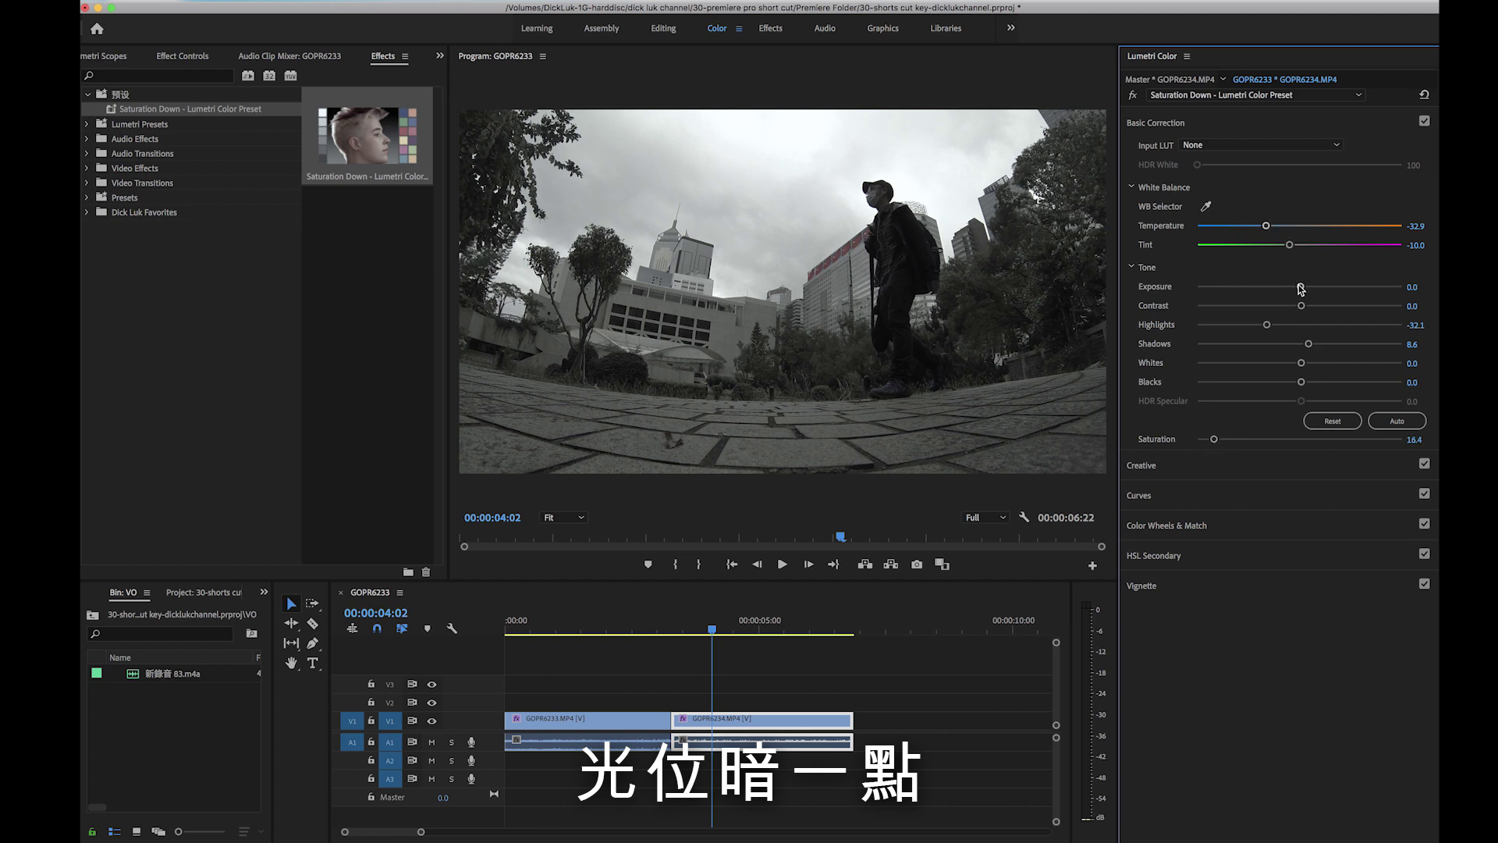
left_click_drag(1266, 324, 1336, 345)
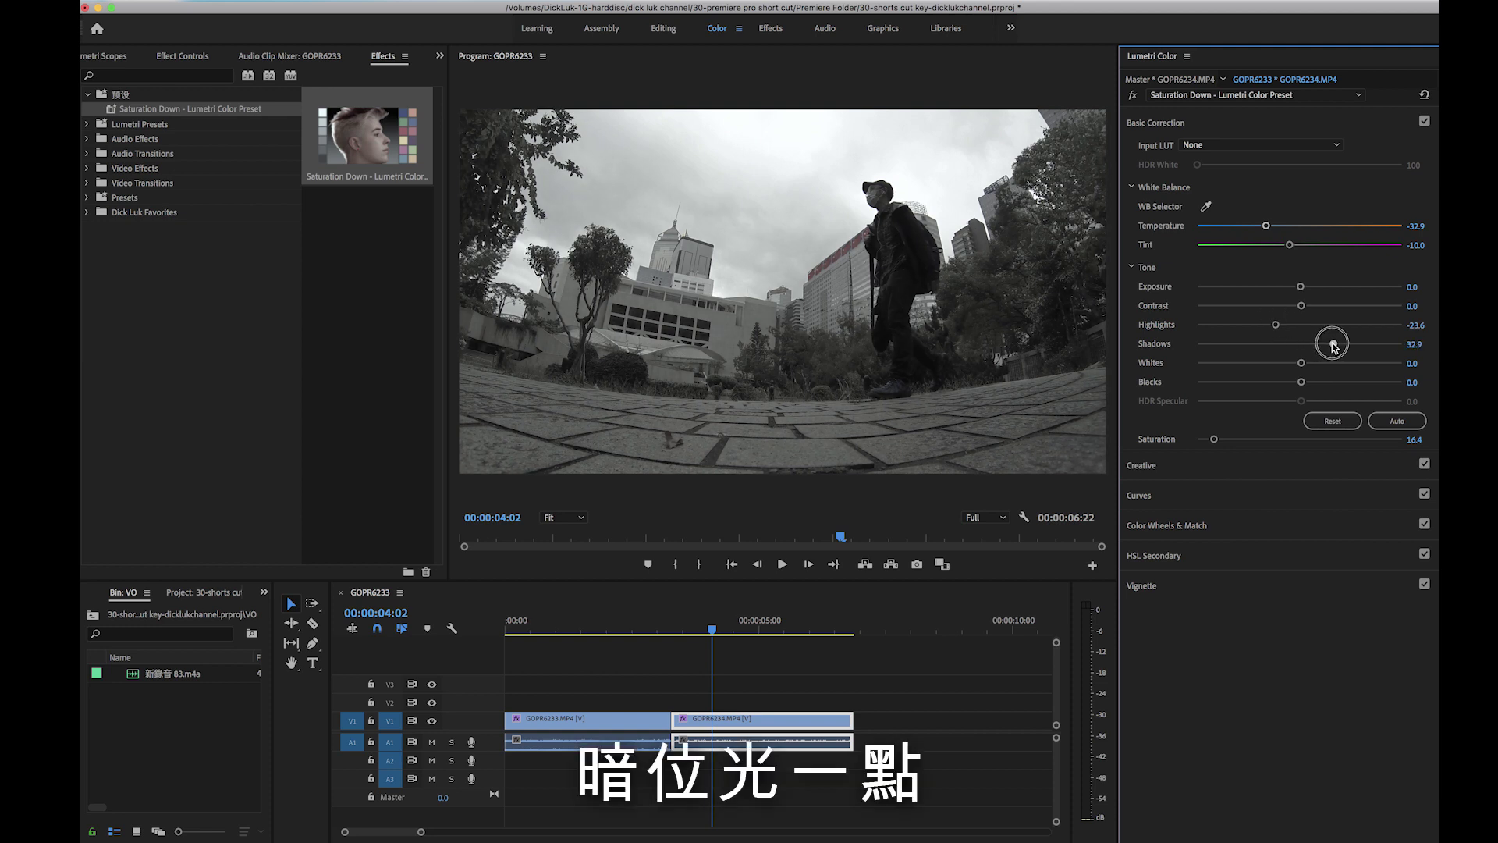
left_click_drag(1265, 225, 1255, 225)
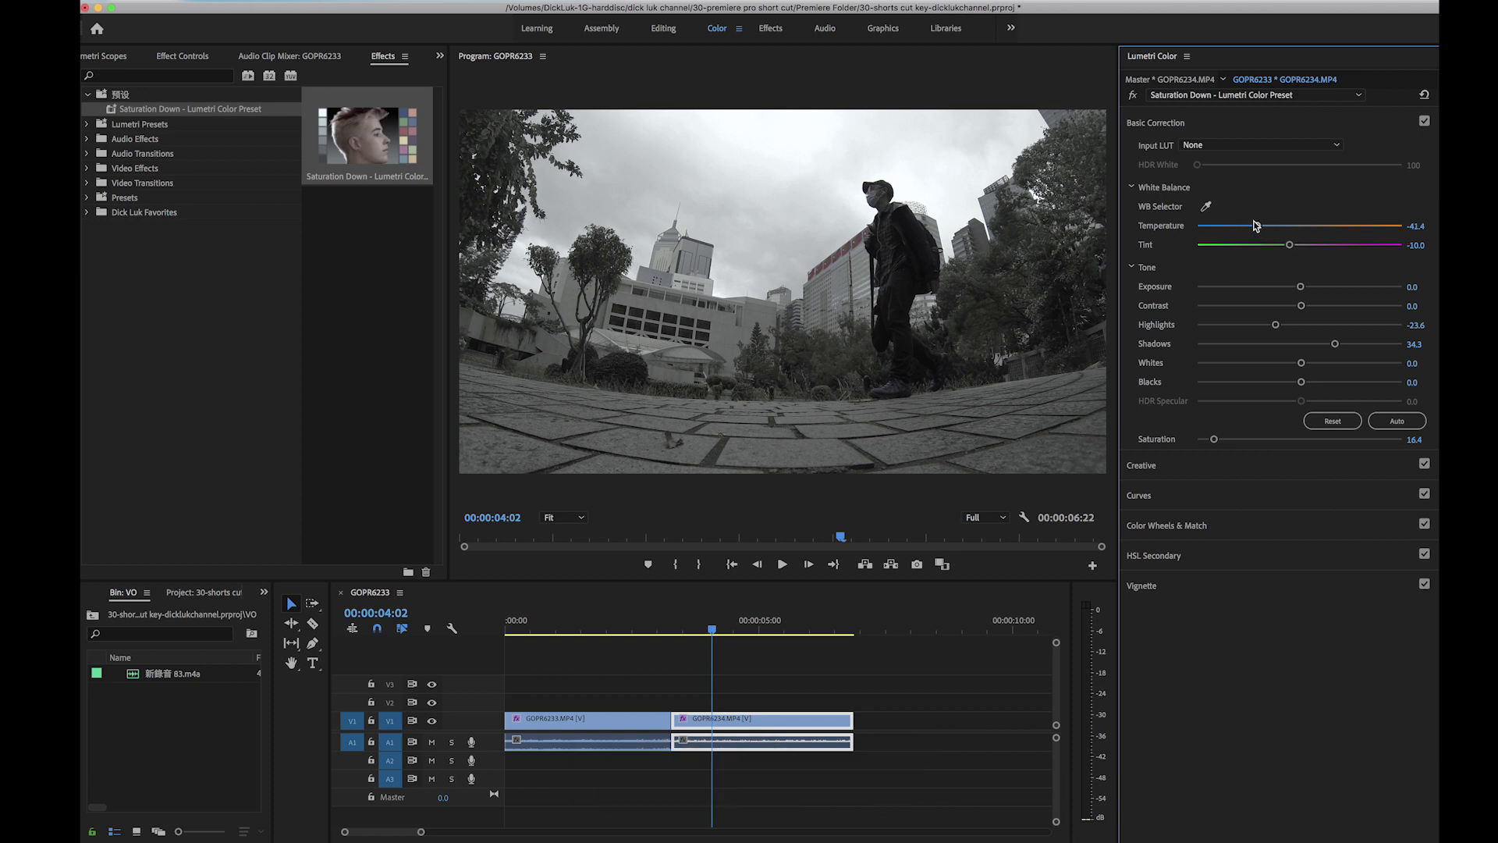
left_click_drag(783, 635, 729, 613)
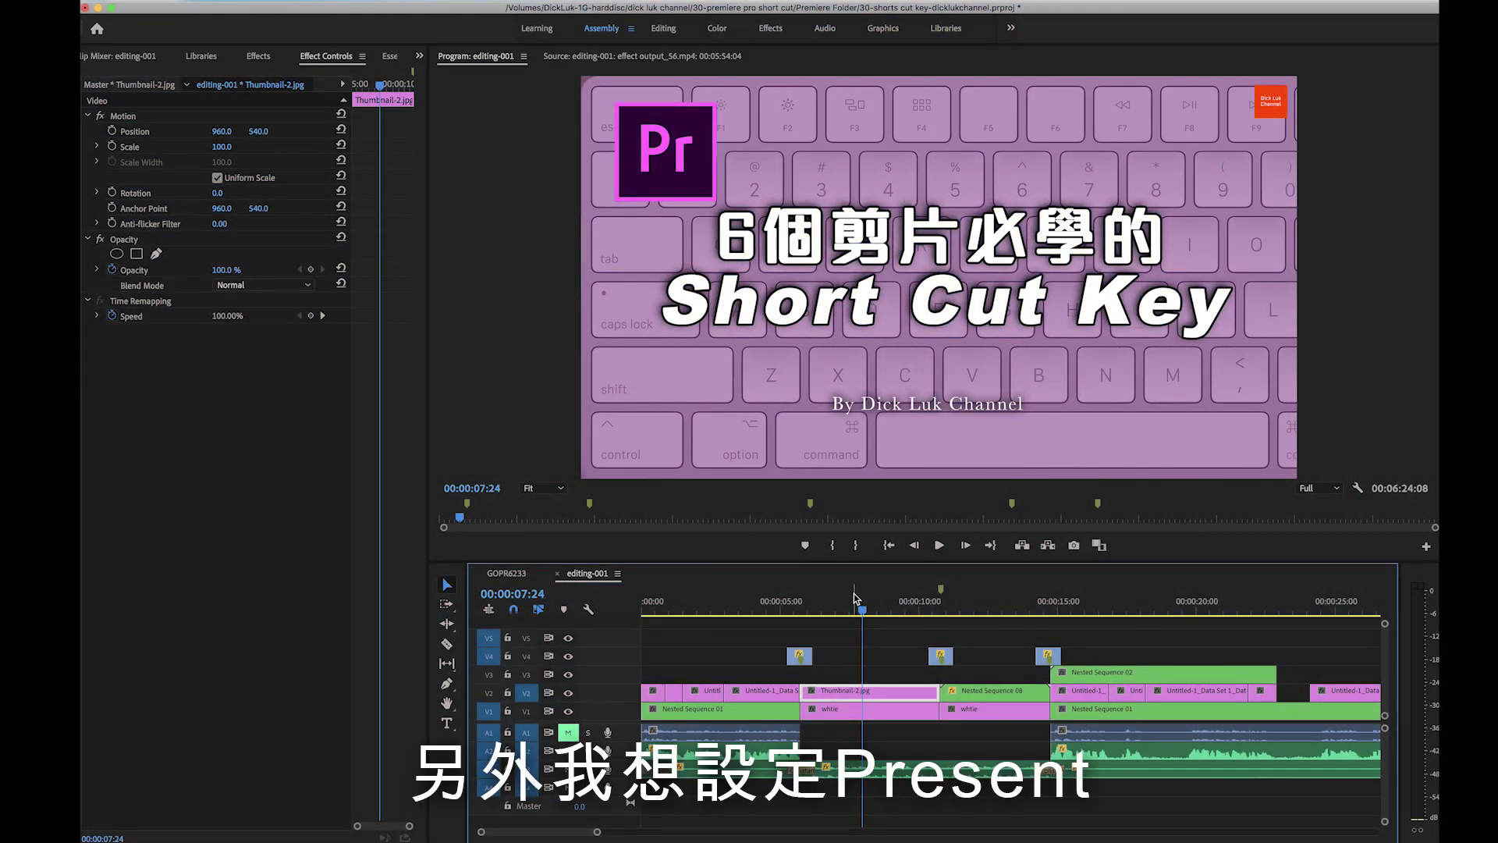
left_click(868, 602)
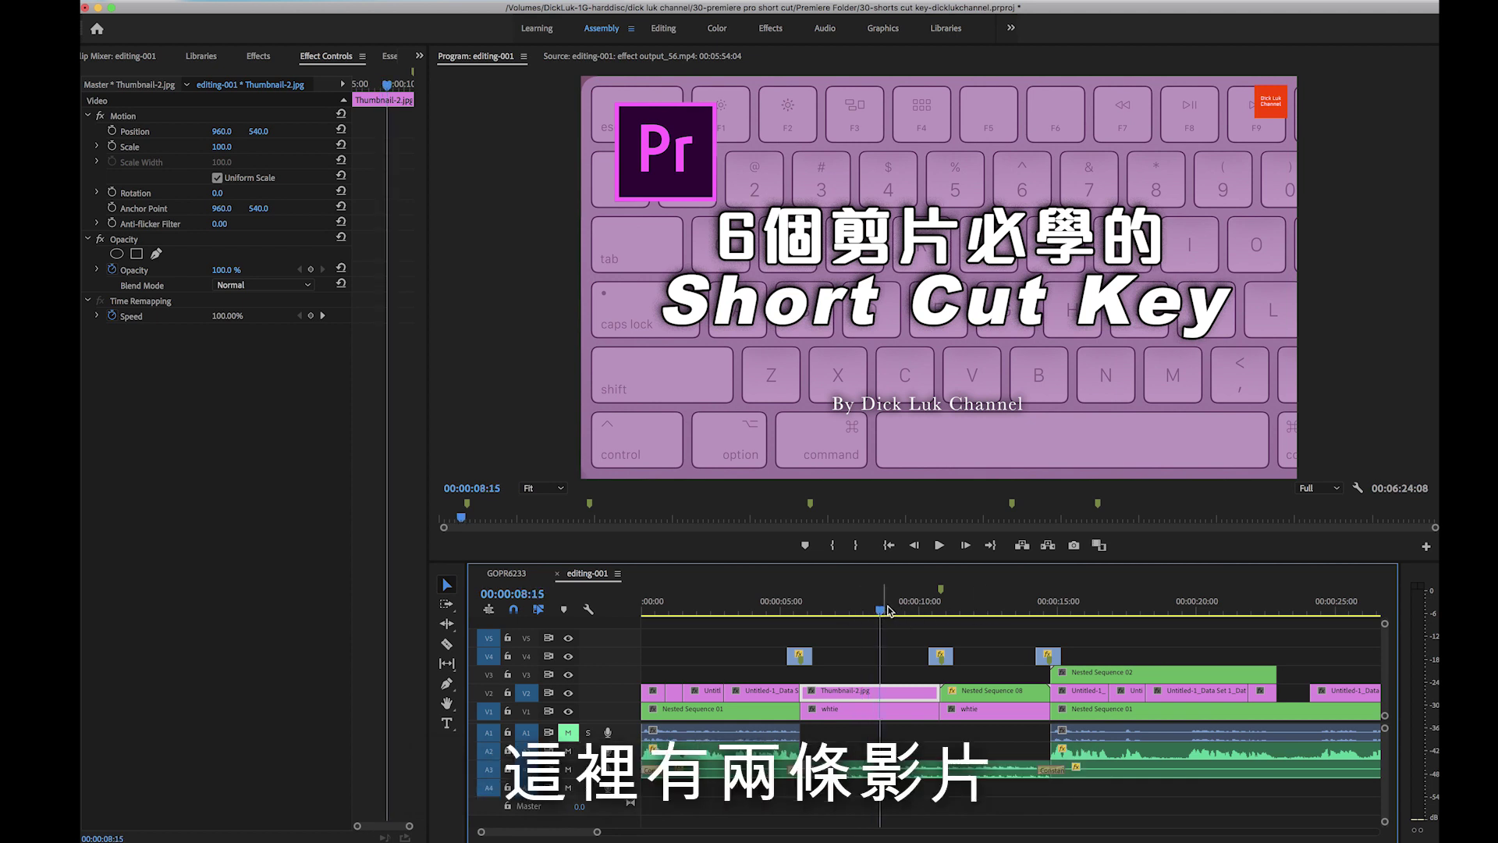
left_click(983, 607)
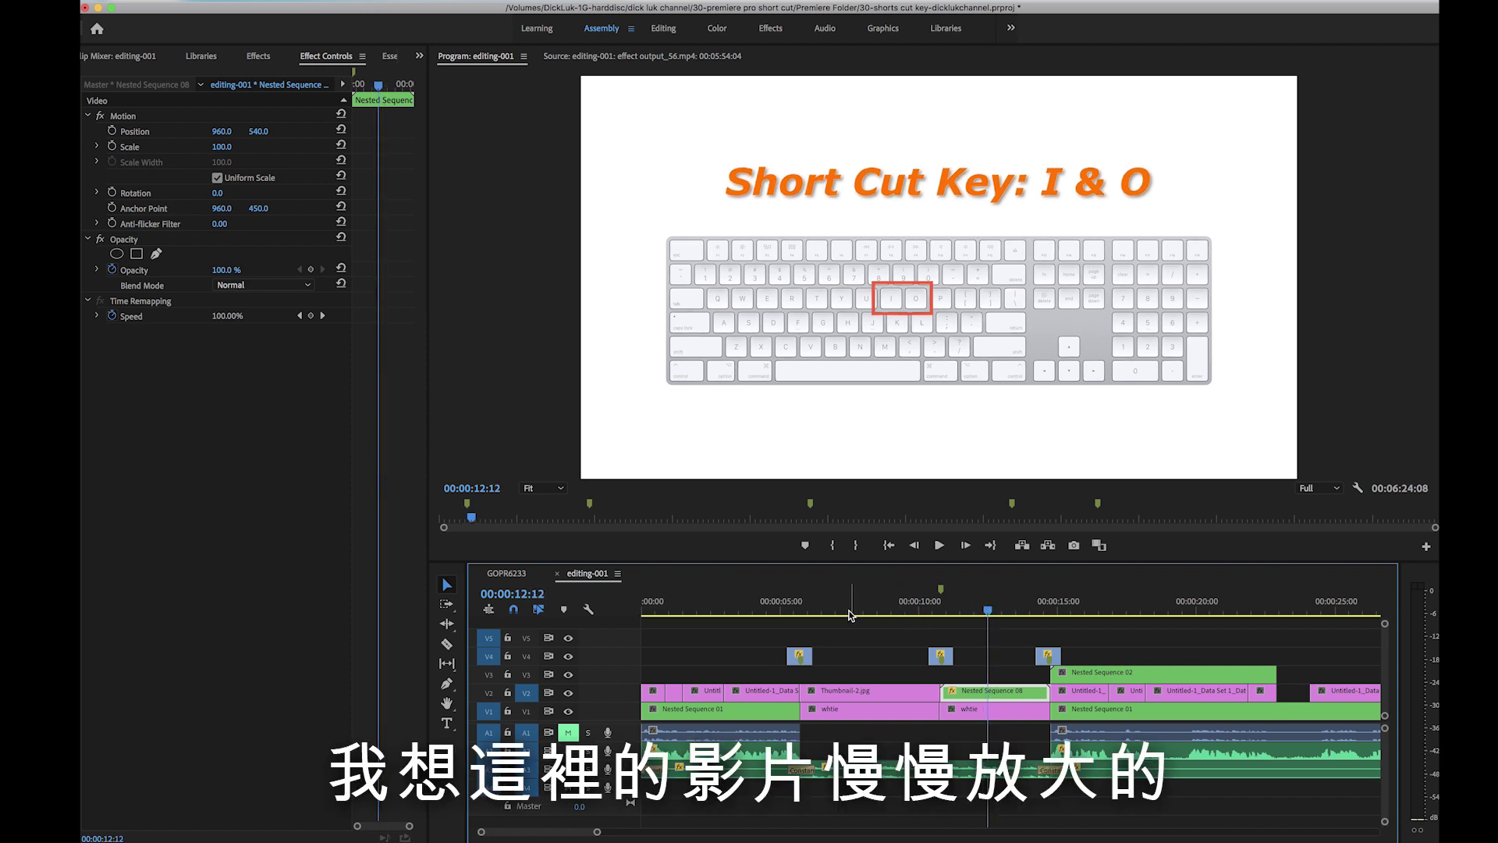
left_click(838, 607)
left_click_drag(841, 606, 993, 605)
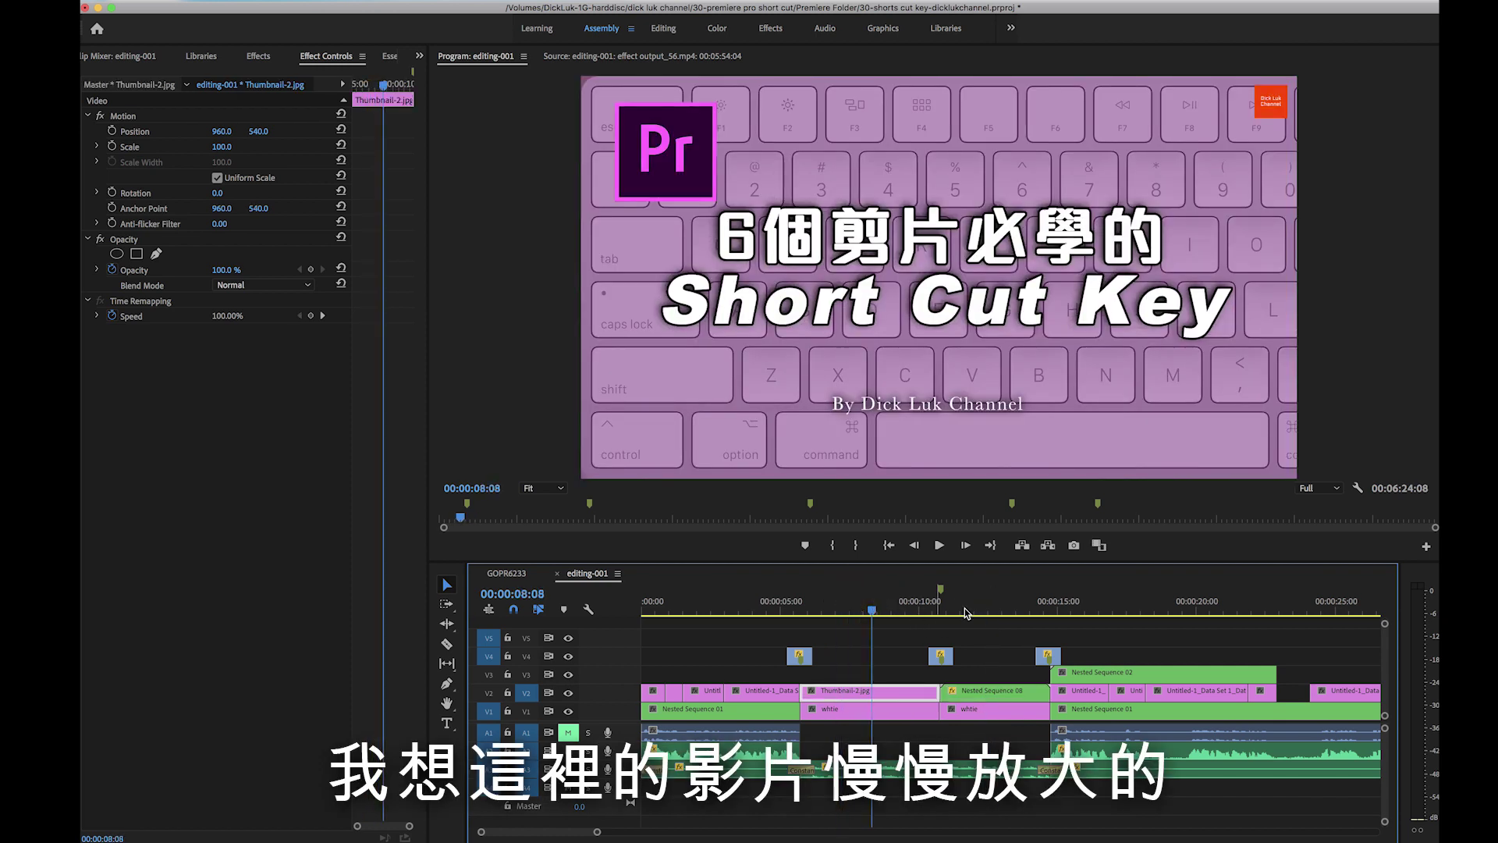
mouse_move(838, 607)
left_mouse_down()
mouse_move(821, 608)
mouse_move(985, 607)
mouse_move(834, 609)
left_mouse_up()
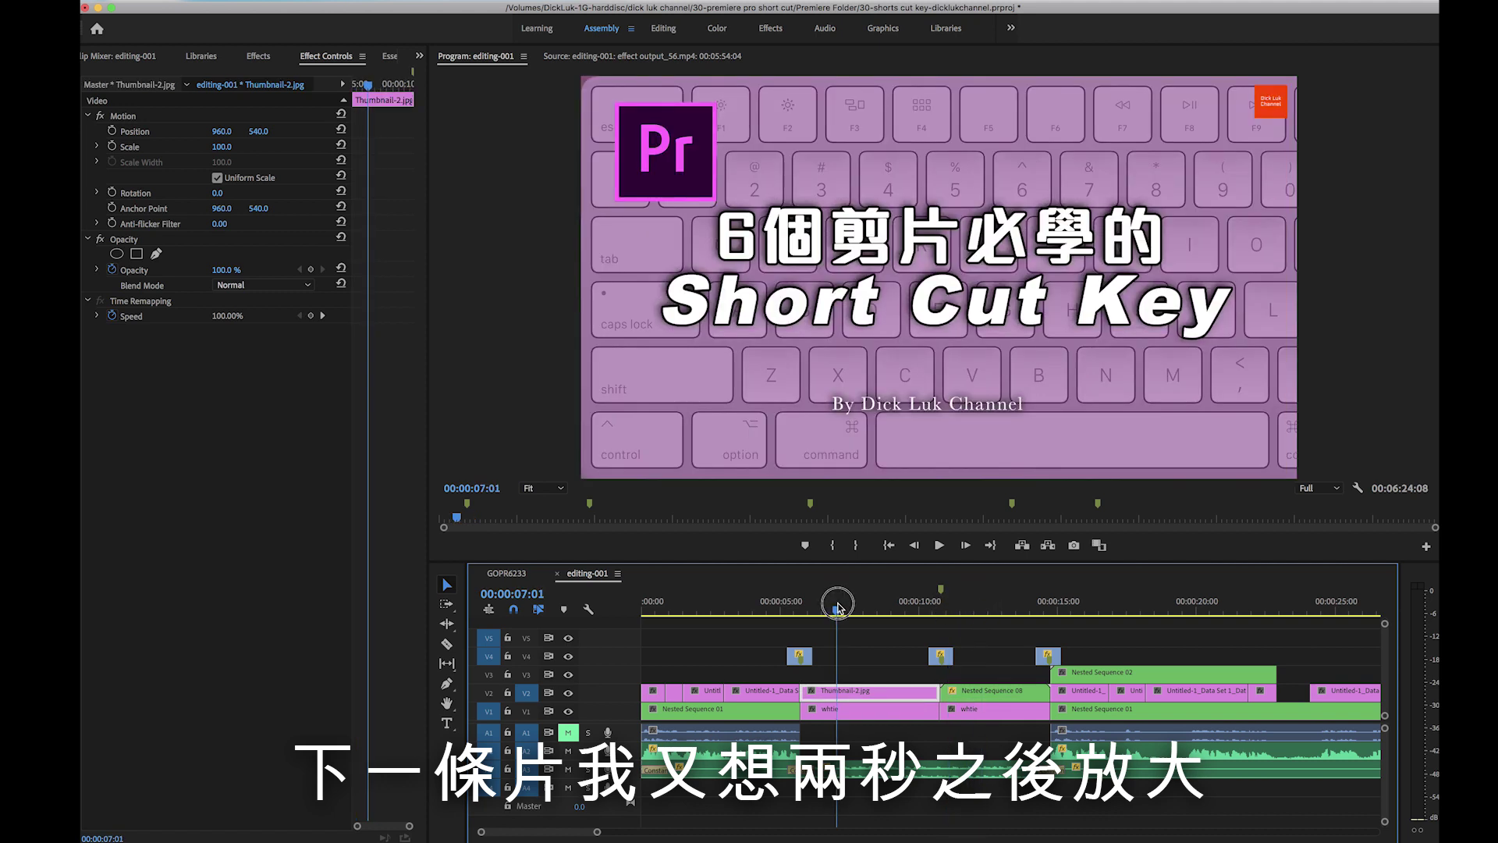
Search the Effects panel for 'tran' and apply Distort > Transform to Thumbnail-2.jpg on V2.
left_click(255, 58)
left_click(150, 74)
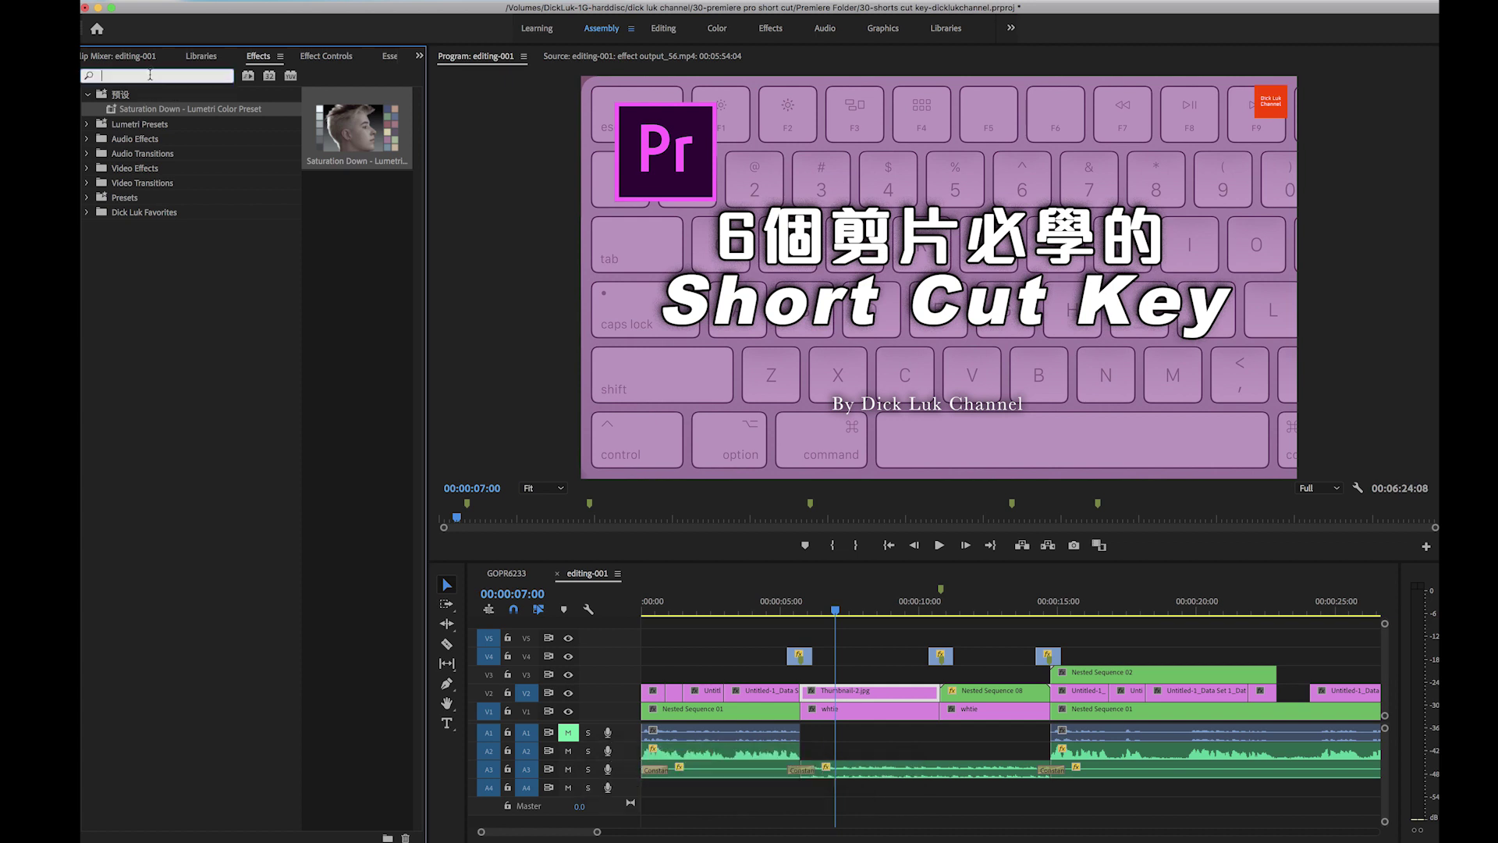
type("trans")
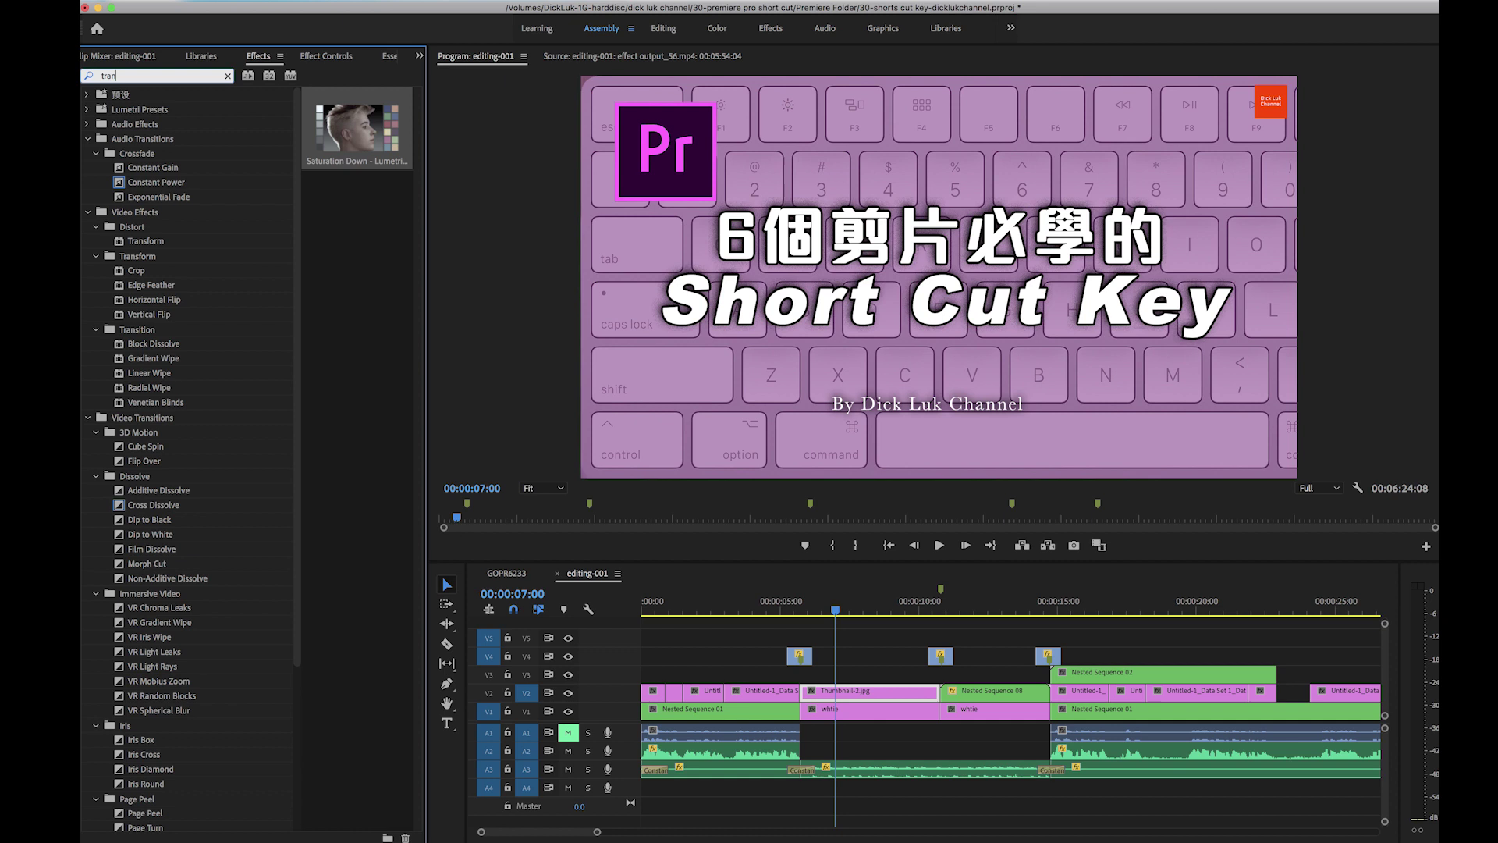
key("BackSpace")
type("s")
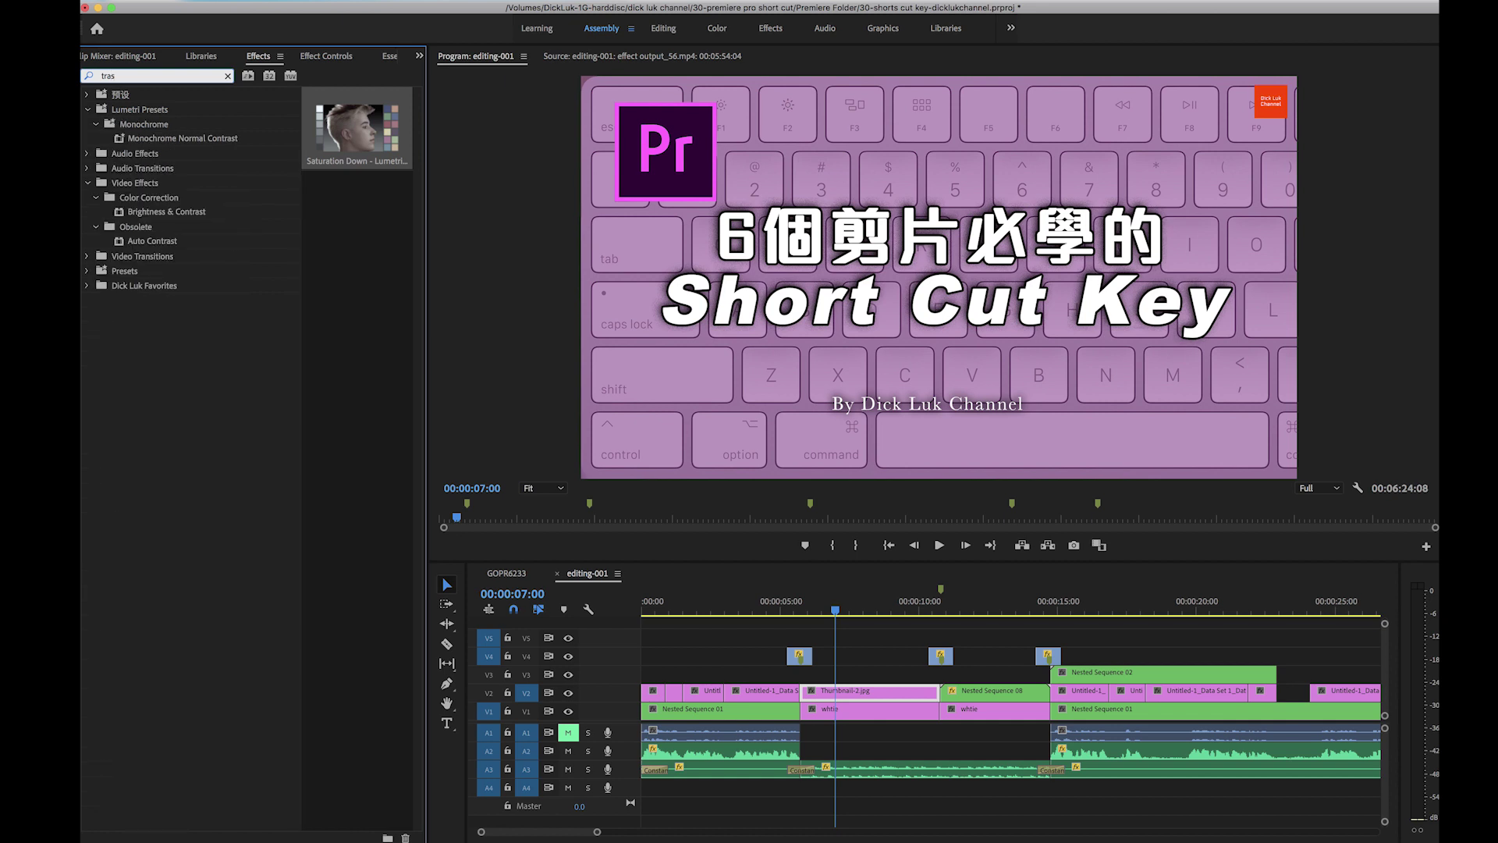
key("BackSpace")
type("n")
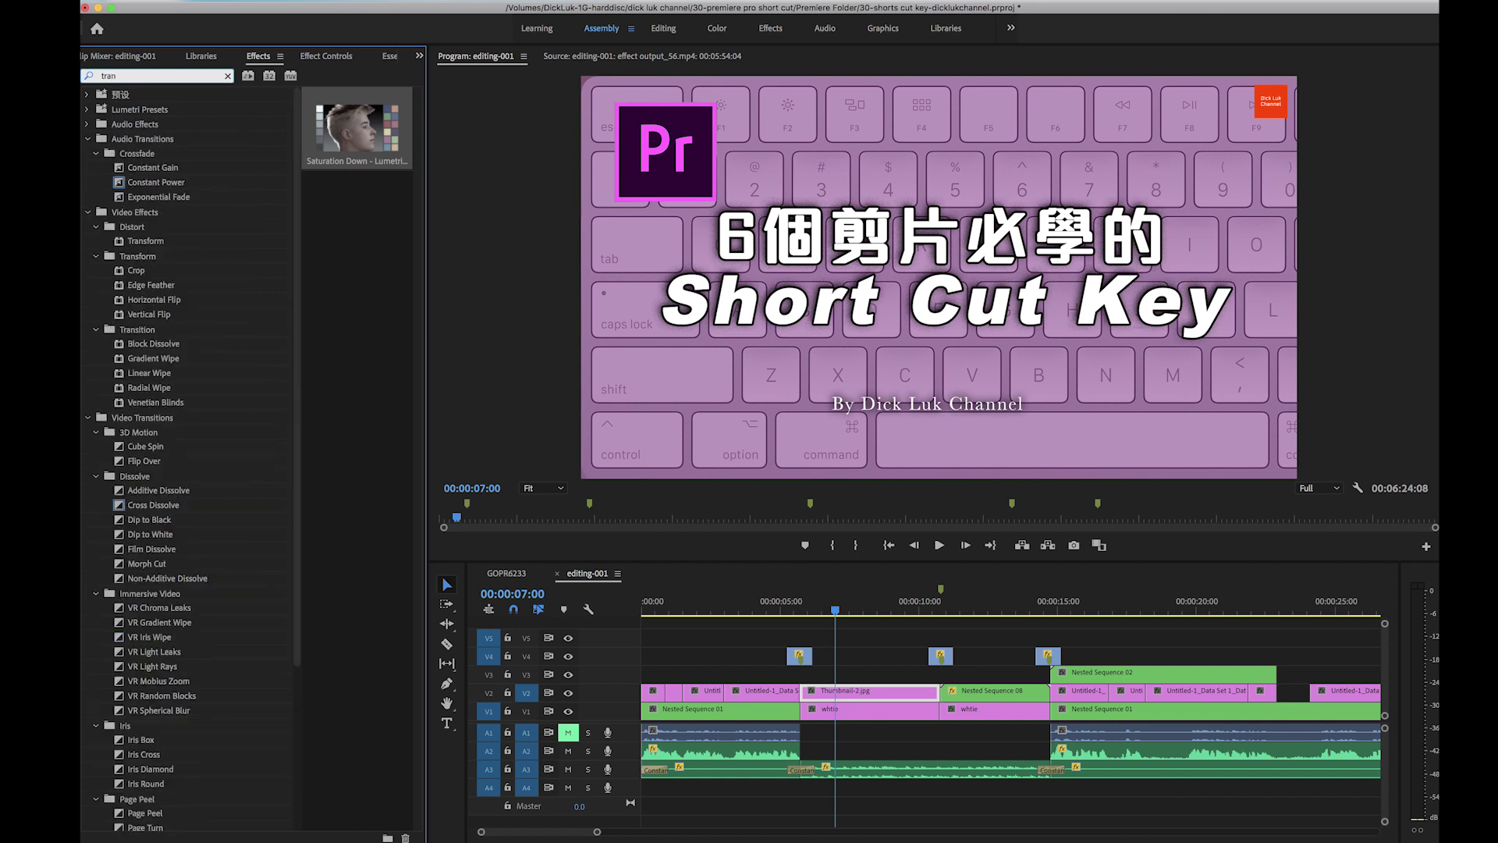
left_click(156, 243)
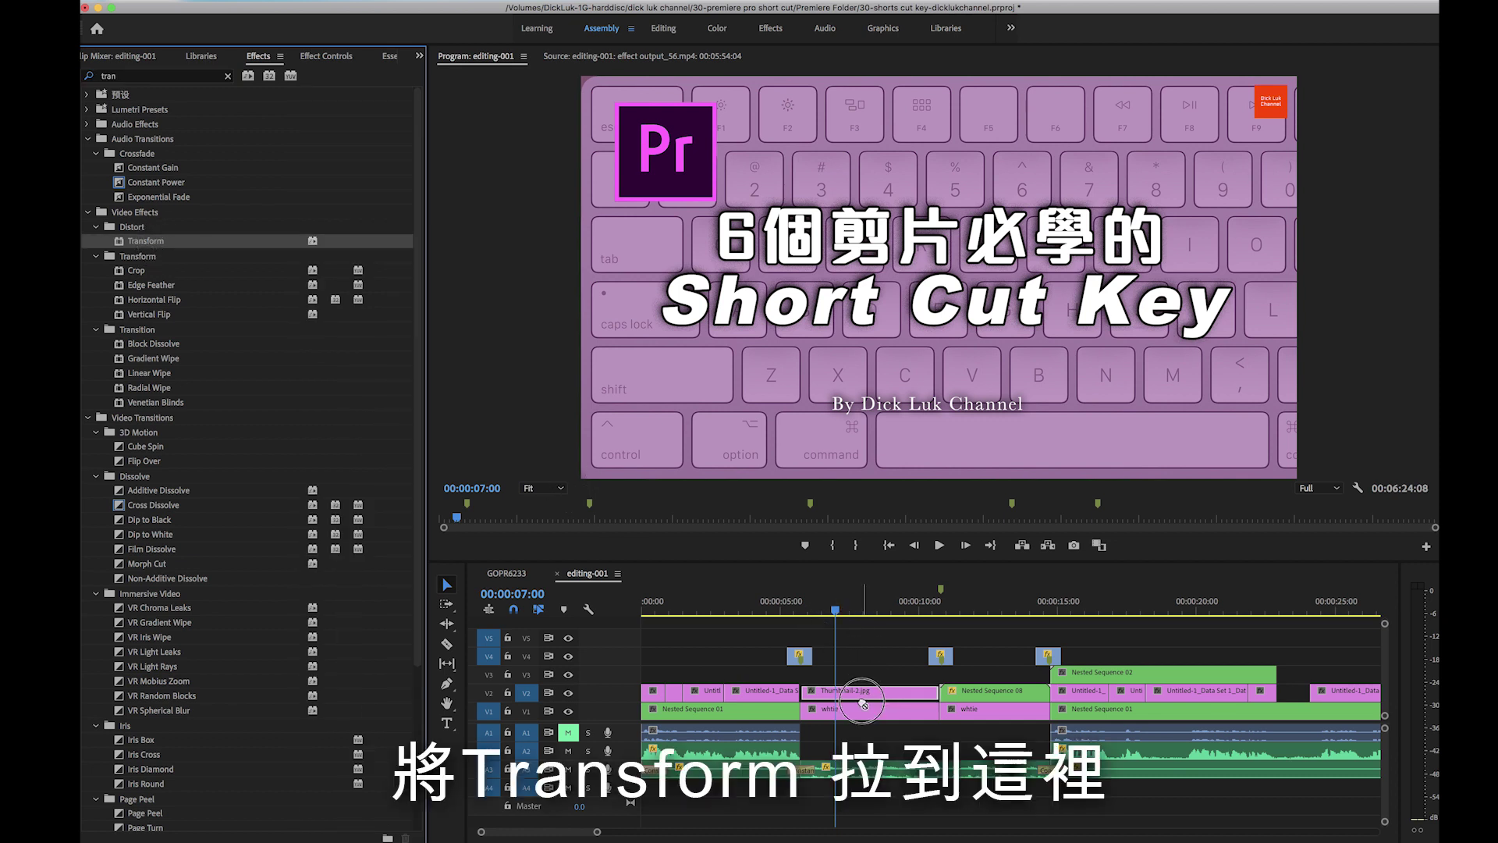
left_click_drag(156, 244, 865, 690)
left_click(847, 610)
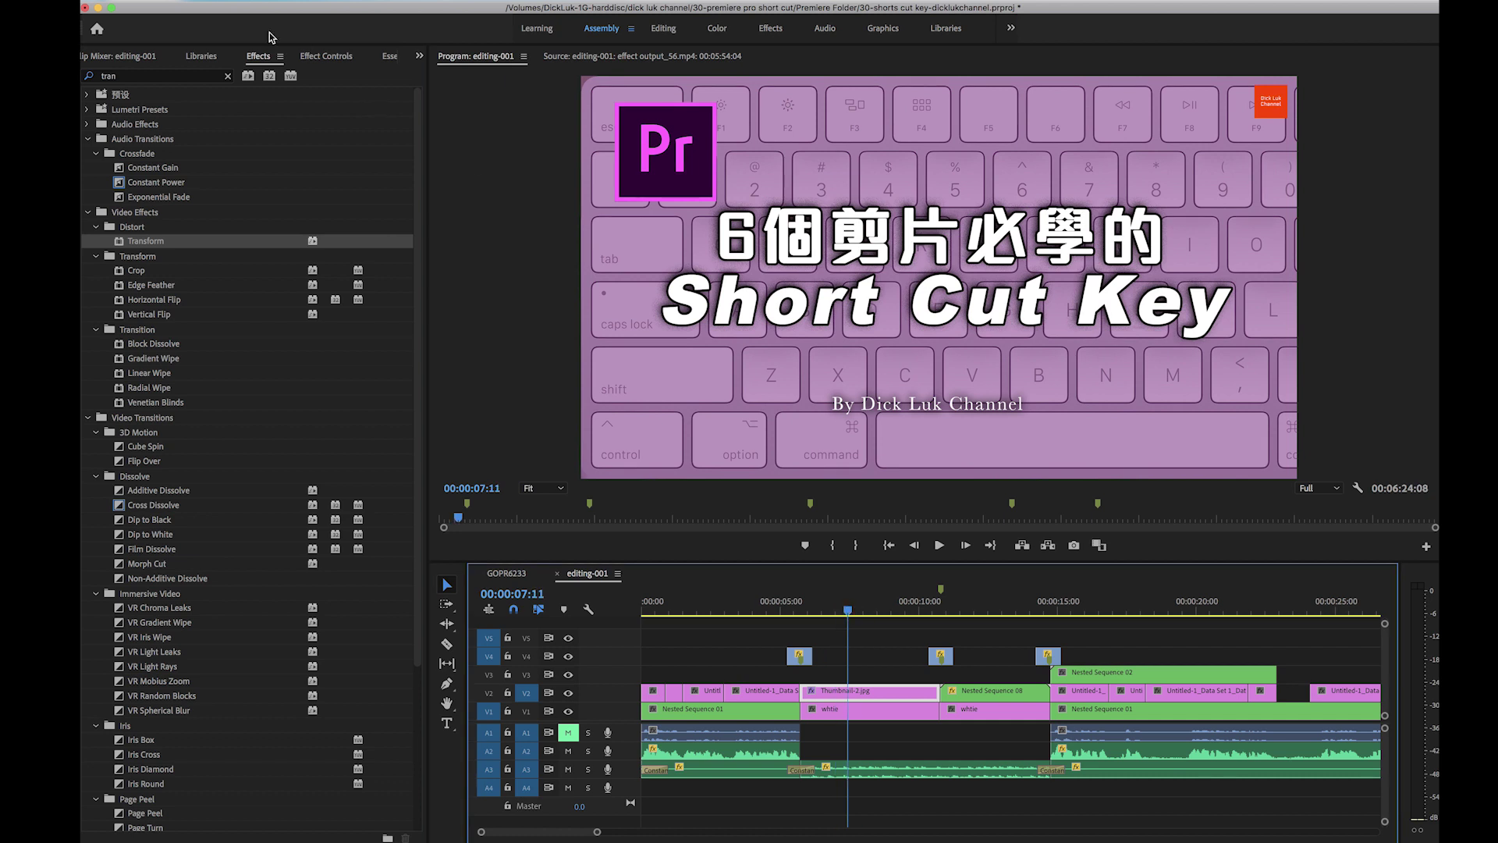
At the start of Thumbnail-2.jpg, enable keyframing for Transform Position and Scale.
left_click(319, 58)
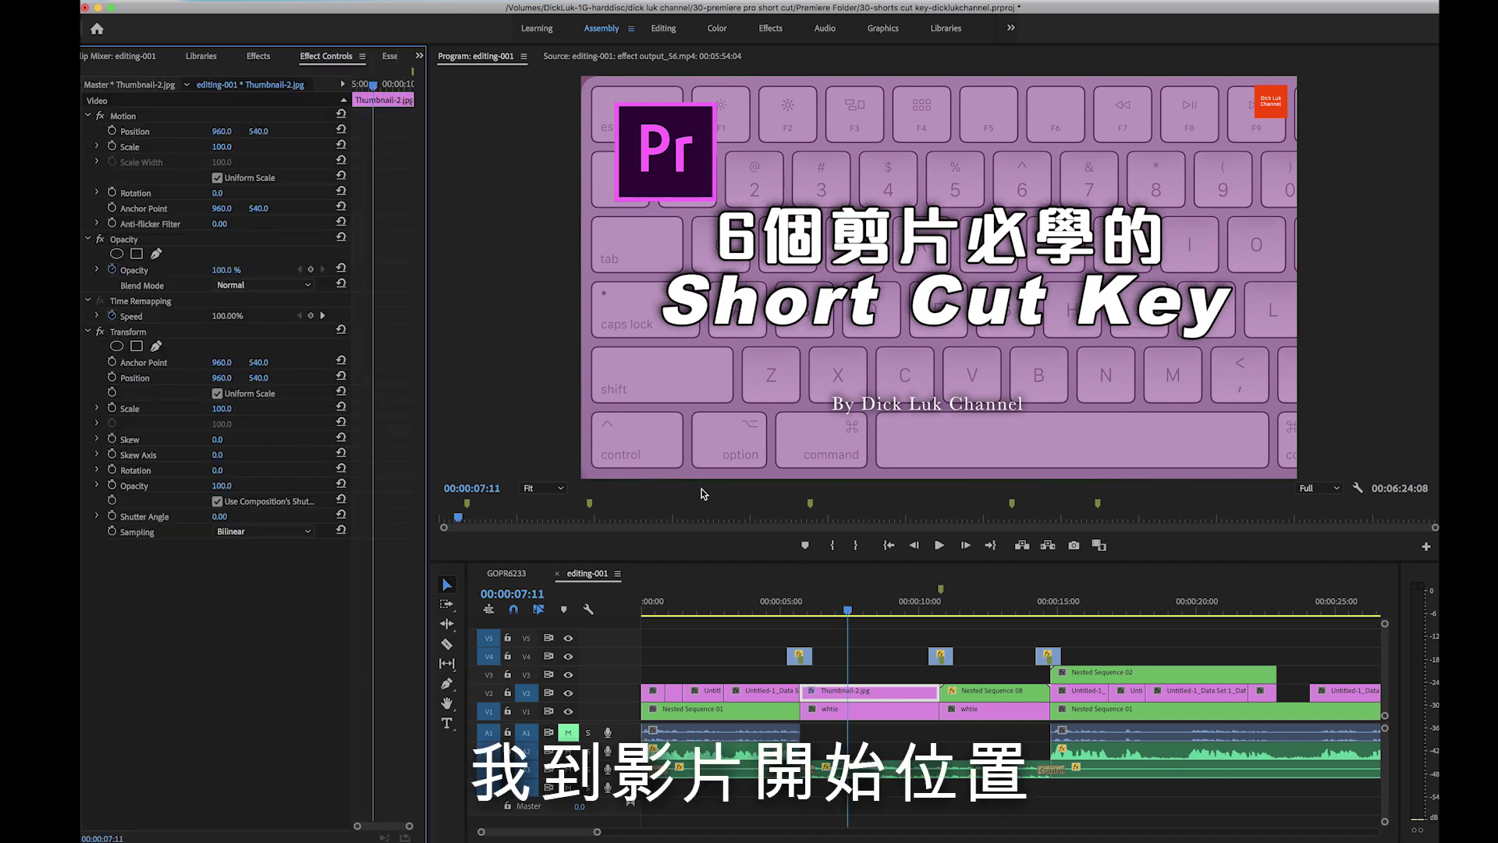
left_click(838, 608)
key("Up")
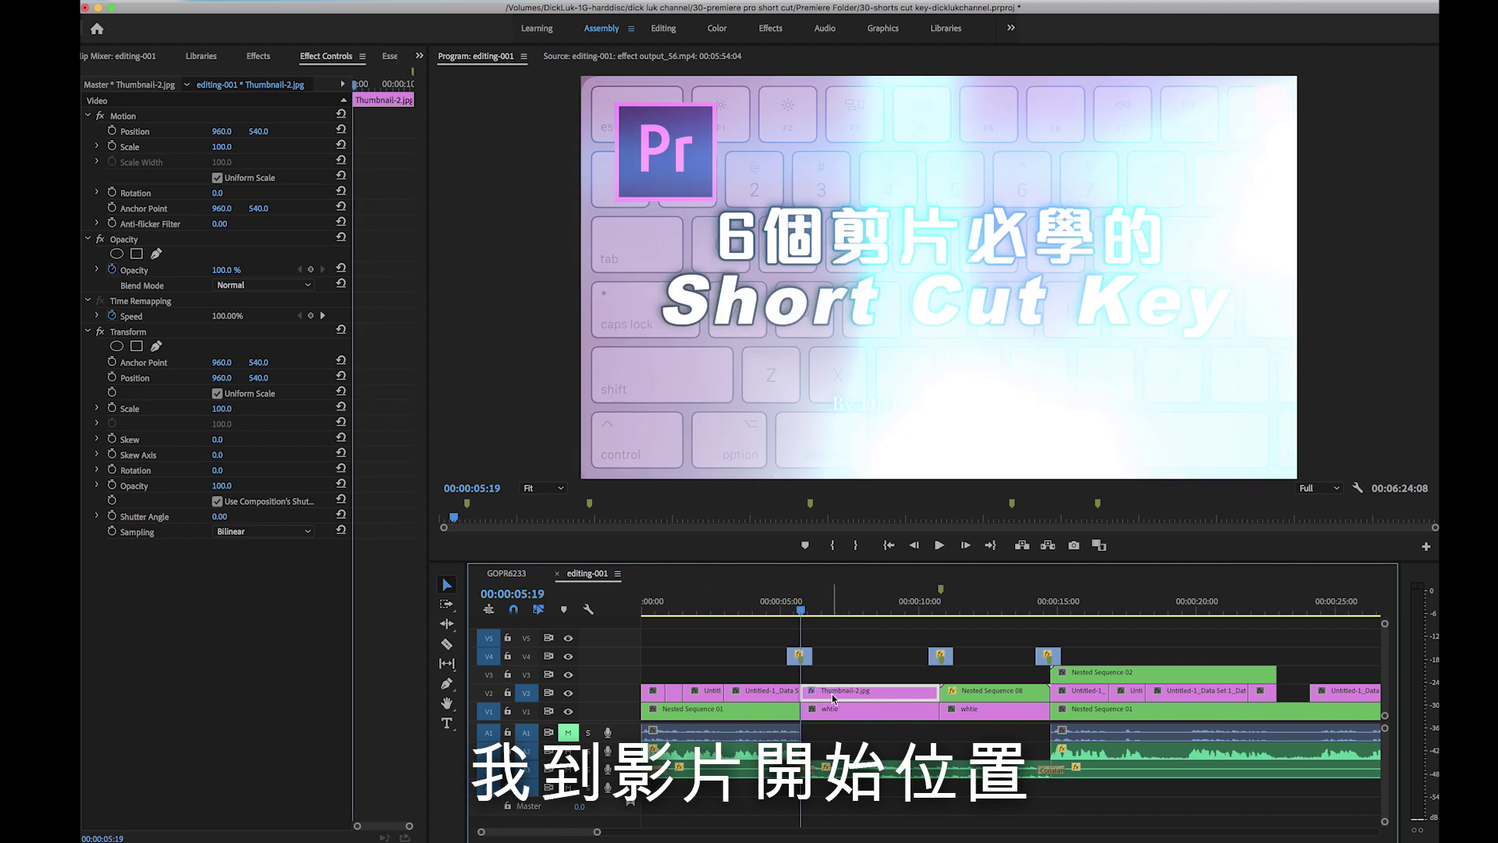
left_click(111, 378)
left_click(112, 409)
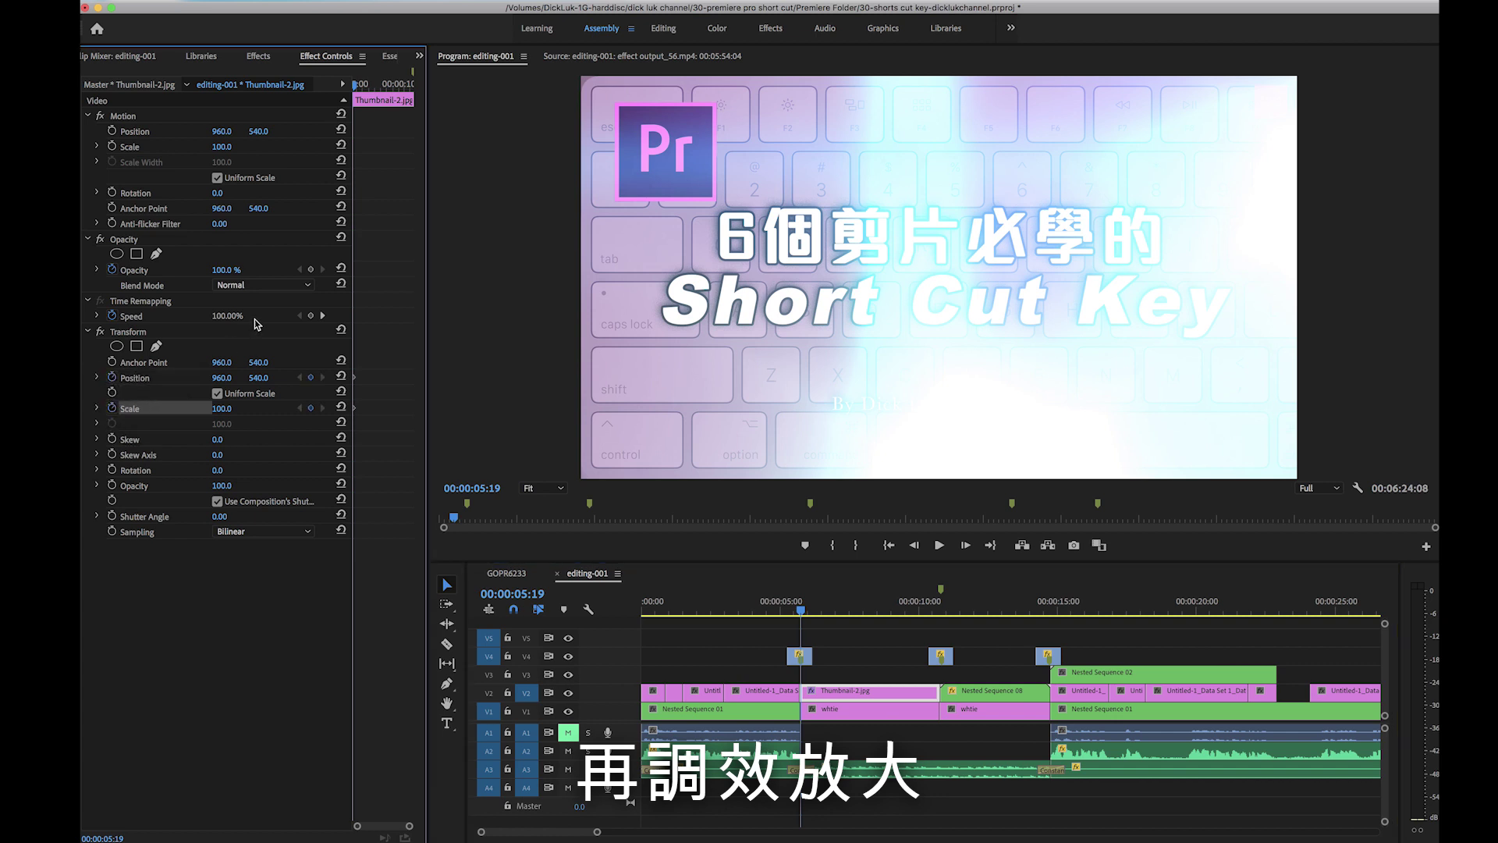
At 00:00:07:19, add Position and Scale keyframes and set Scale to 103.
left_click(479, 490)
key("BackSpace")
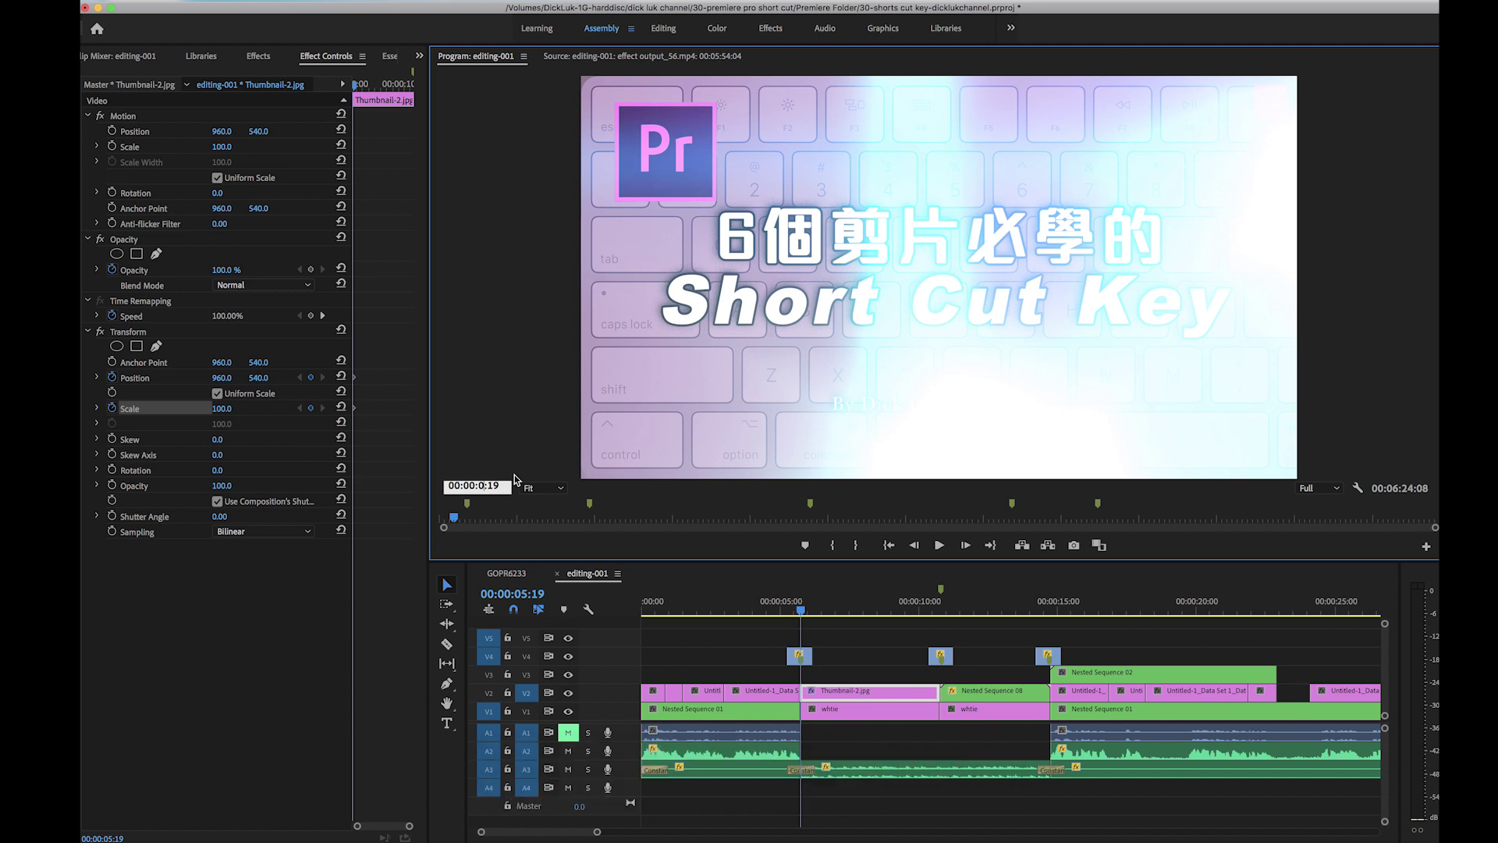
type("7")
key("Return")
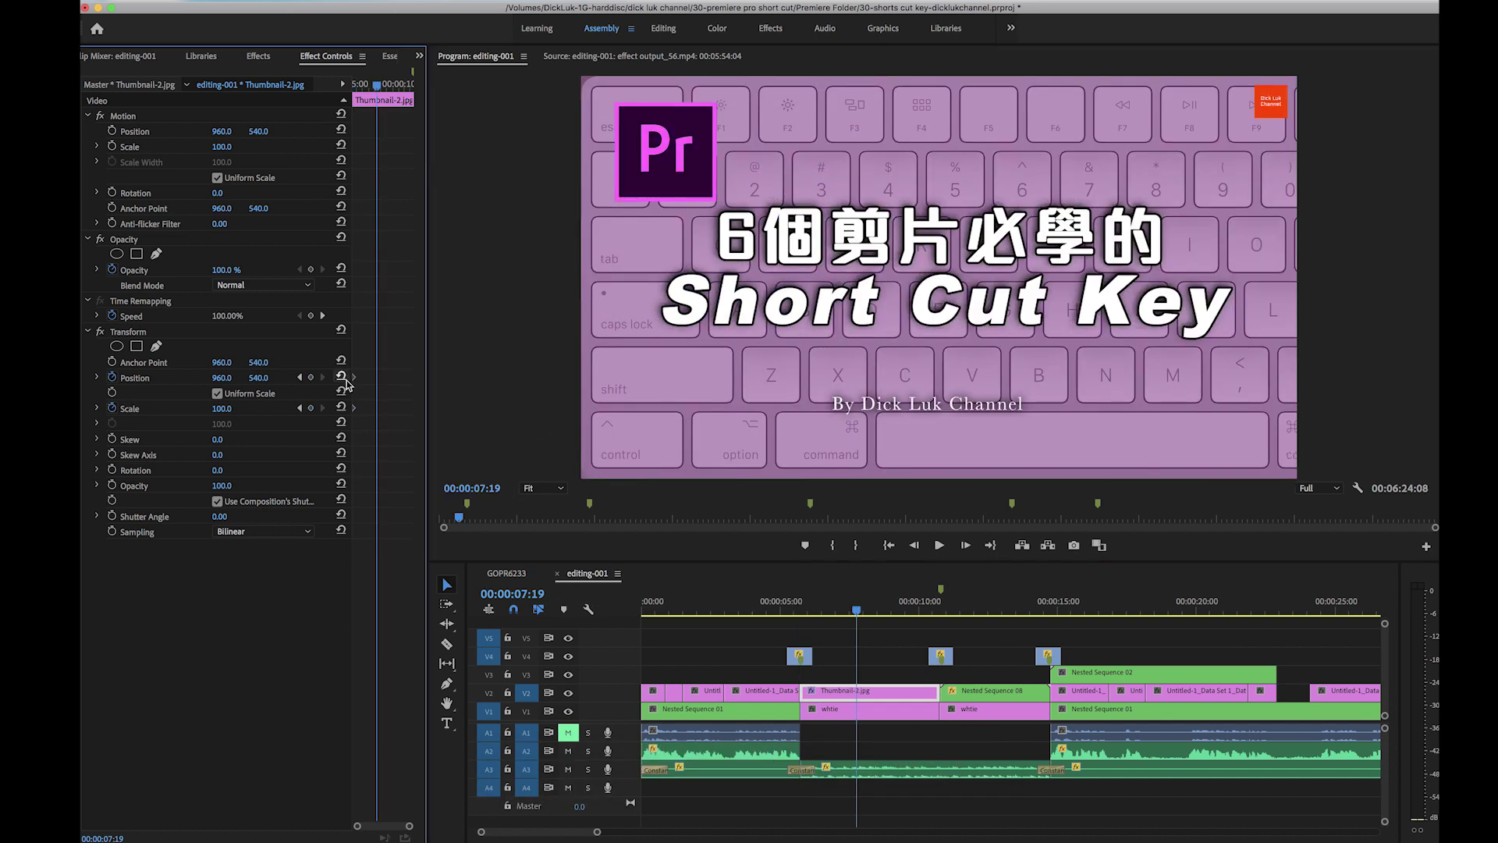
left_click(311, 377)
left_click(311, 408)
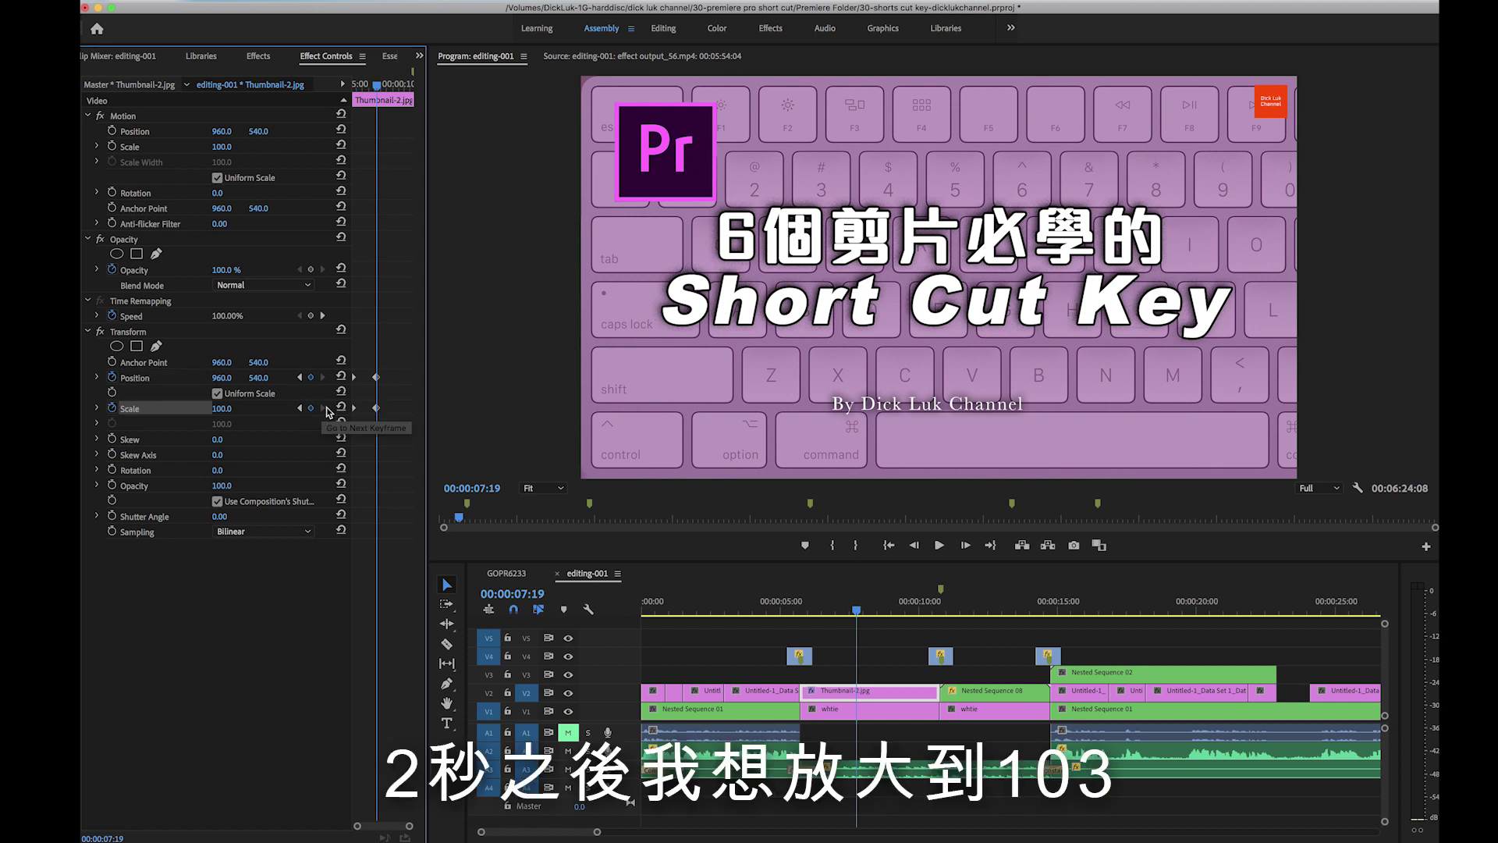
left_click(226, 408)
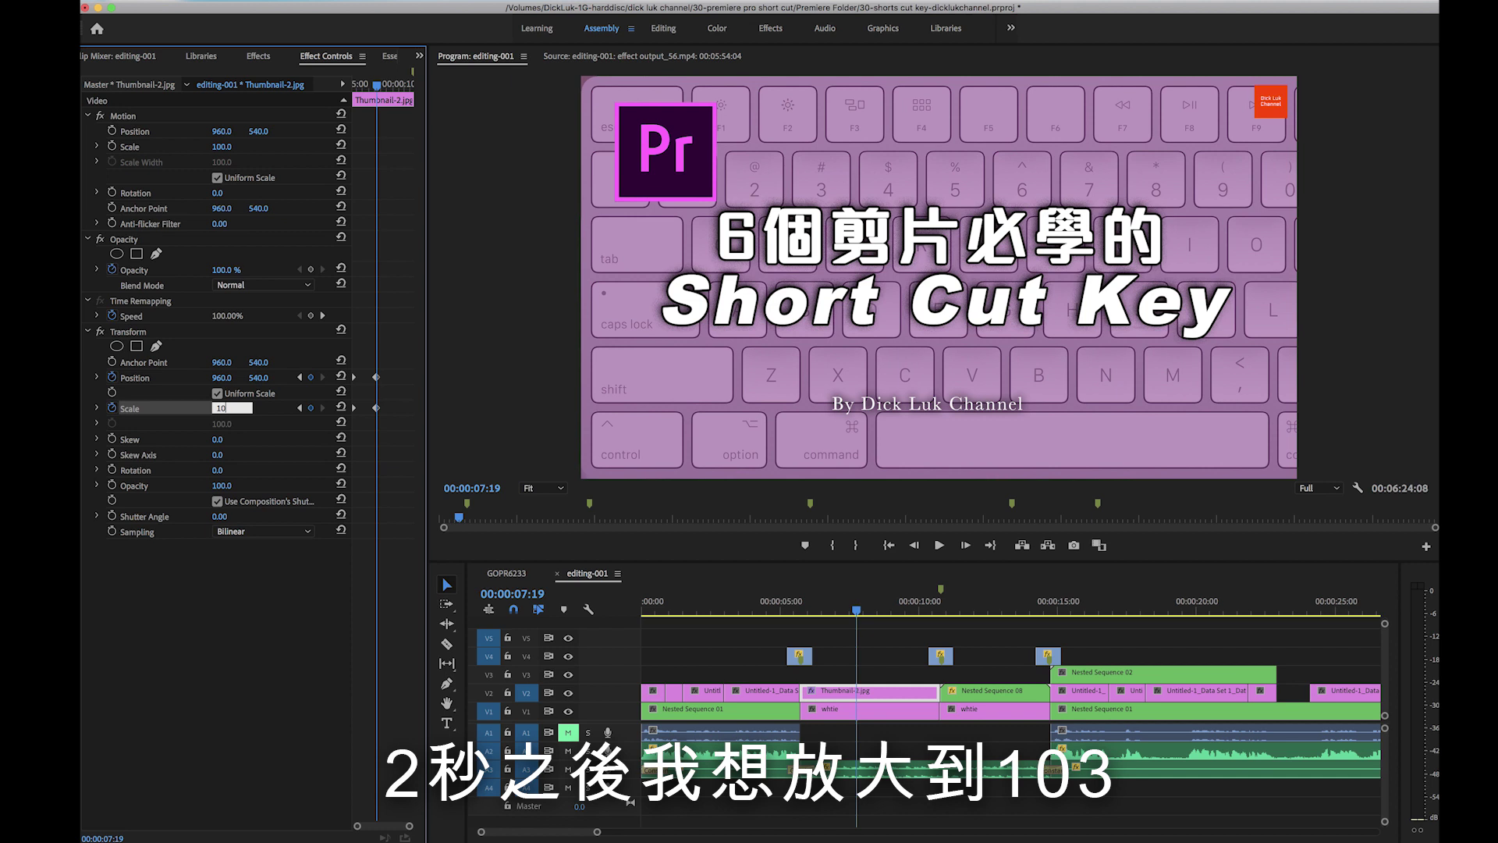
type("3")
key("Return")
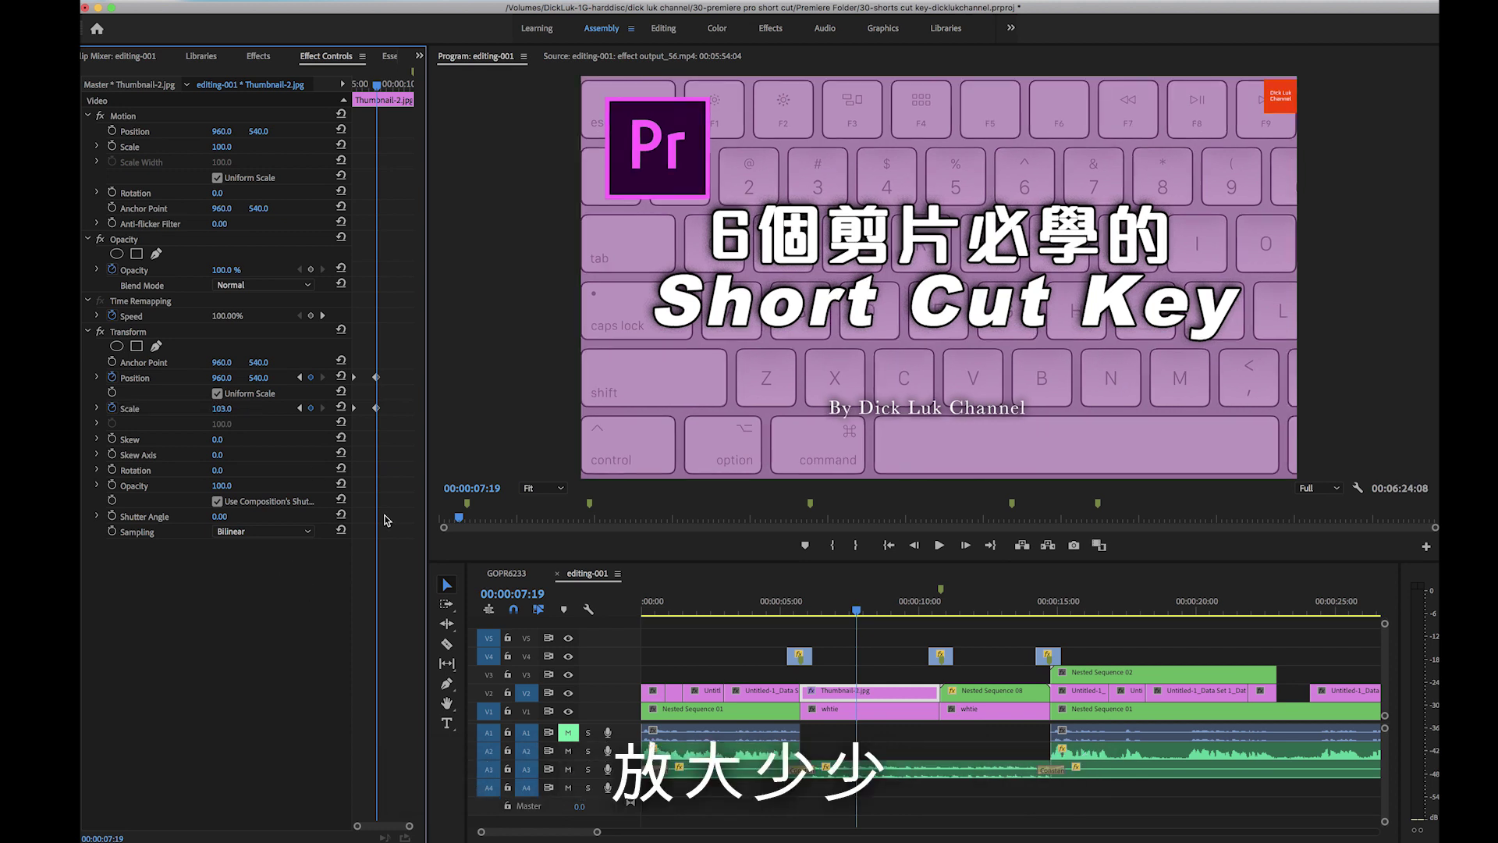
mouse_move(391, 408)
left_mouse_down()
mouse_move(336, 355)
mouse_move(379, 401)
left_mouse_up()
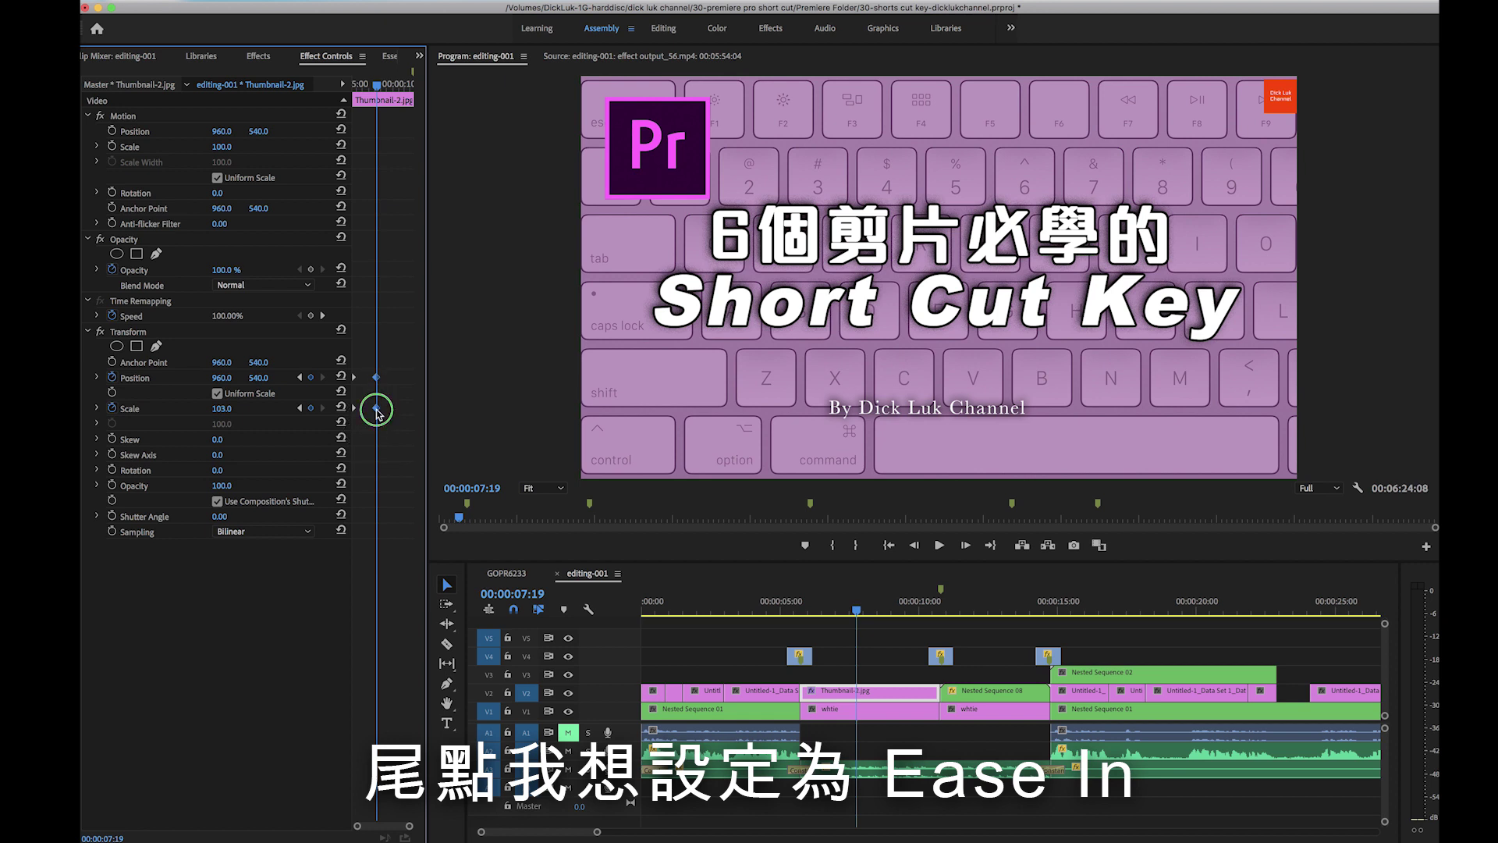
Set the end keyframes to Ease In and the start keyframes to Ease Out.
right_click(376, 412)
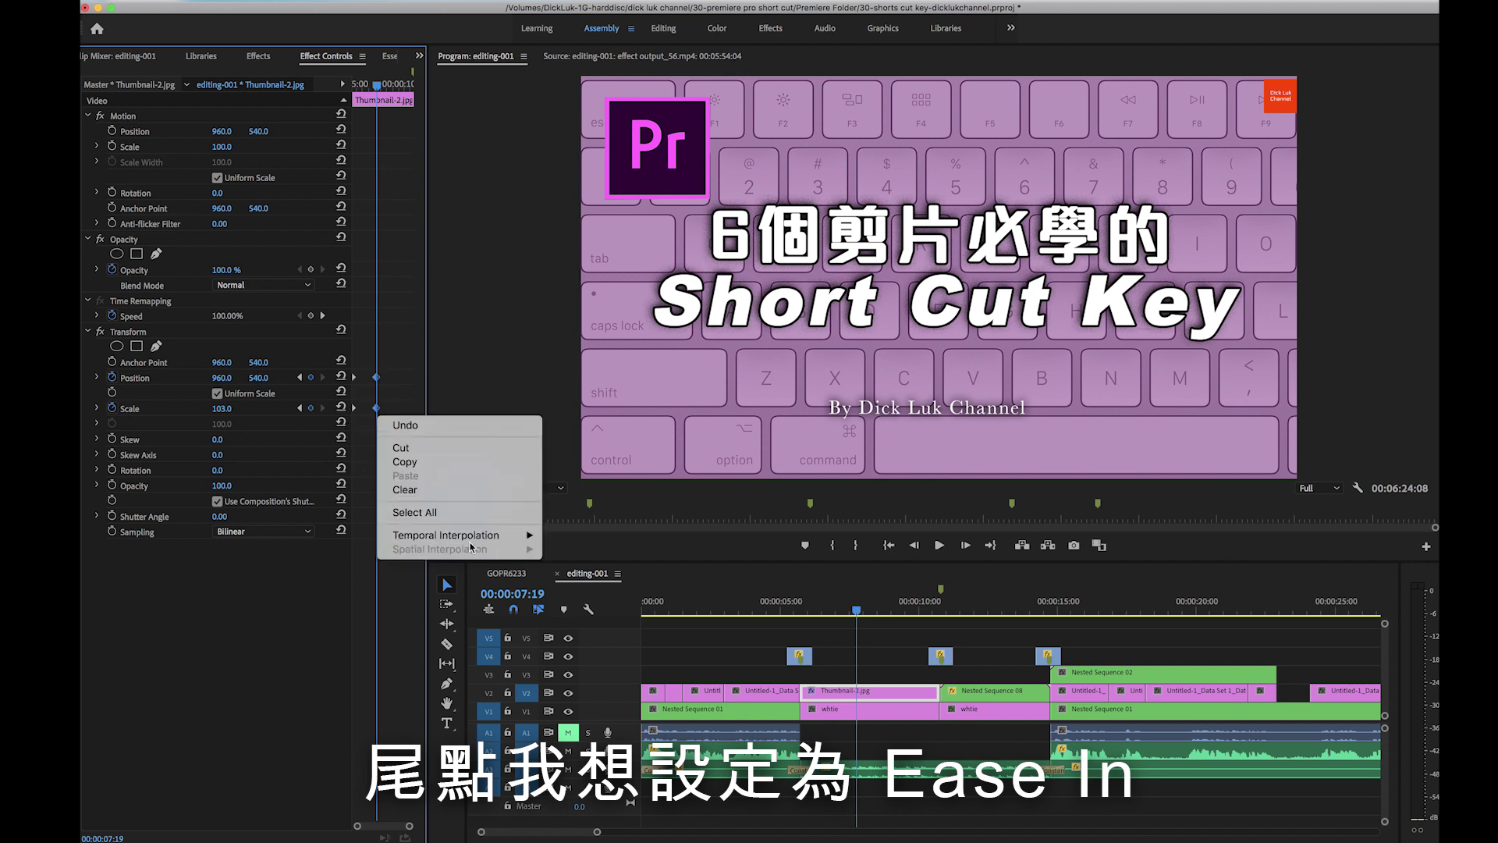
mouse_move(472, 538)
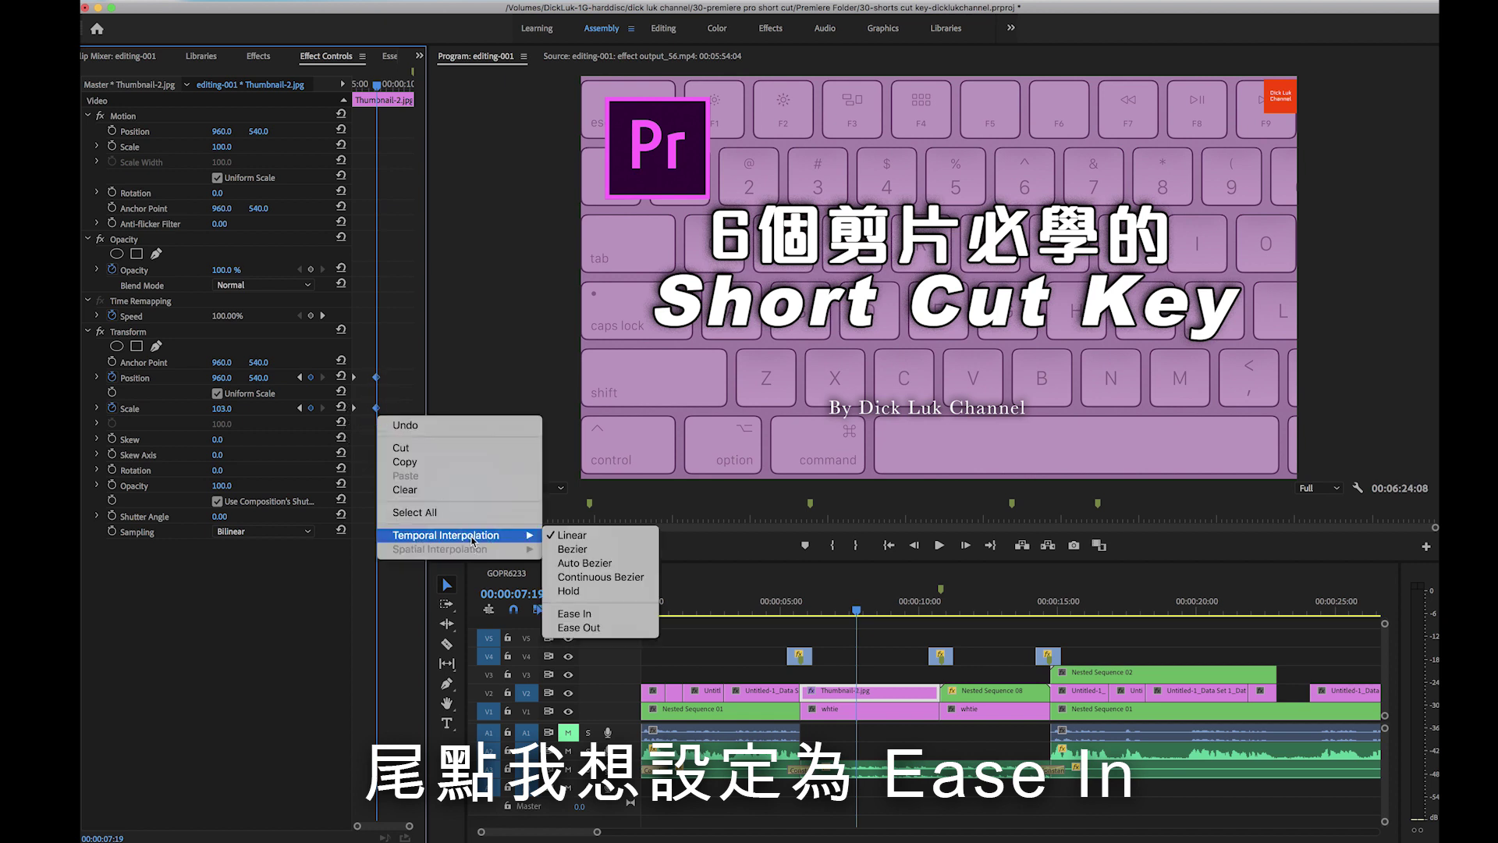
left_click(577, 613)
left_click(361, 361)
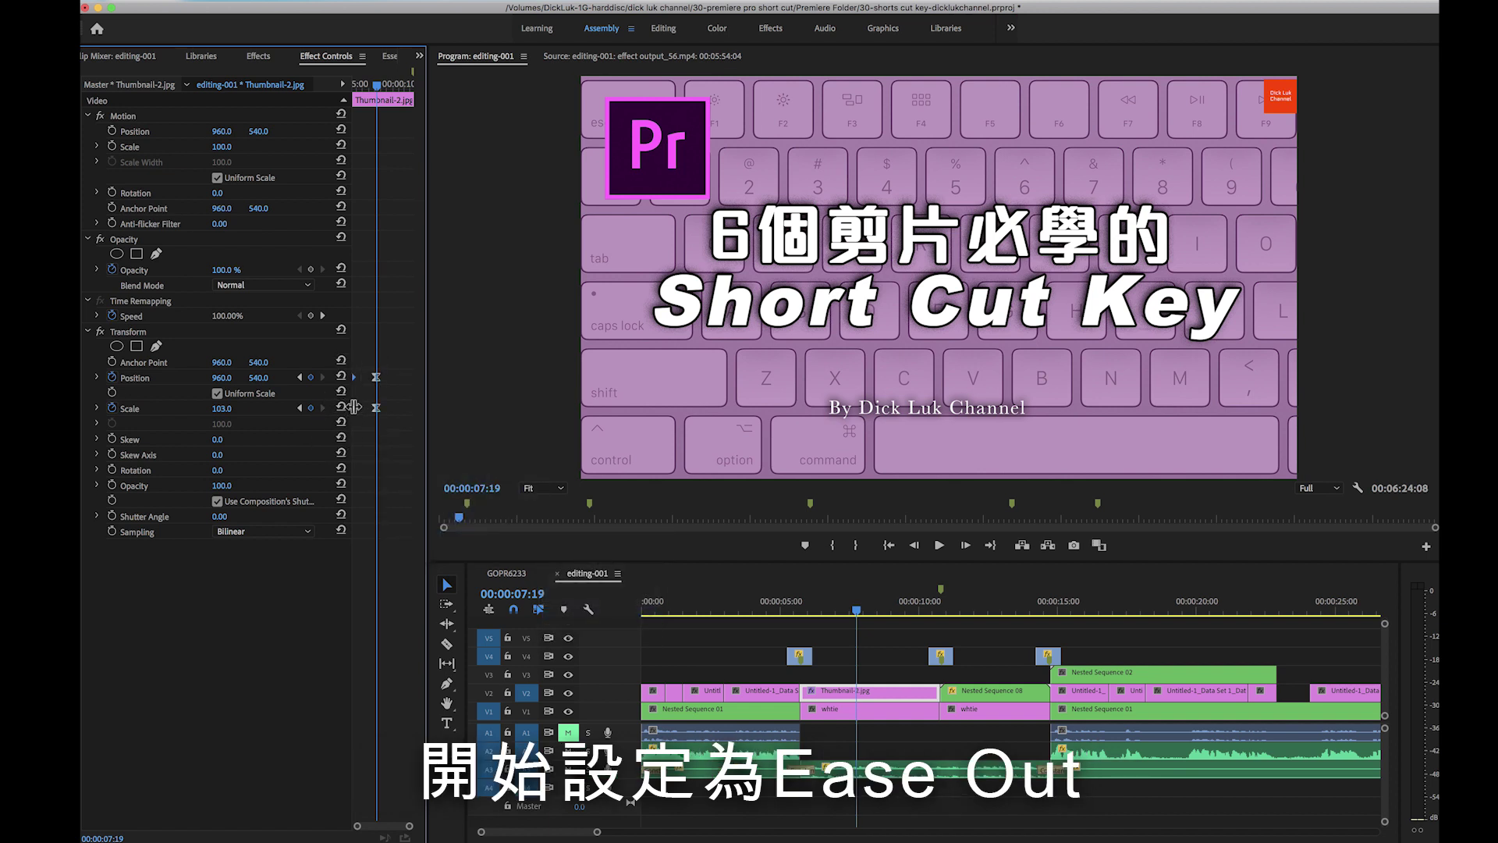
right_click(354, 412)
mouse_move(472, 539)
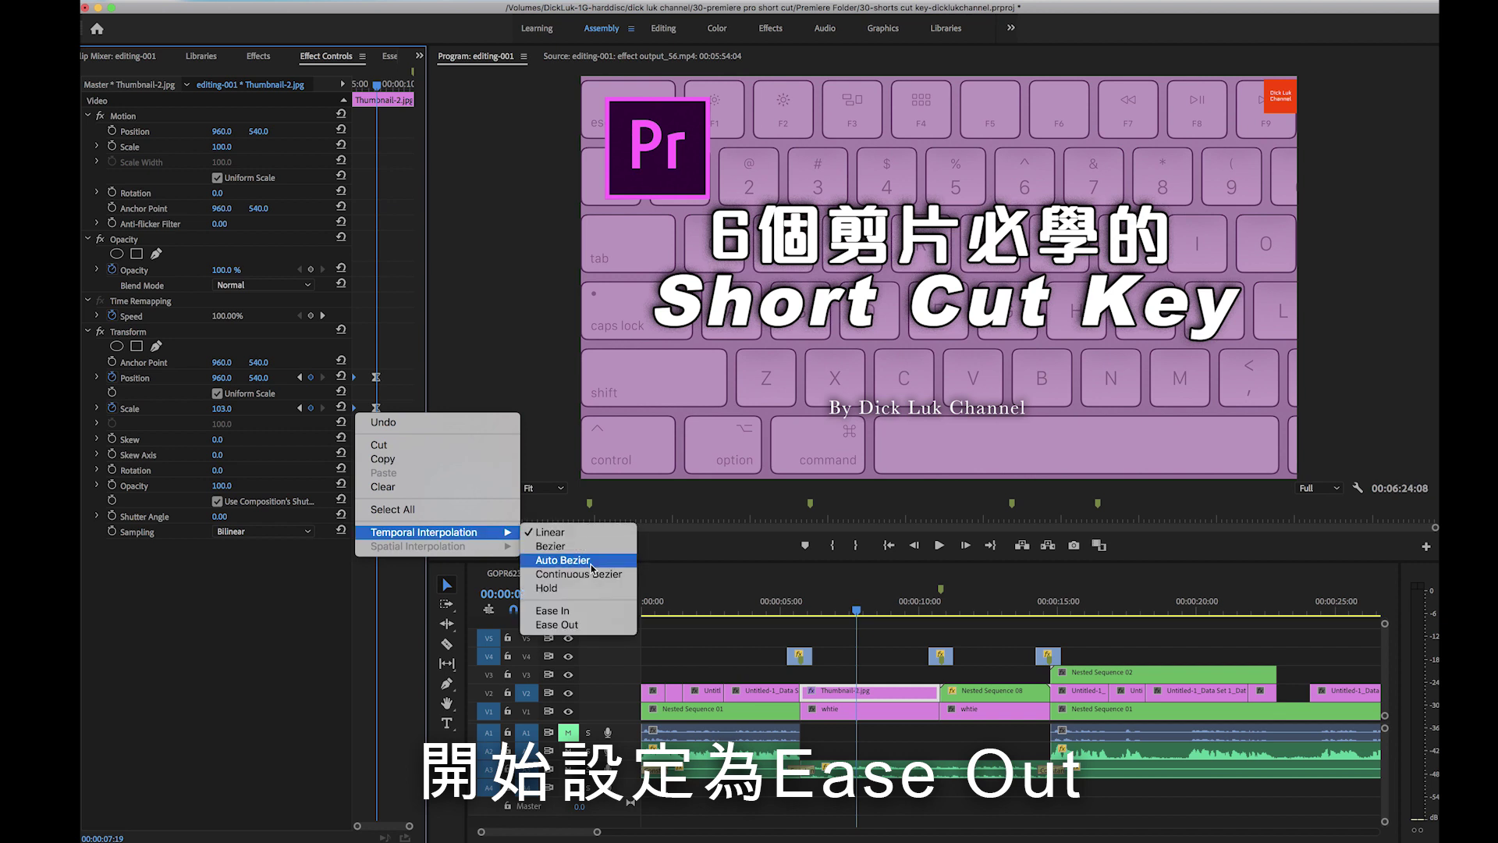
left_click(547, 627)
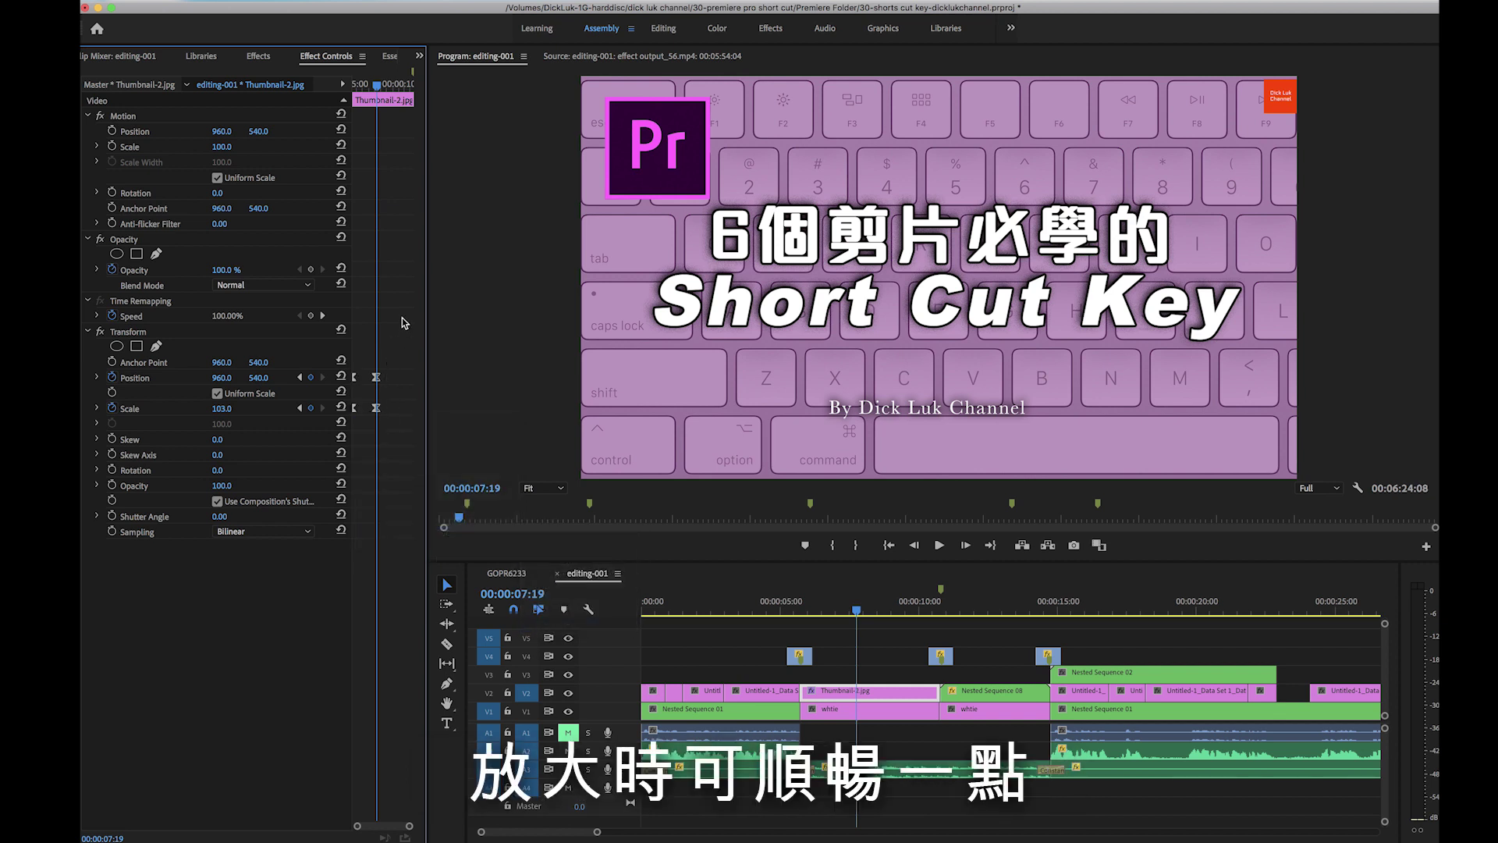
Play back the eased scale animation from the clip start.
left_click_drag(383, 85, 353, 84)
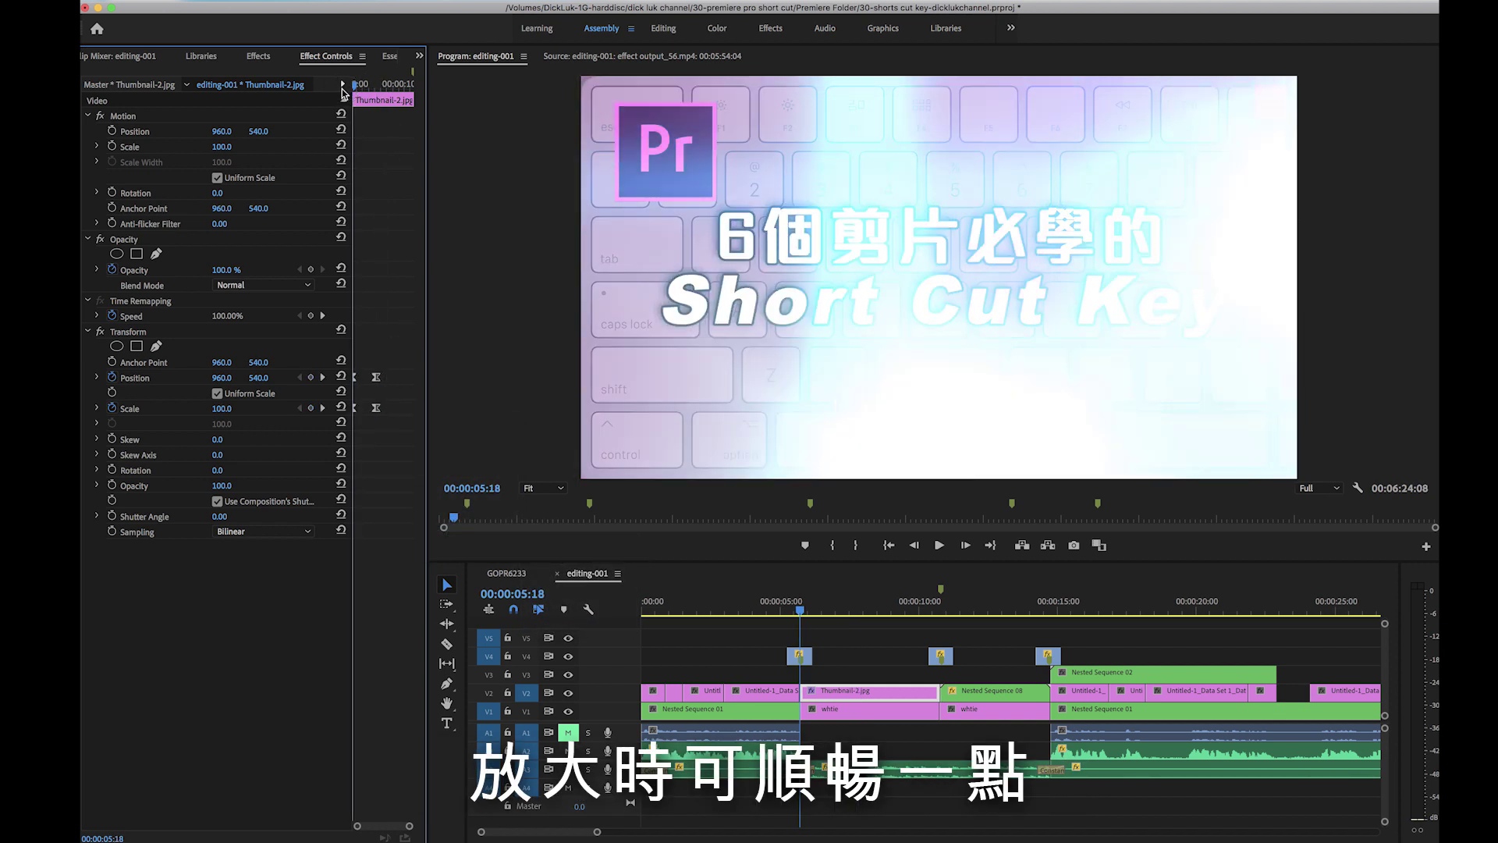
key("space")
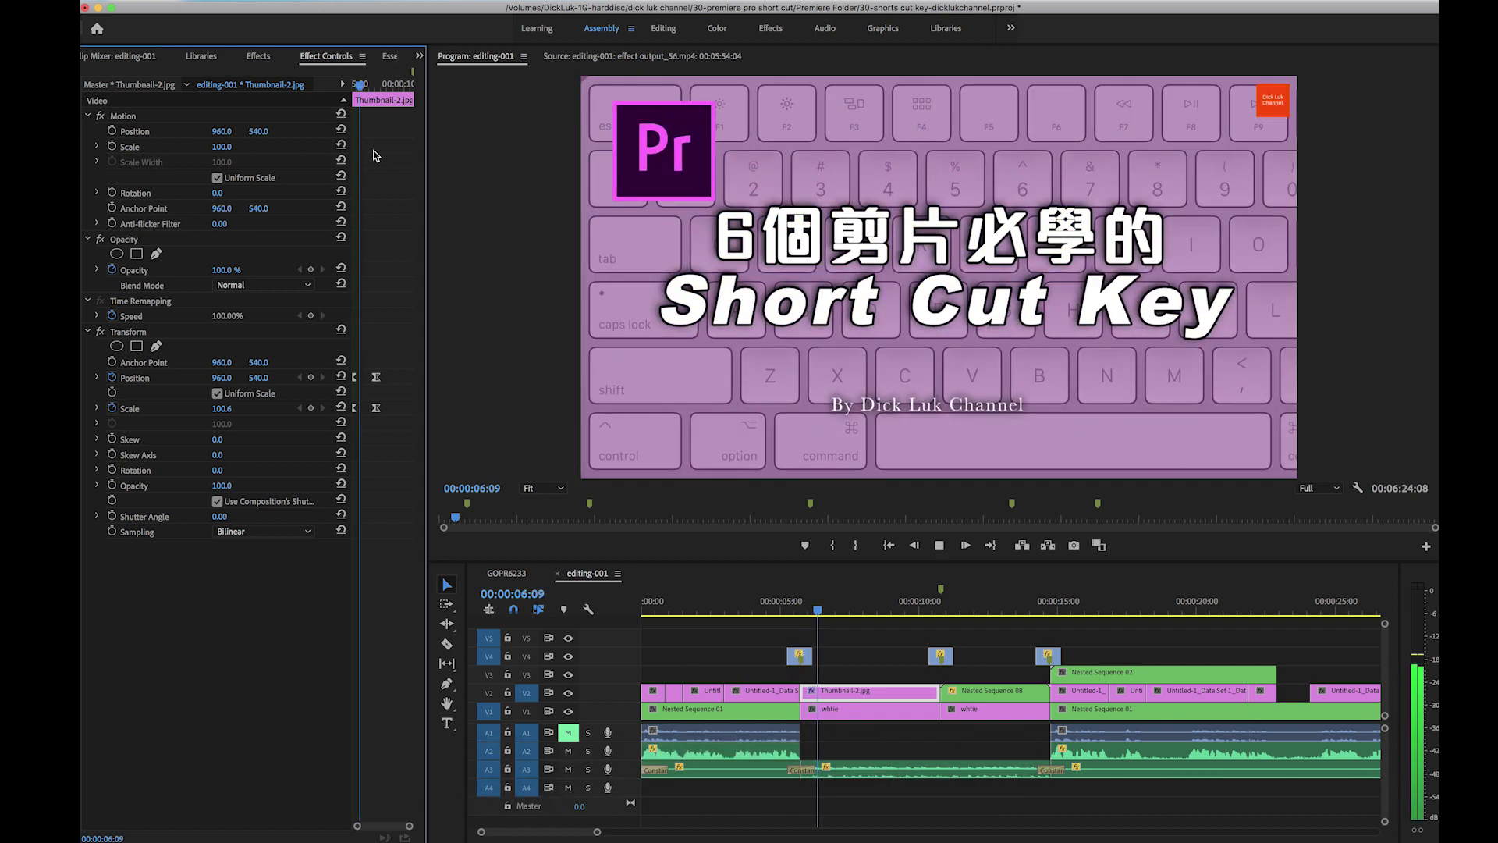
key("space")
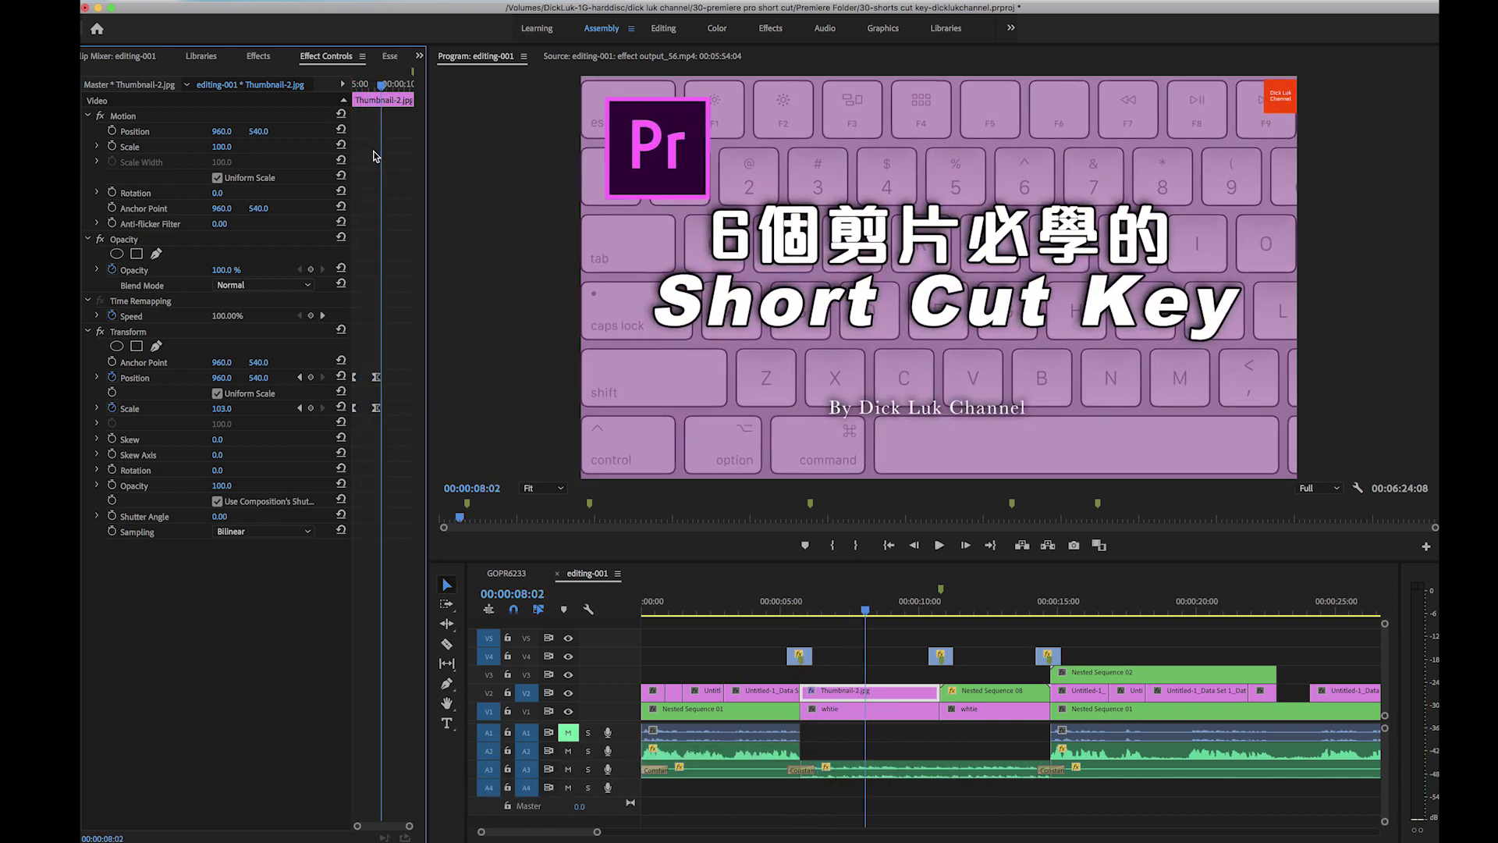
left_click(175, 336)
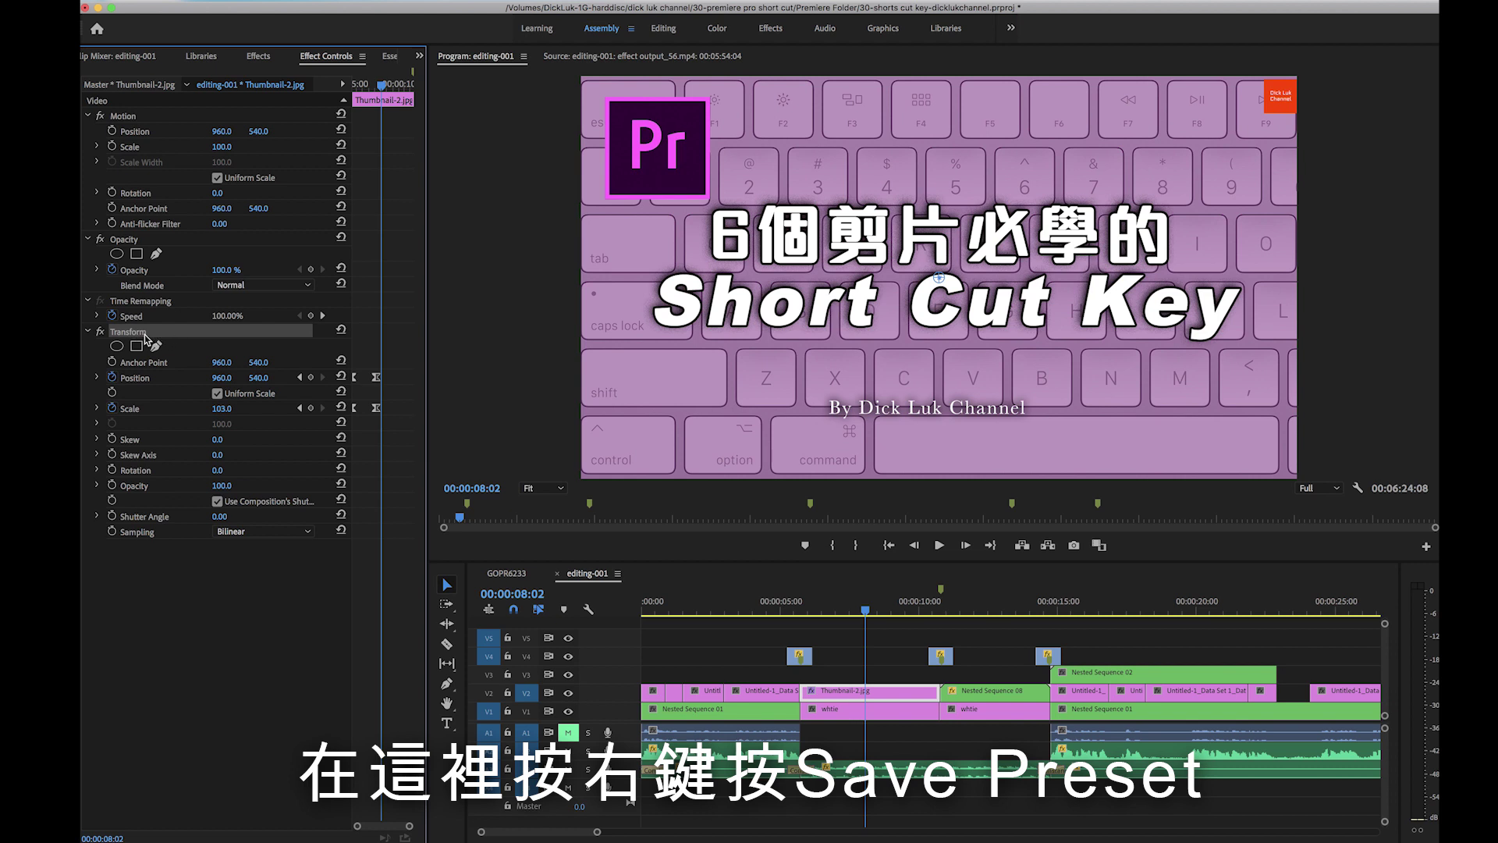
Begin saving the Transform effect as a preset, prefixing its name with 'Scale after 2 second - '.
right_click(145, 338)
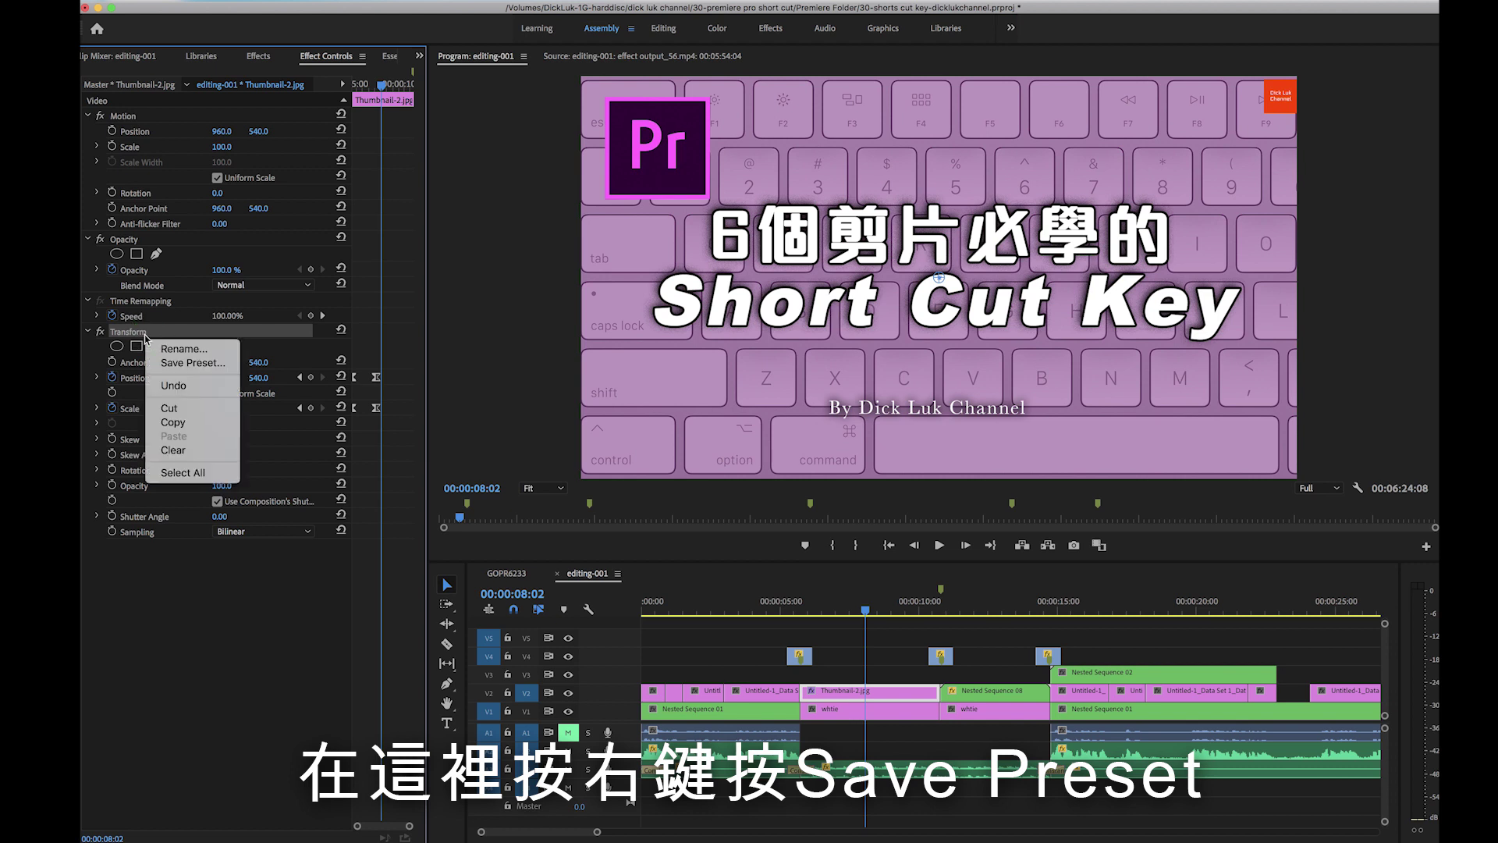
left_click(193, 363)
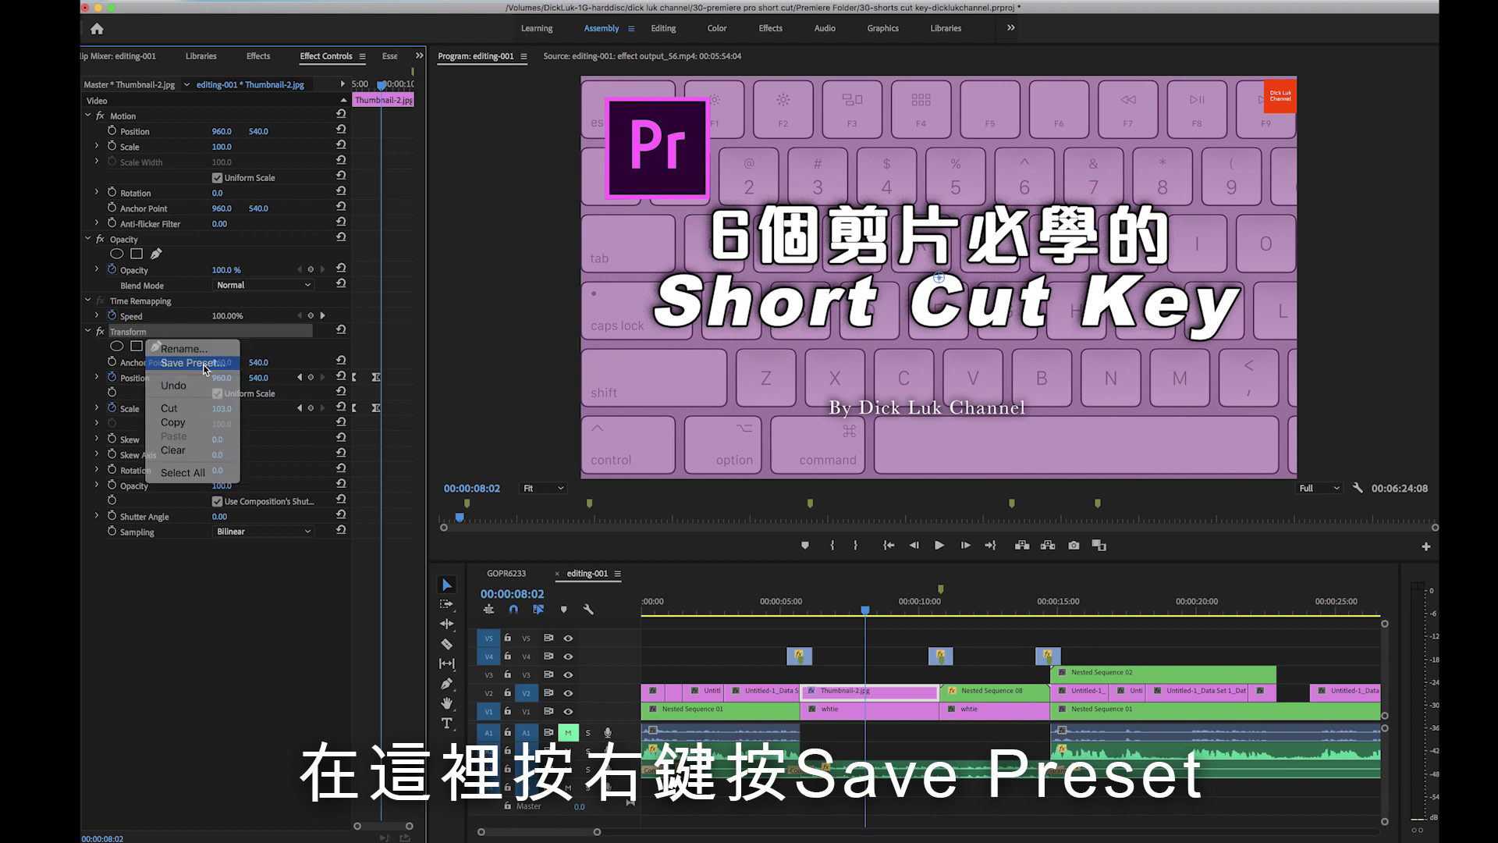
left_click(718, 361)
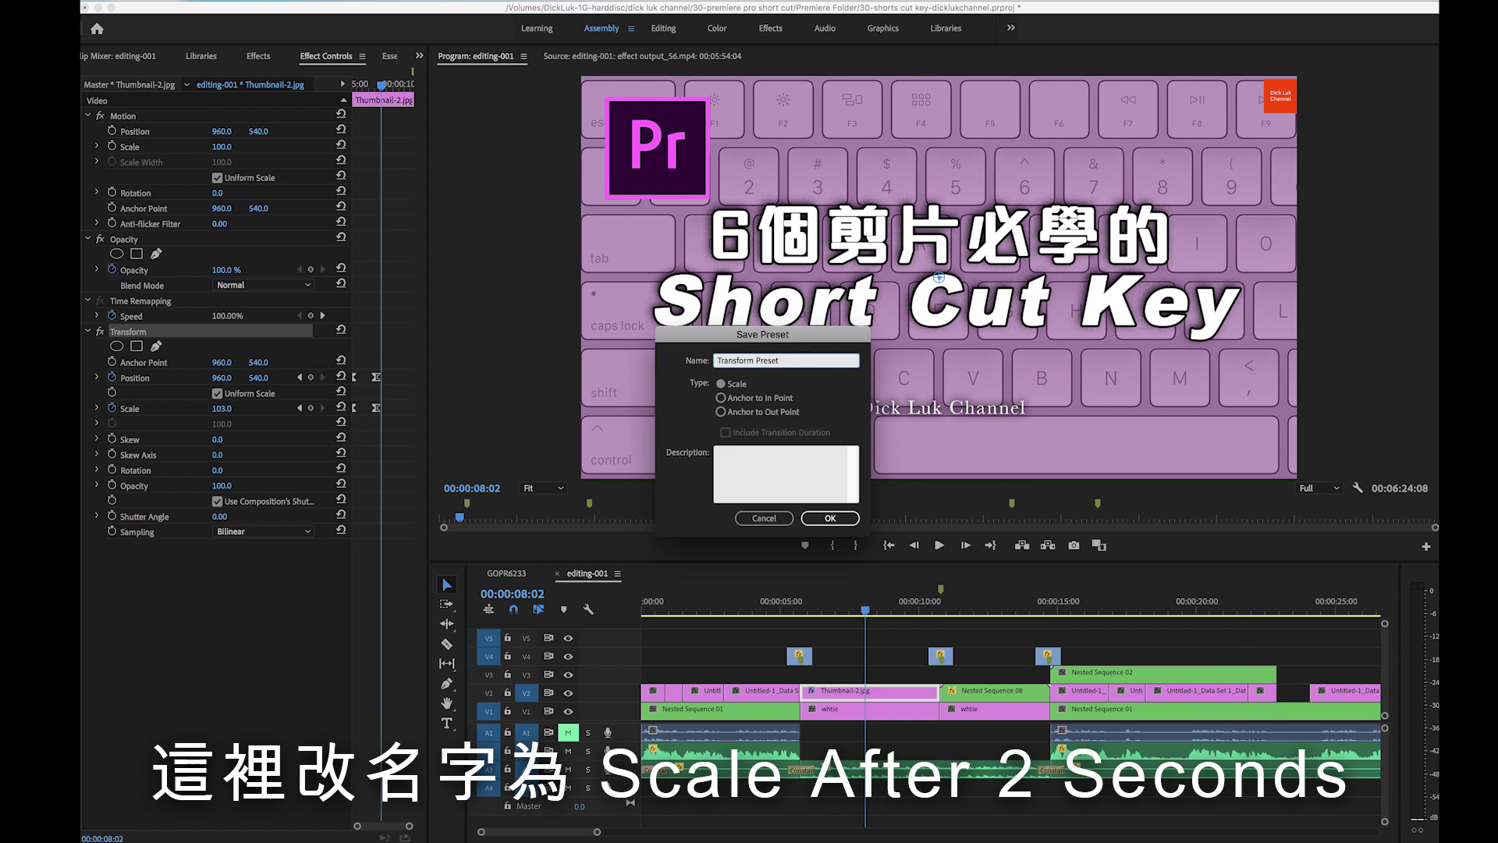
type("Scale")
type(" after")
type(" 2 ")
type("second")
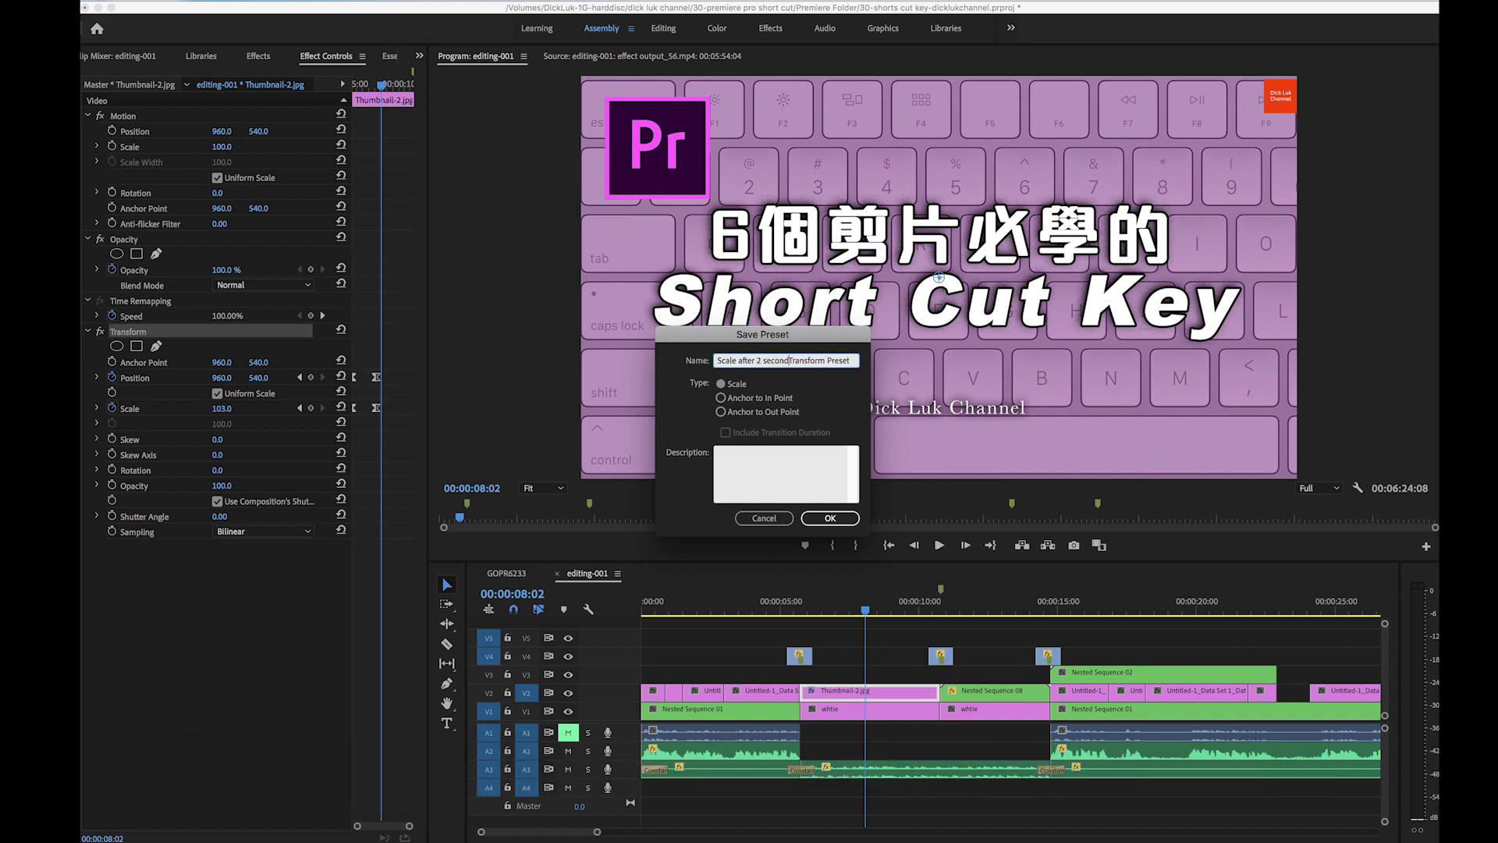
type(" -")
Save 'Scale after 2 second - Transform Preset' and drag it onto Nested Sequence 08.
left_click(830, 518)
left_click(264, 56)
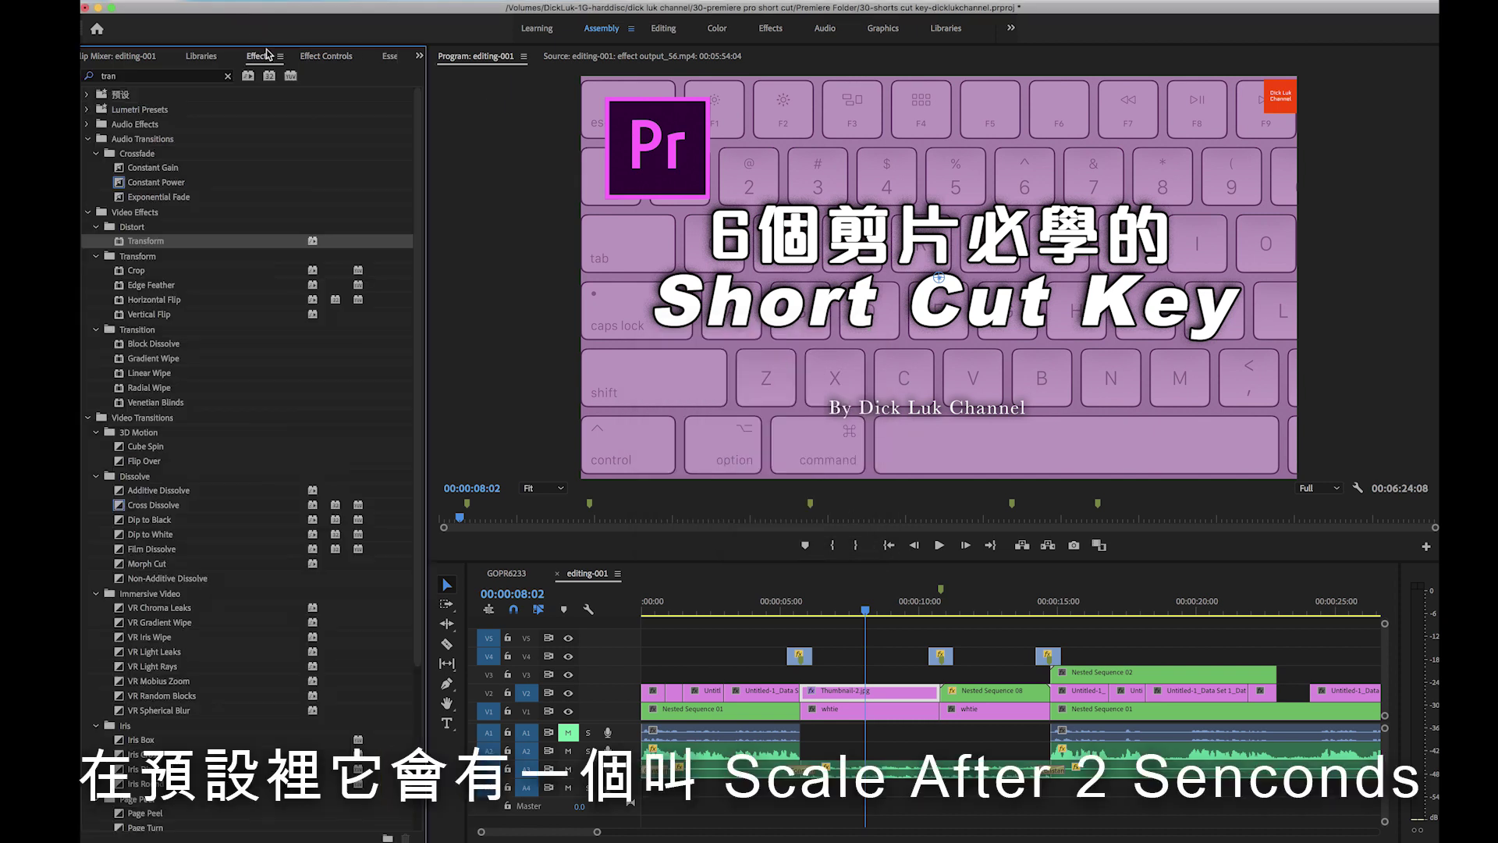
left_click(88, 95)
left_click(167, 110)
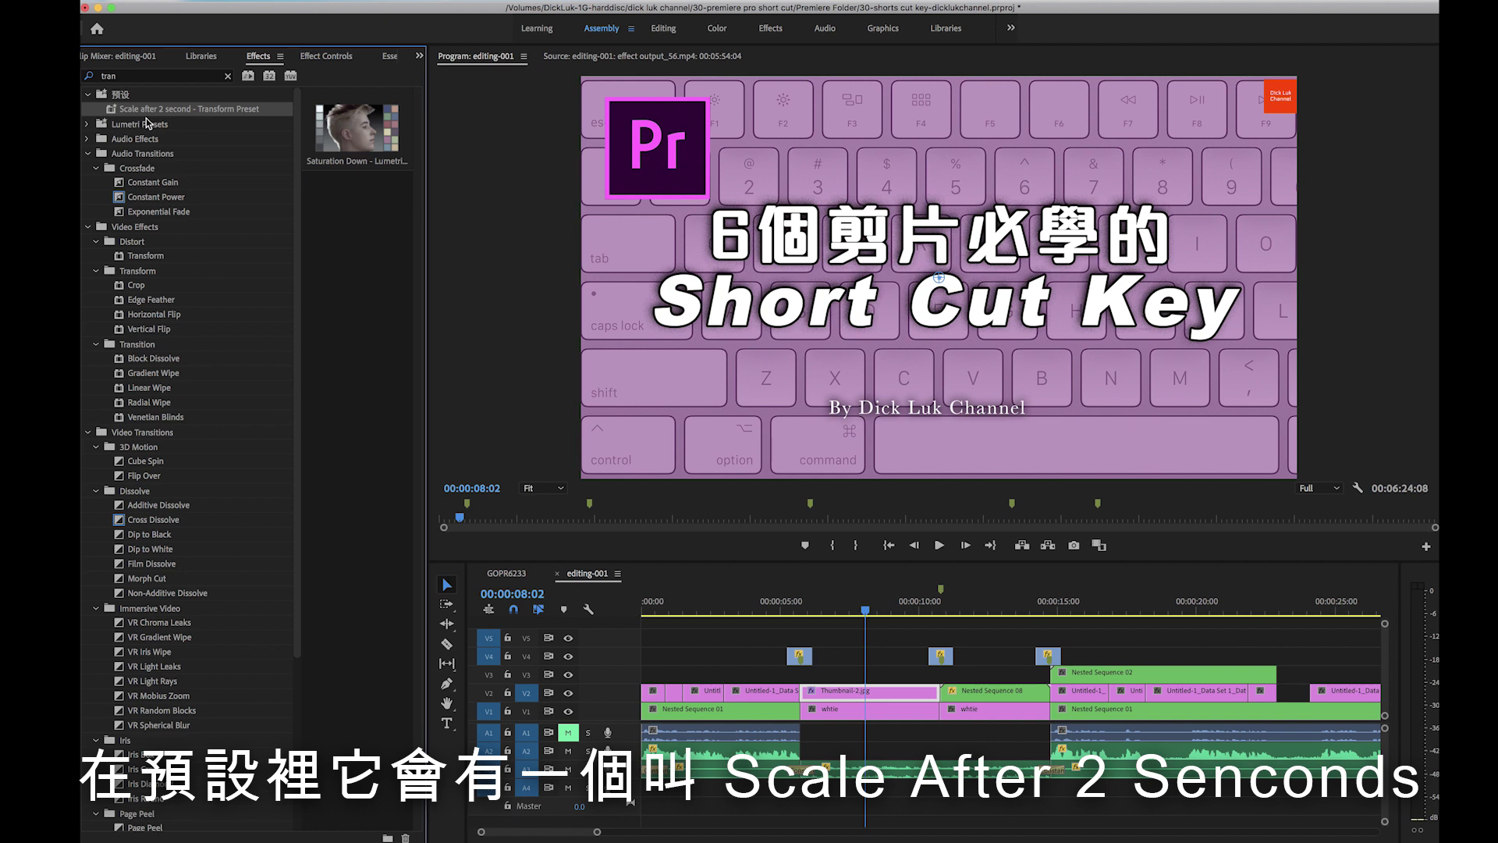
left_click(212, 115)
left_click_drag(212, 115, 989, 687)
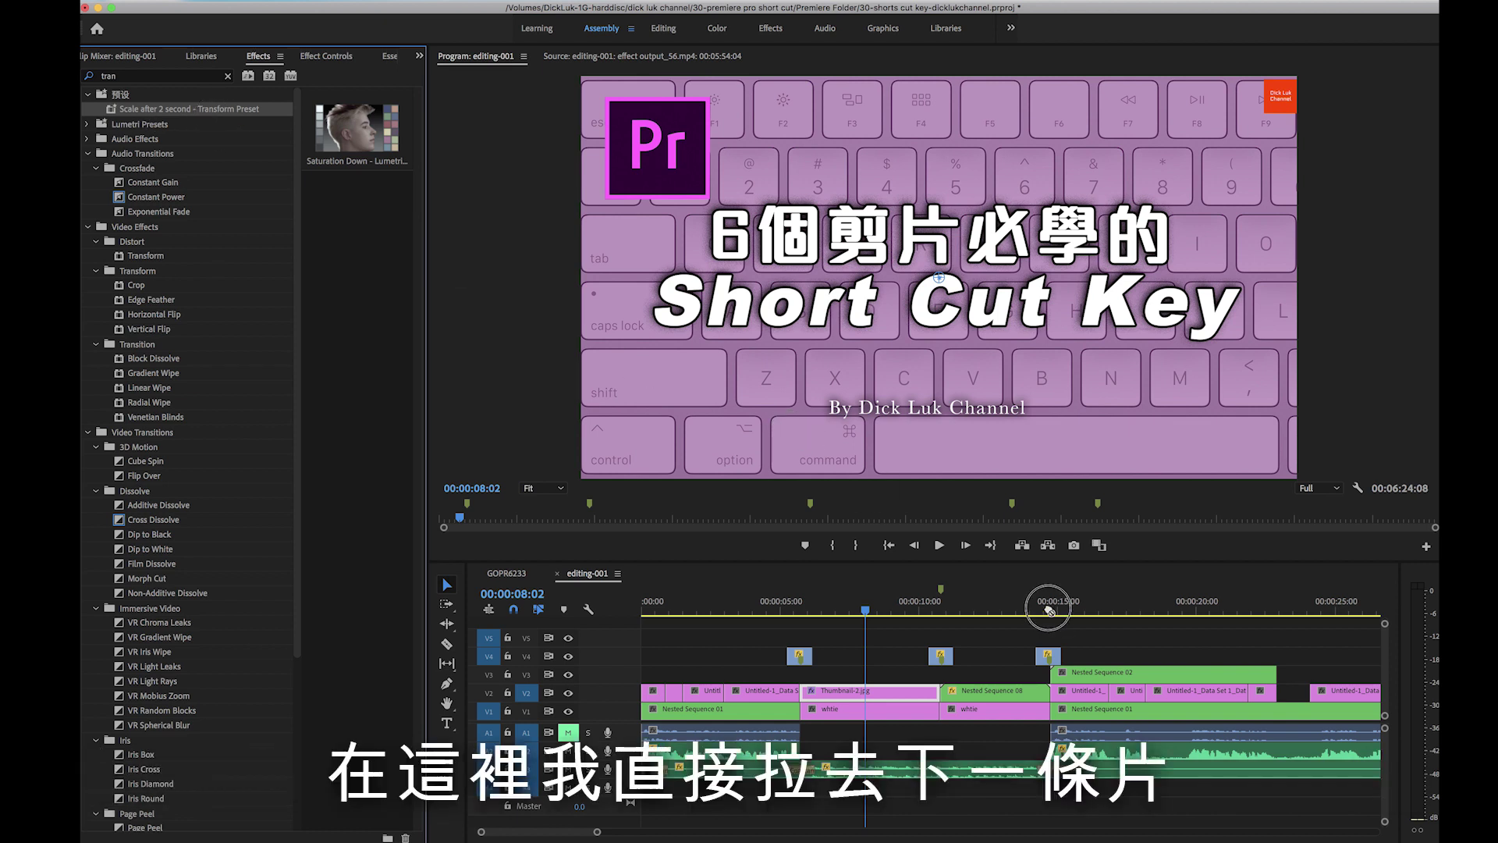
Scrub Nested Sequence 08 around 00:00:12:00 to verify its Scale increase.
left_click(972, 607)
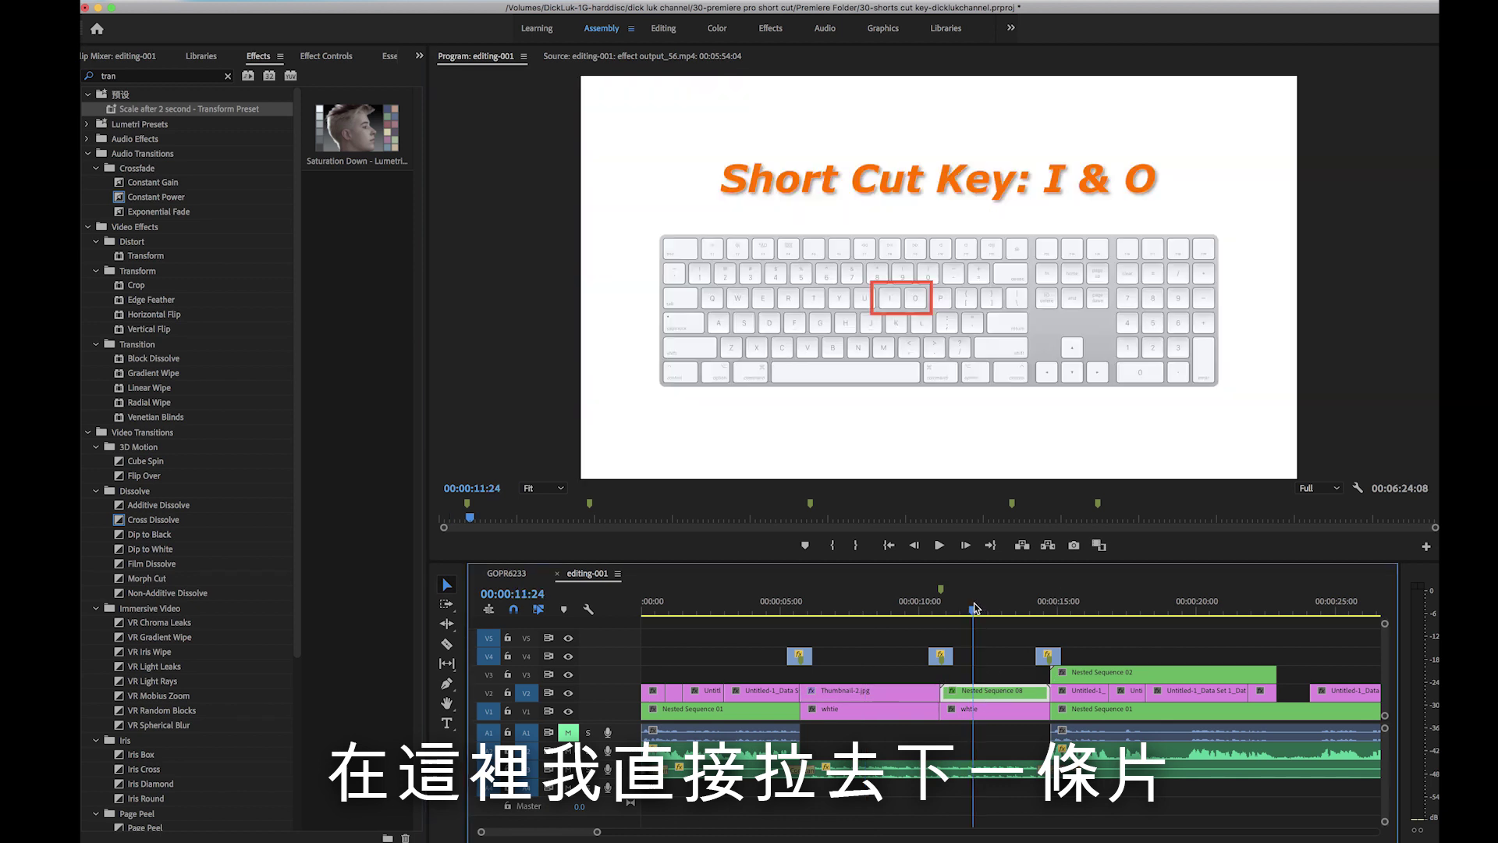
mouse_move(974, 608)
left_mouse_down()
mouse_move(949, 613)
mouse_move(1007, 607)
left_mouse_up()
left_click(304, 56)
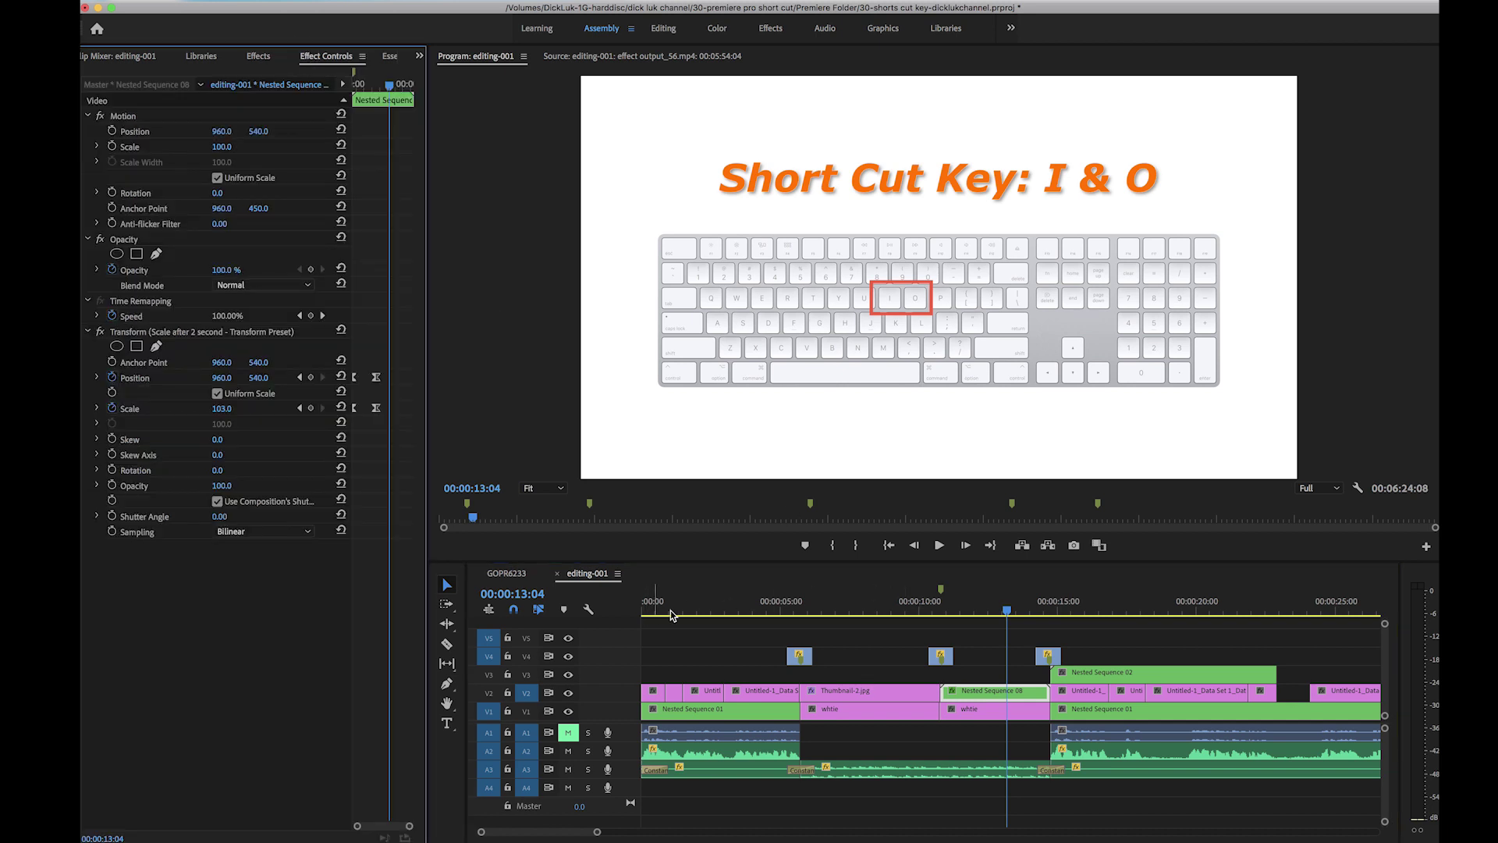
left_click(977, 608)
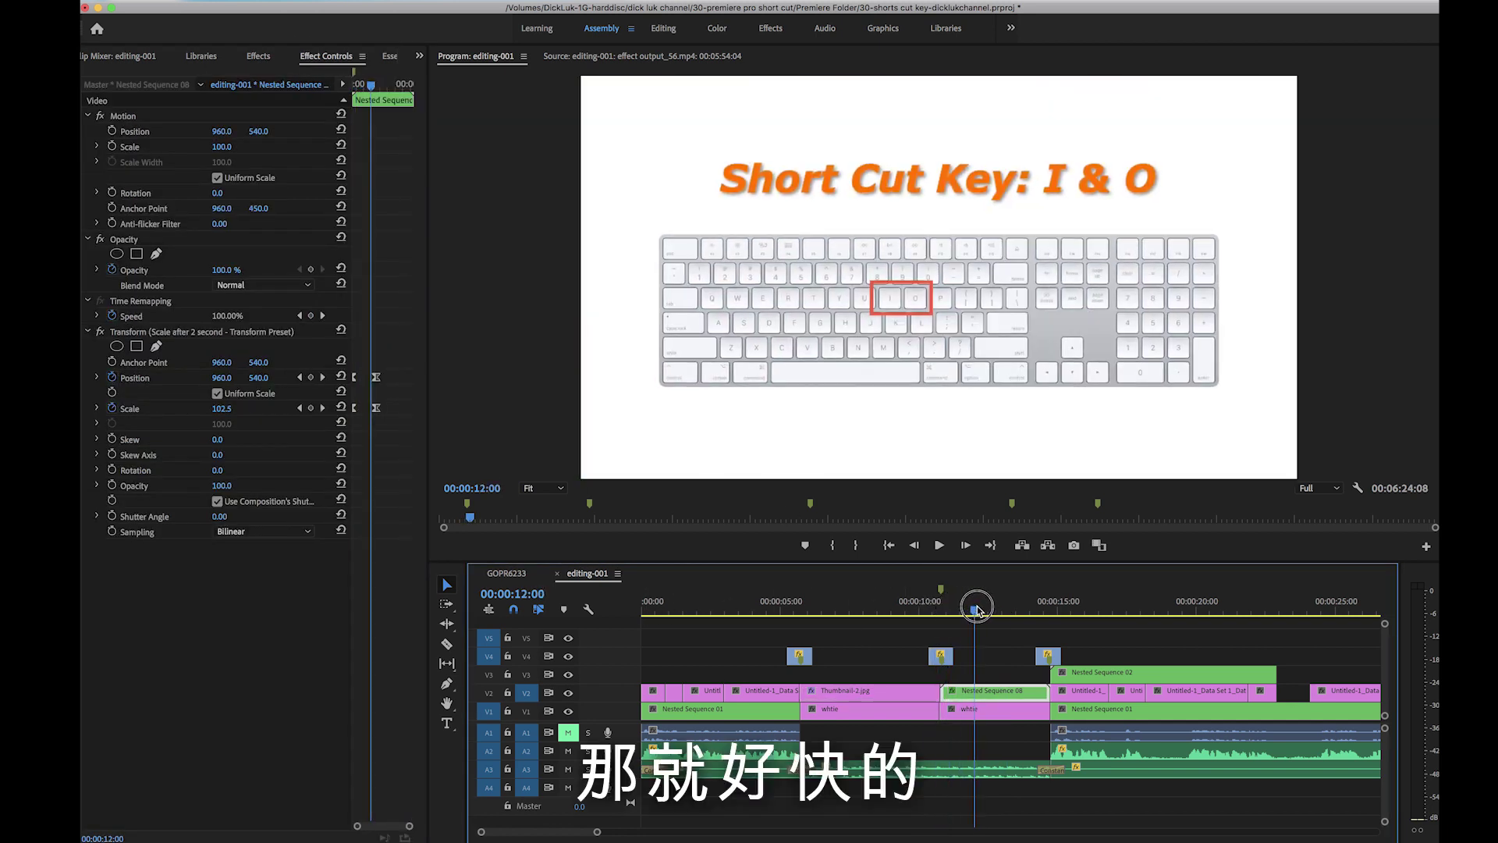
left_click_drag(976, 607, 977, 612)
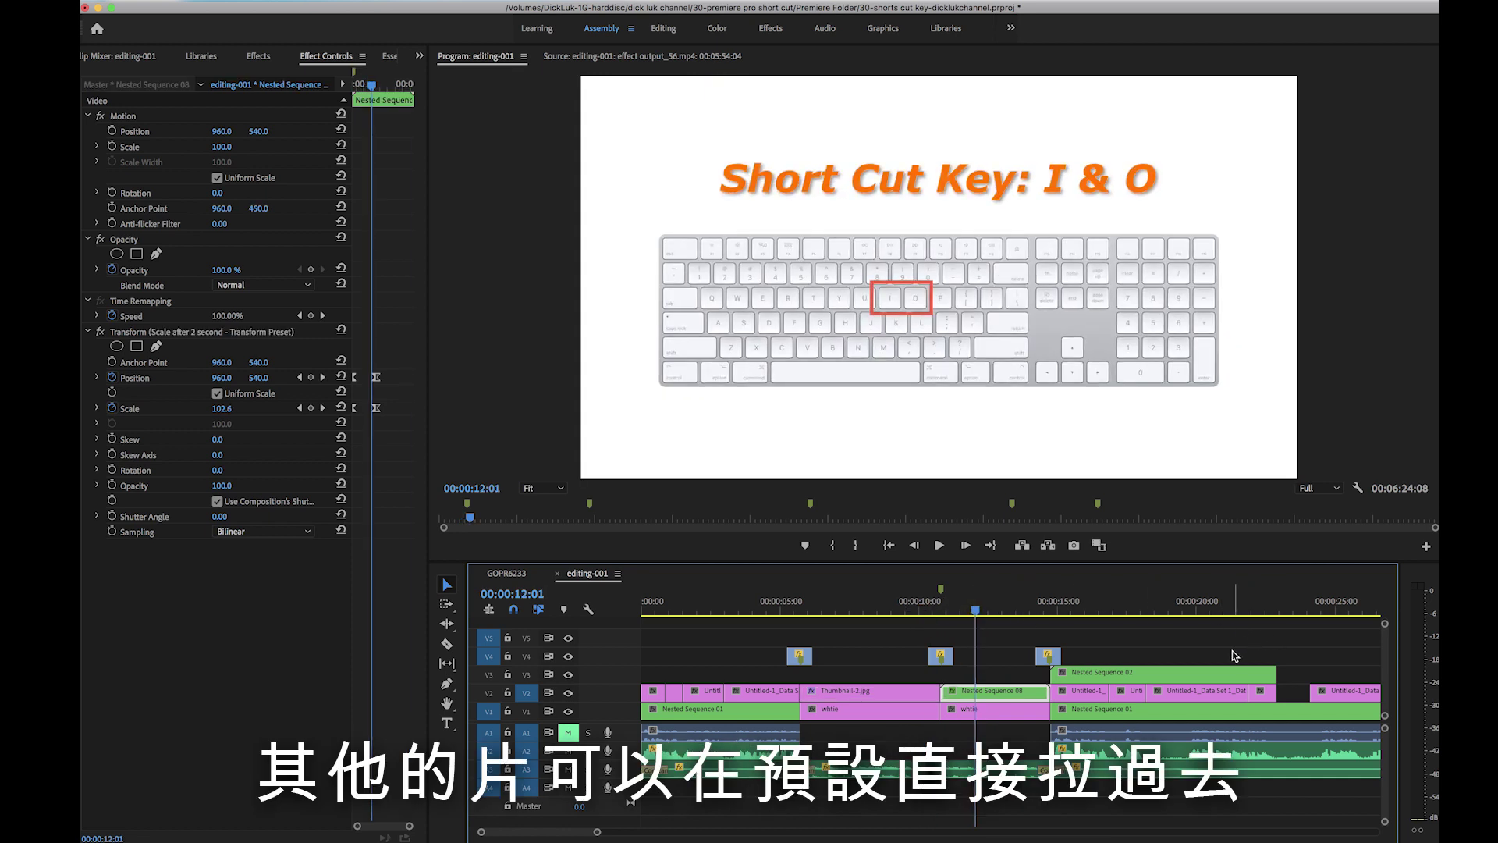
left_click(1266, 608)
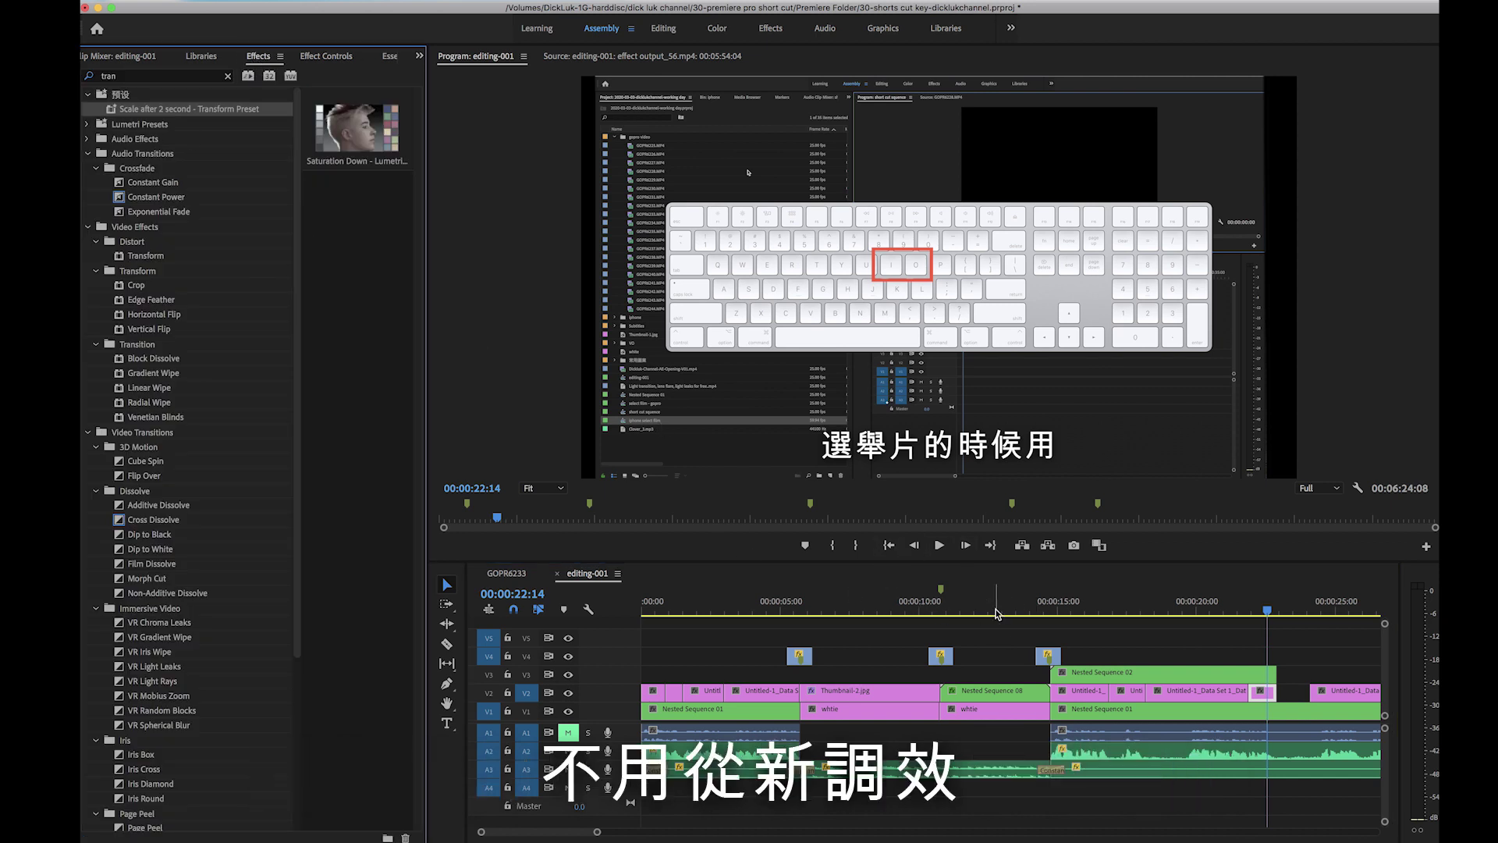
Preview the closing Subscribe and bell graphics, then select the green-screen clip effect output_56 on V3.
left_click(992, 612)
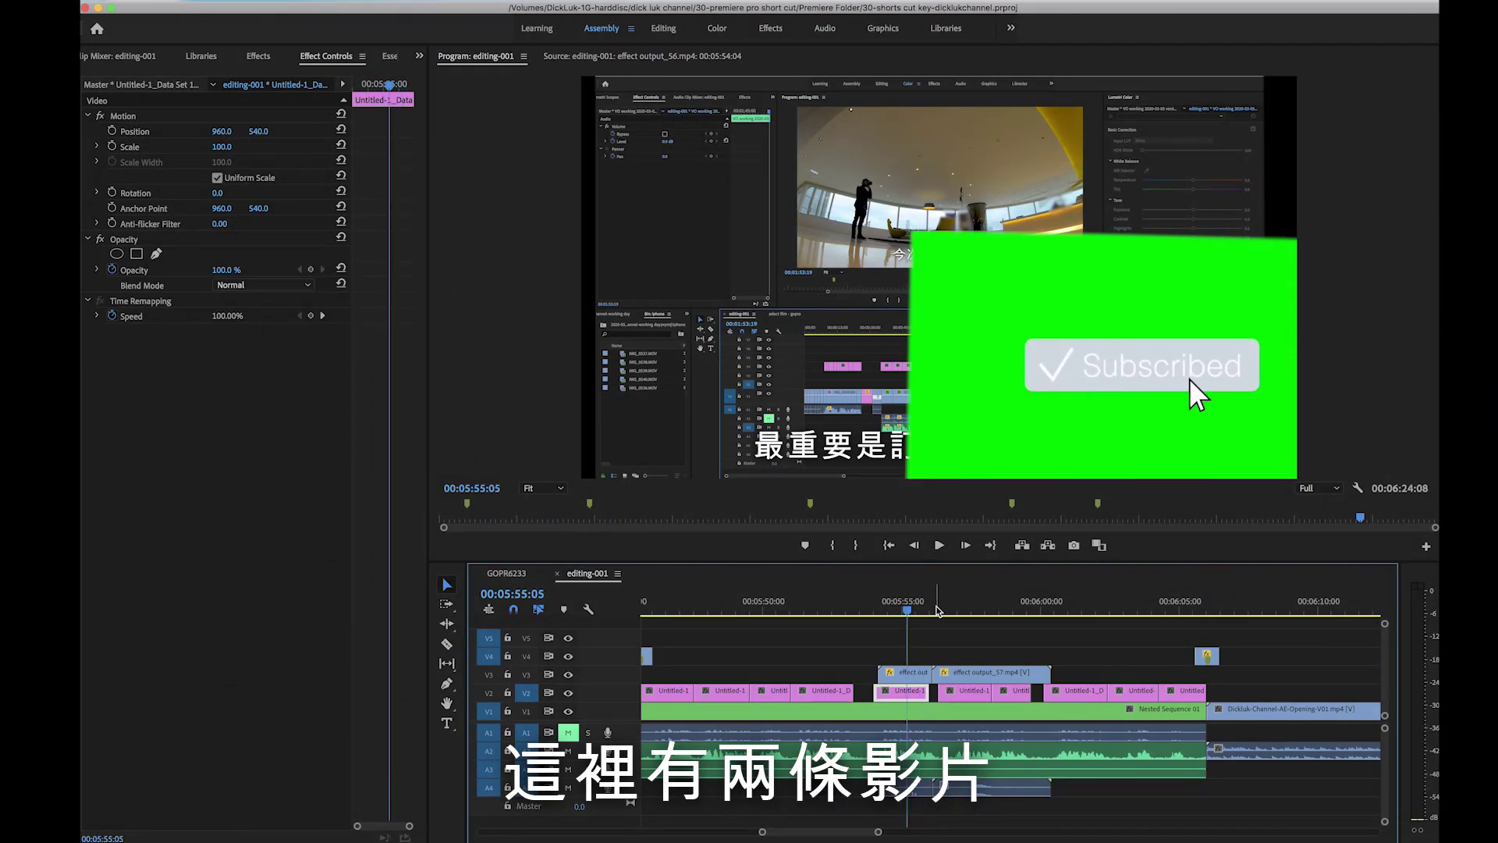
left_click(956, 610)
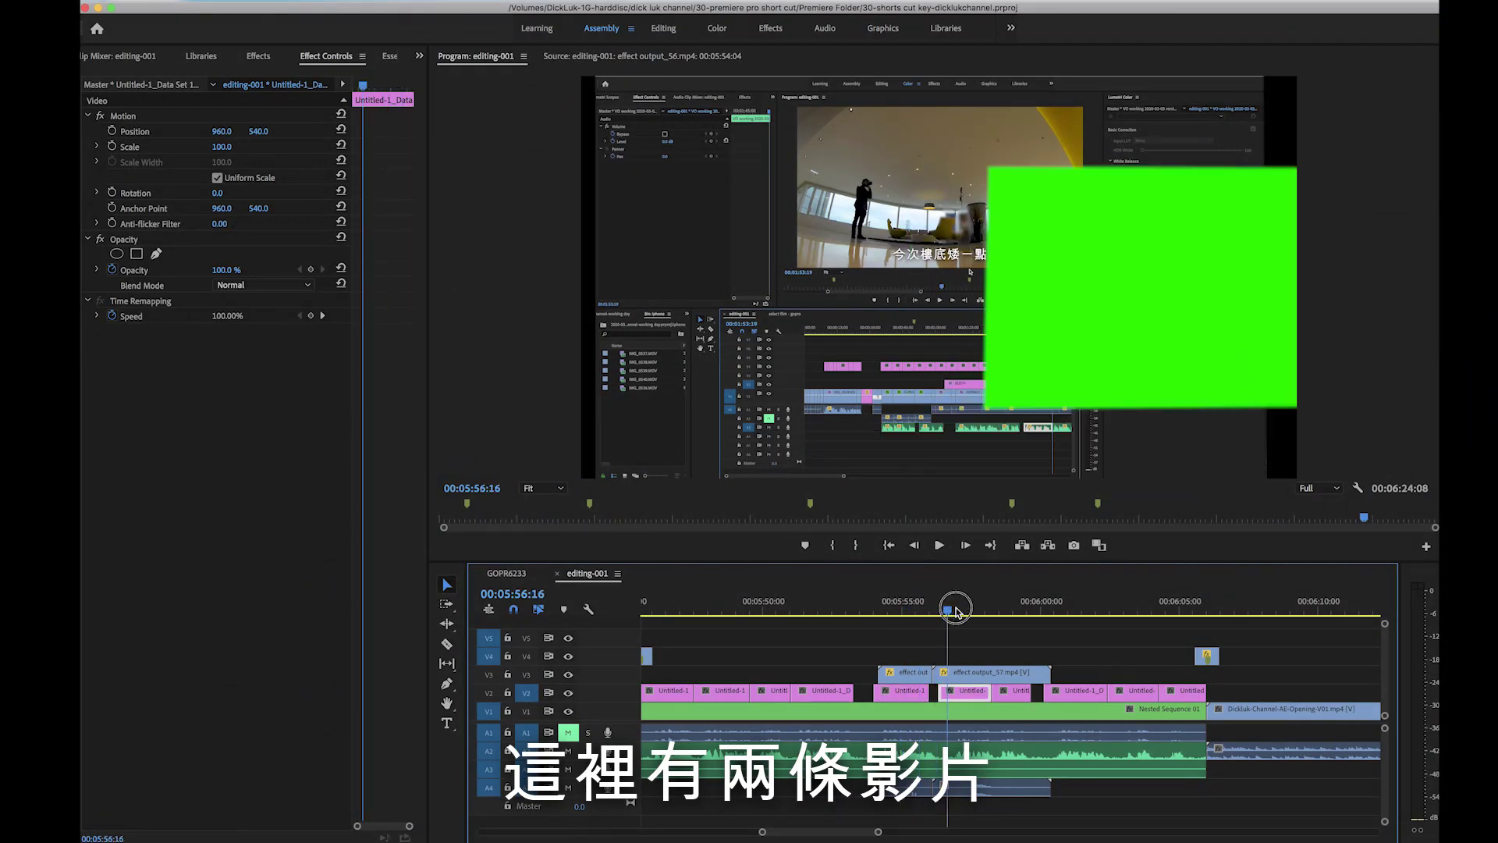
left_click(907, 610)
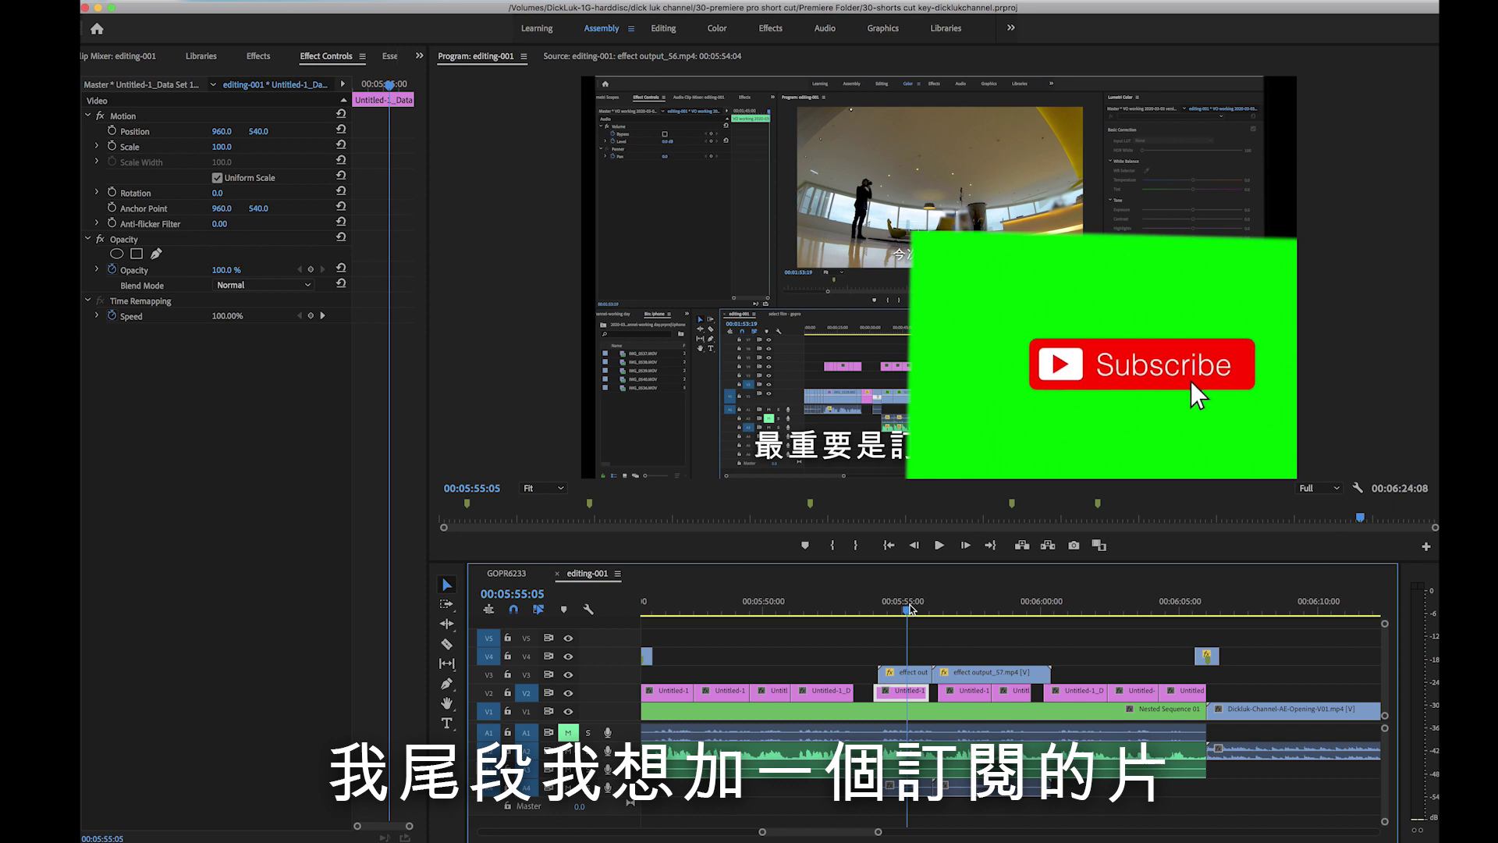
left_click(913, 610)
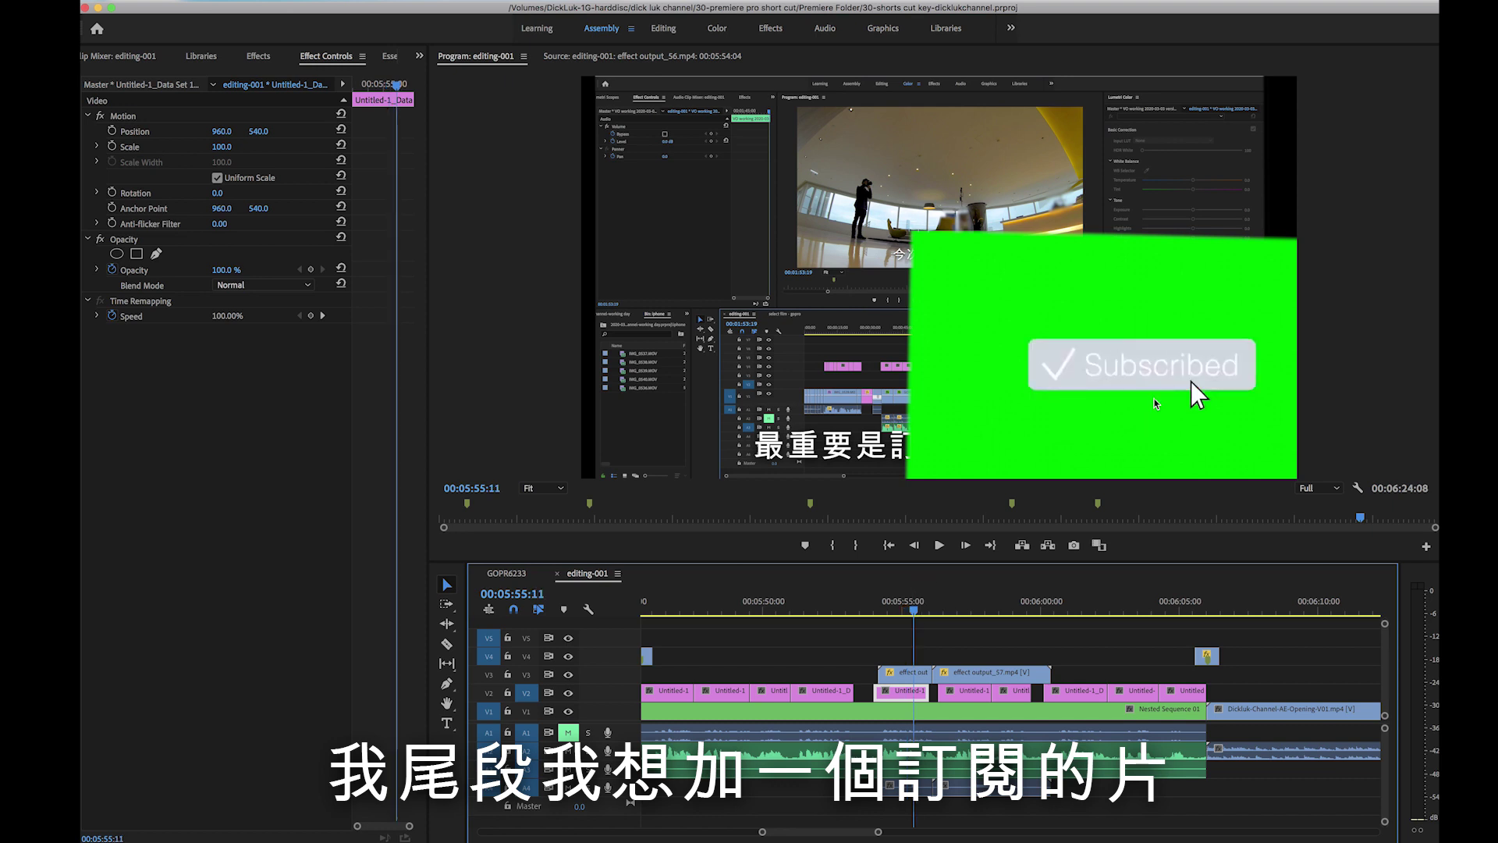
left_click(978, 610)
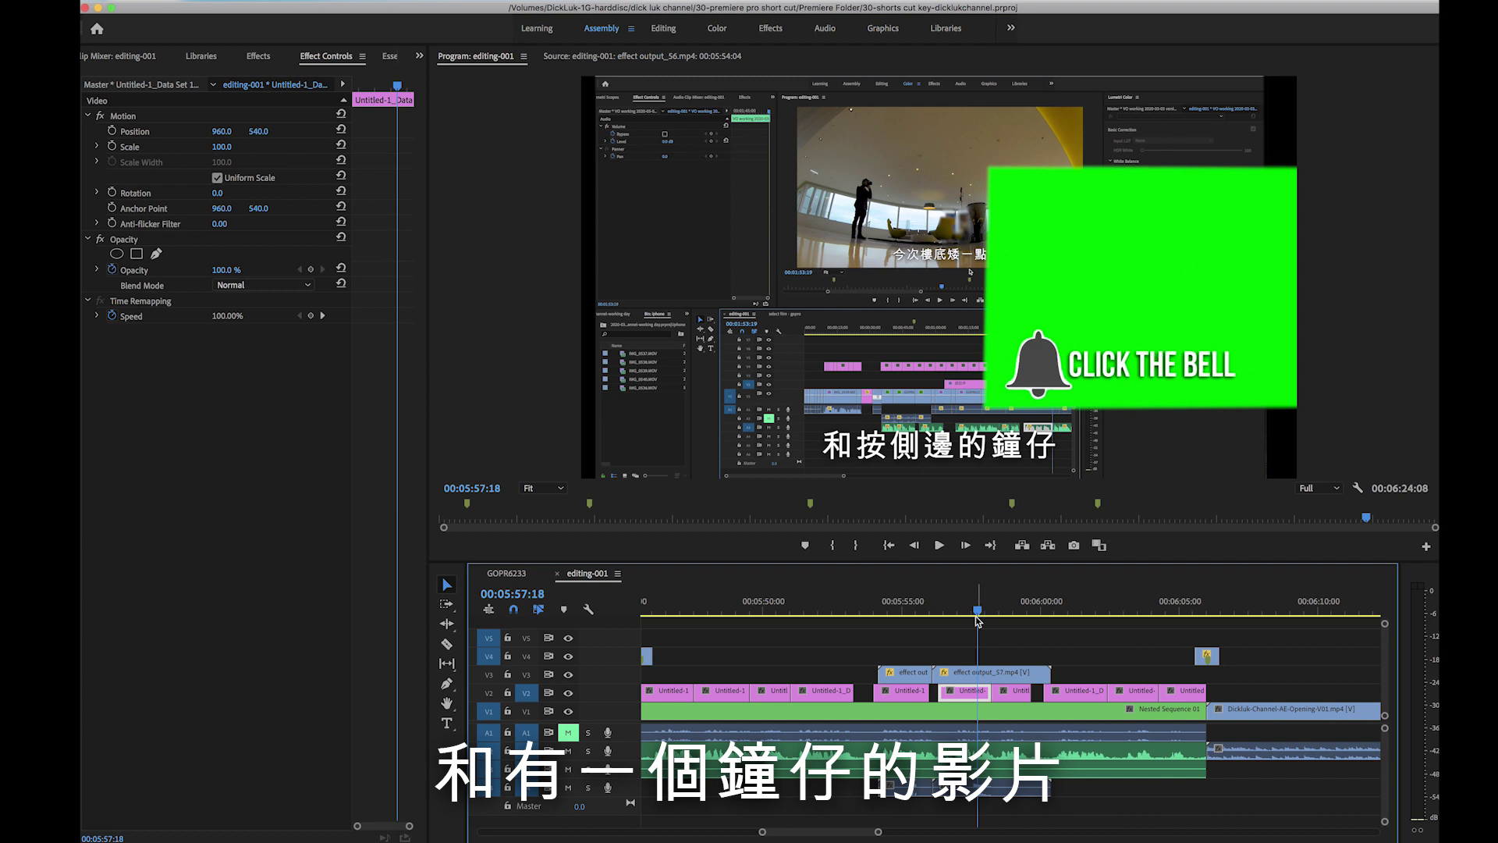
left_click(900, 610)
left_click(906, 673)
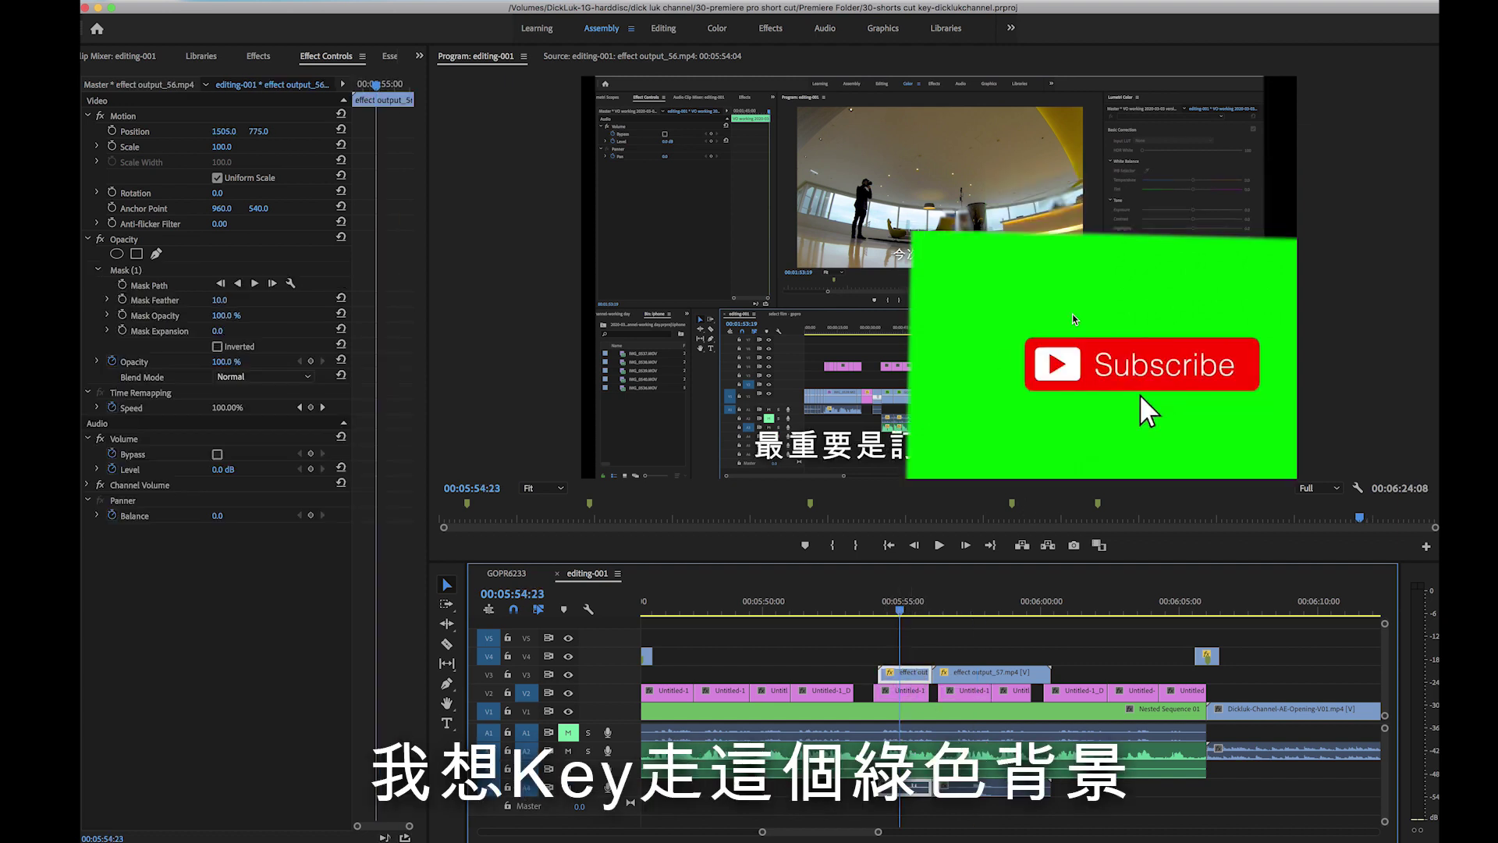
Search the Effects panel for Color Key and apply it to the Subscribe clip on V3.
left_click(250, 57)
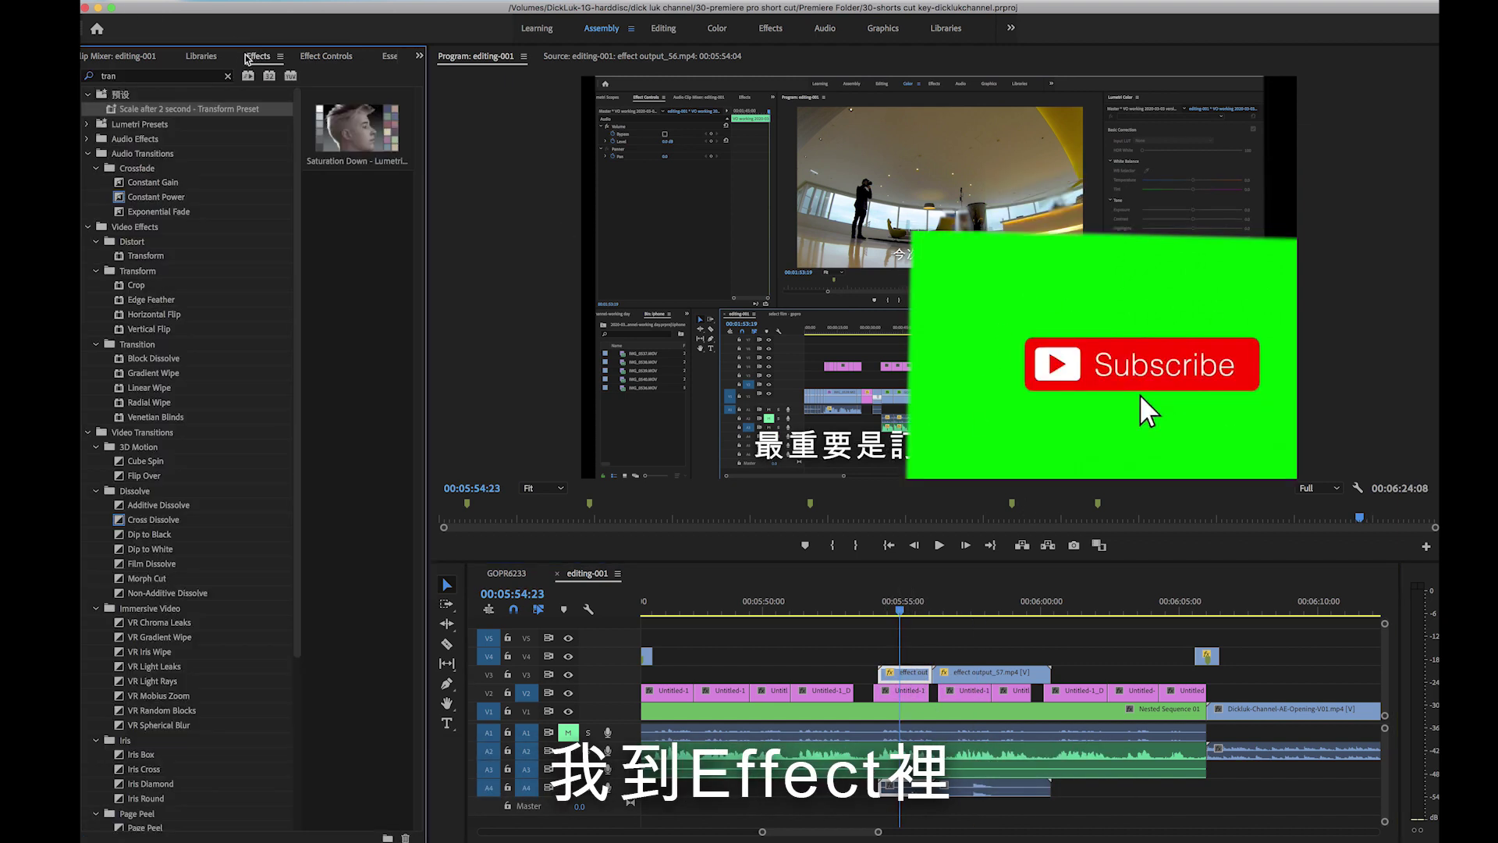
left_click(122, 75)
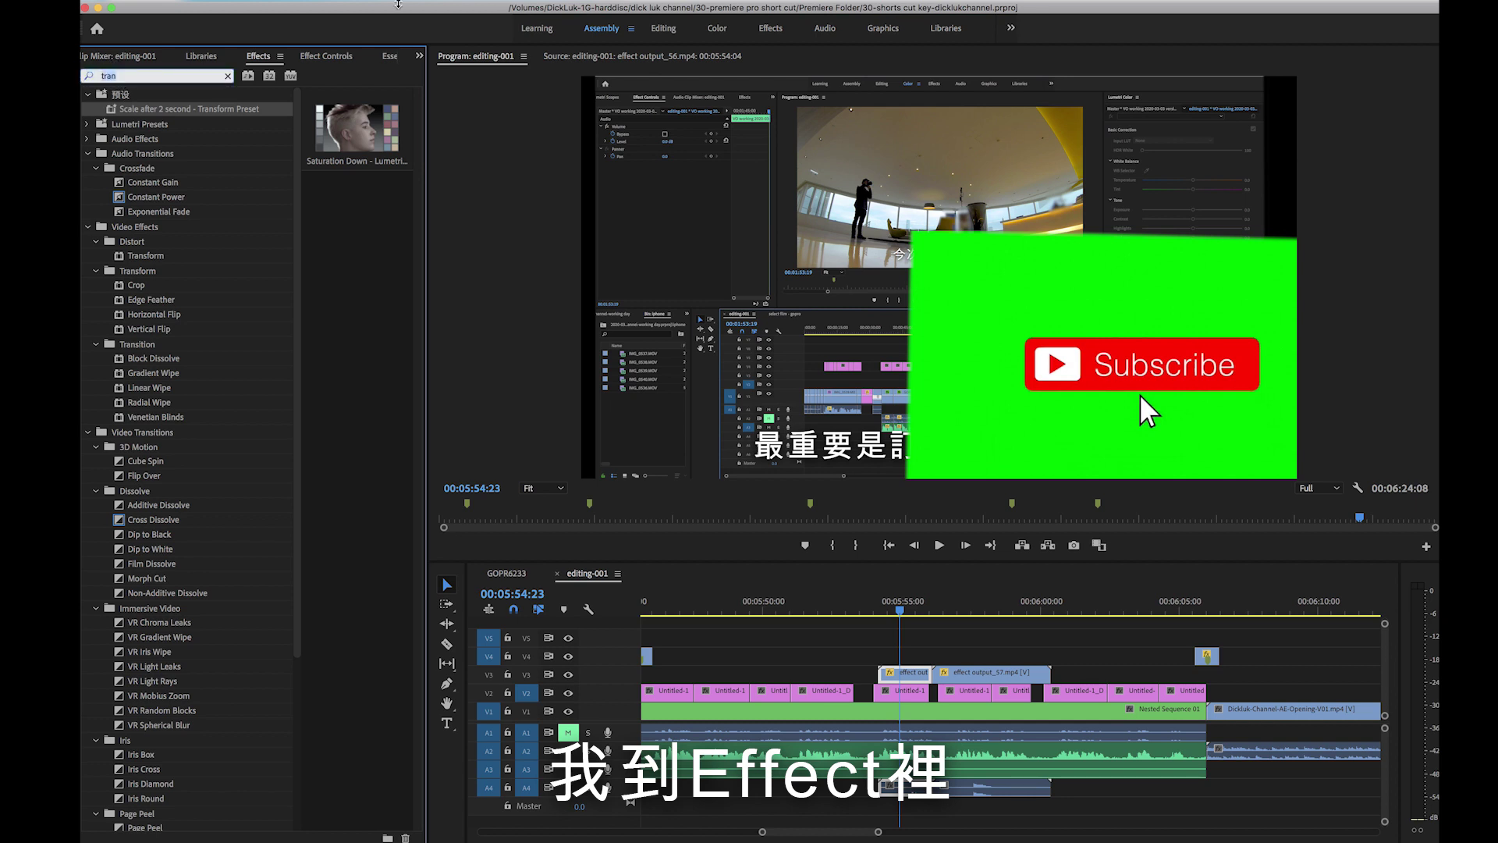
type("co")
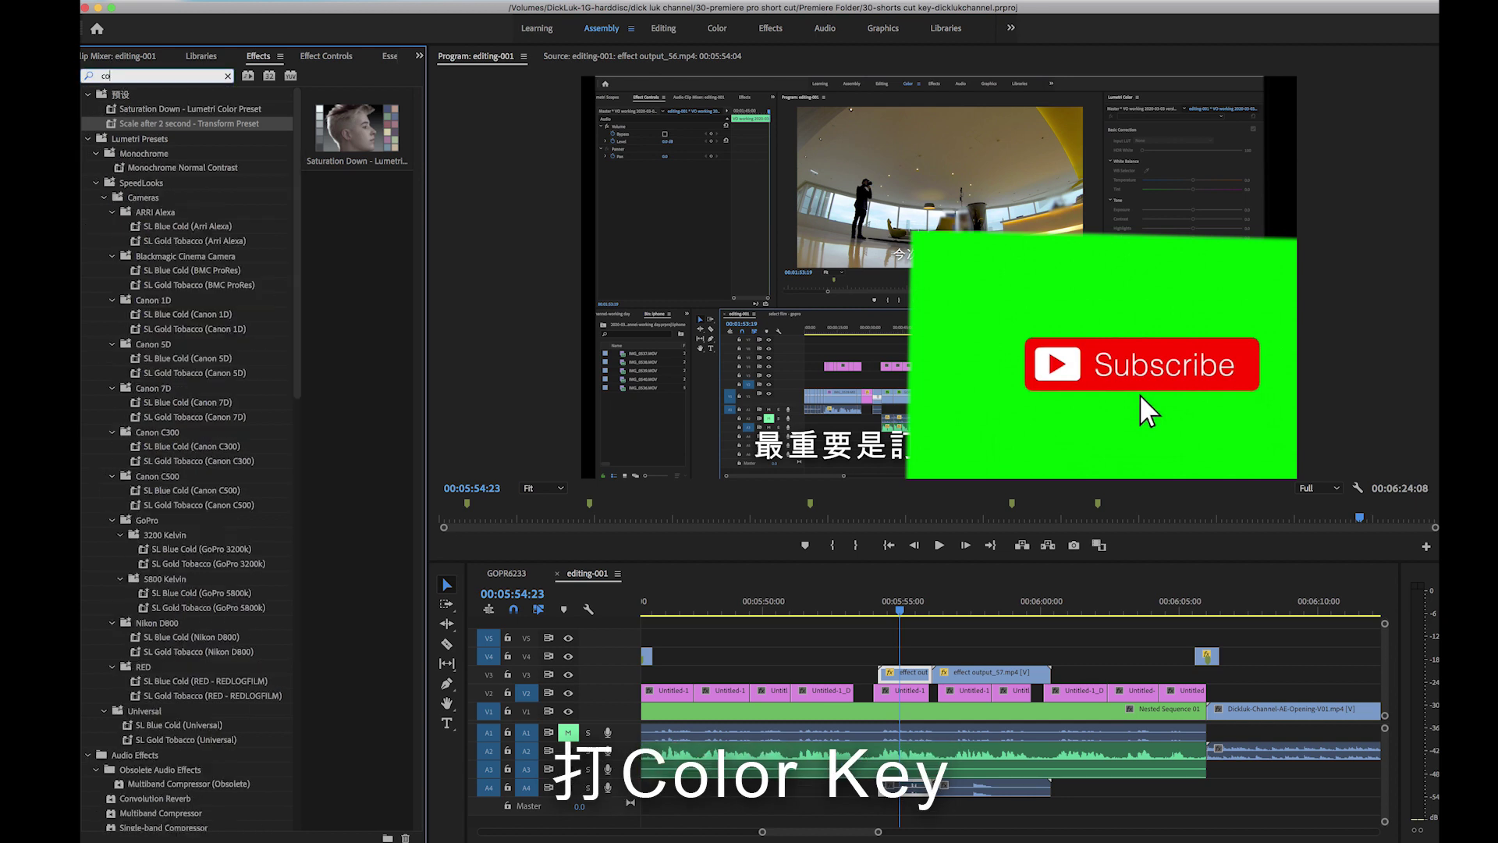
type("lor dey")
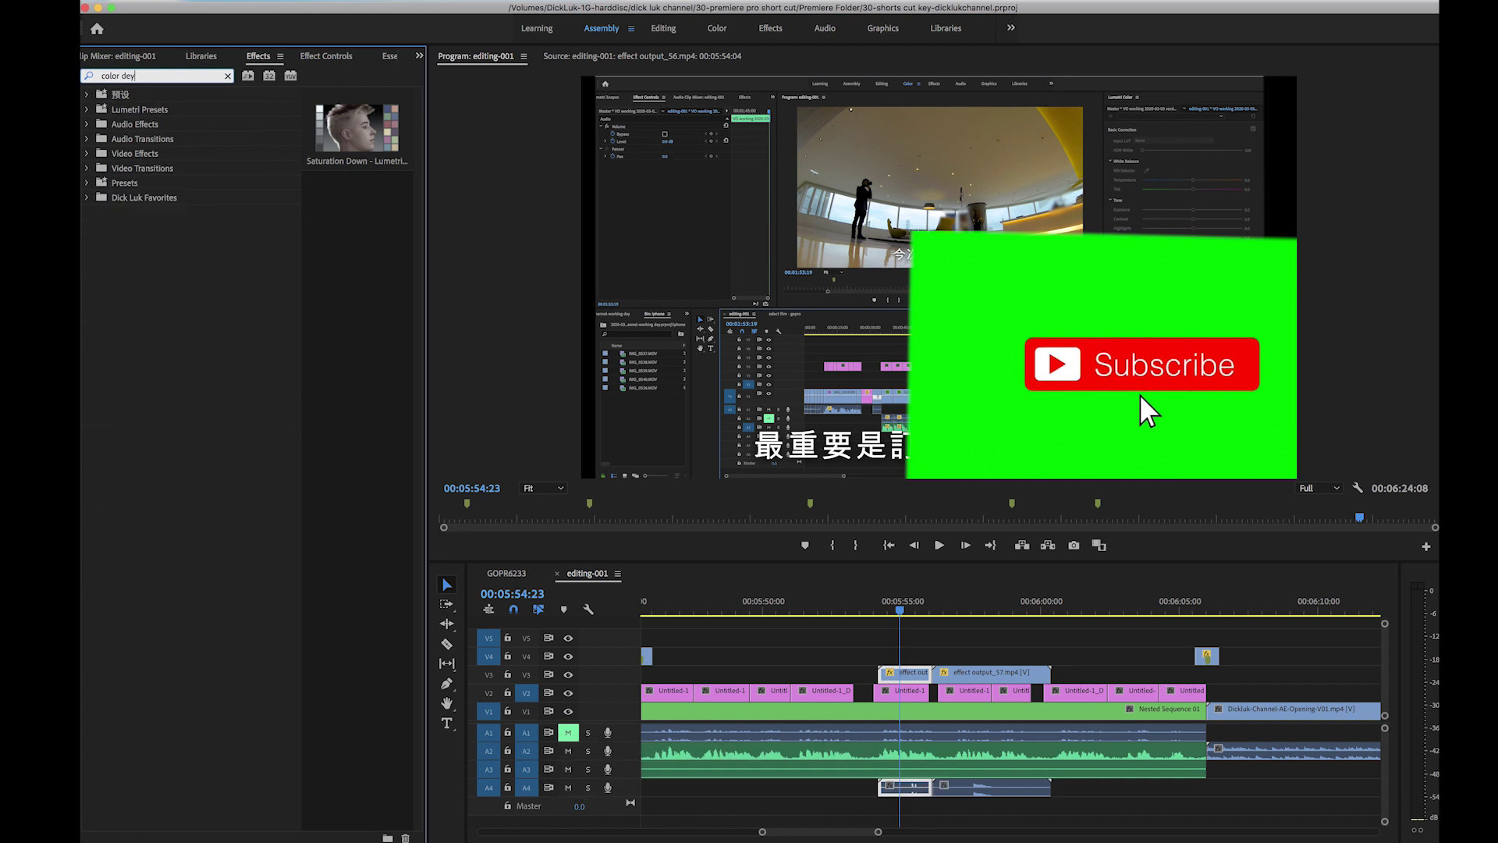
key("BackSpace")
key("BackSpace")
key("BackSpace")
type("k")
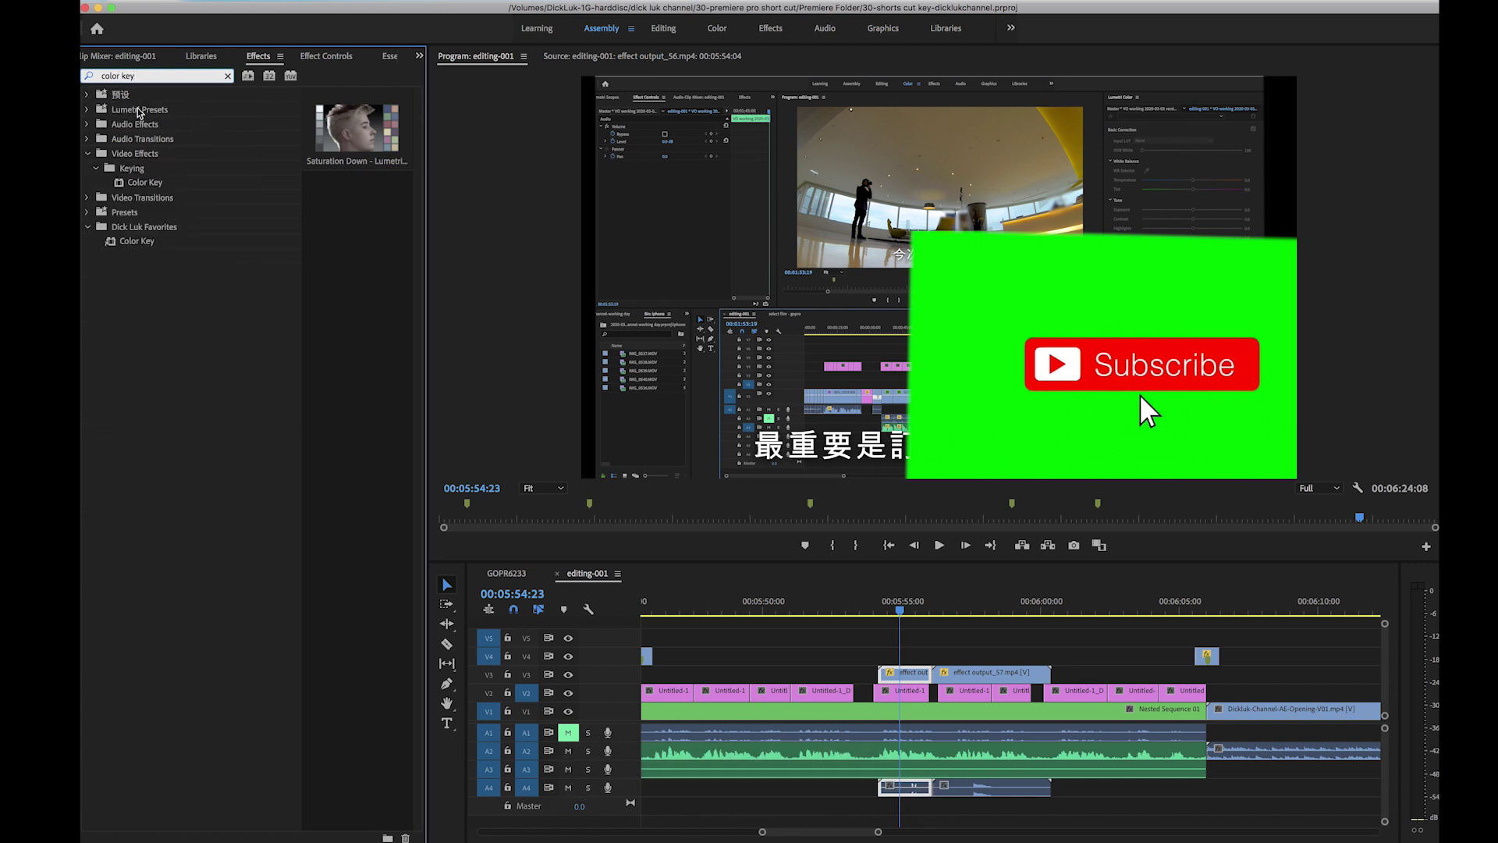
left_click_drag(145, 182, 891, 676)
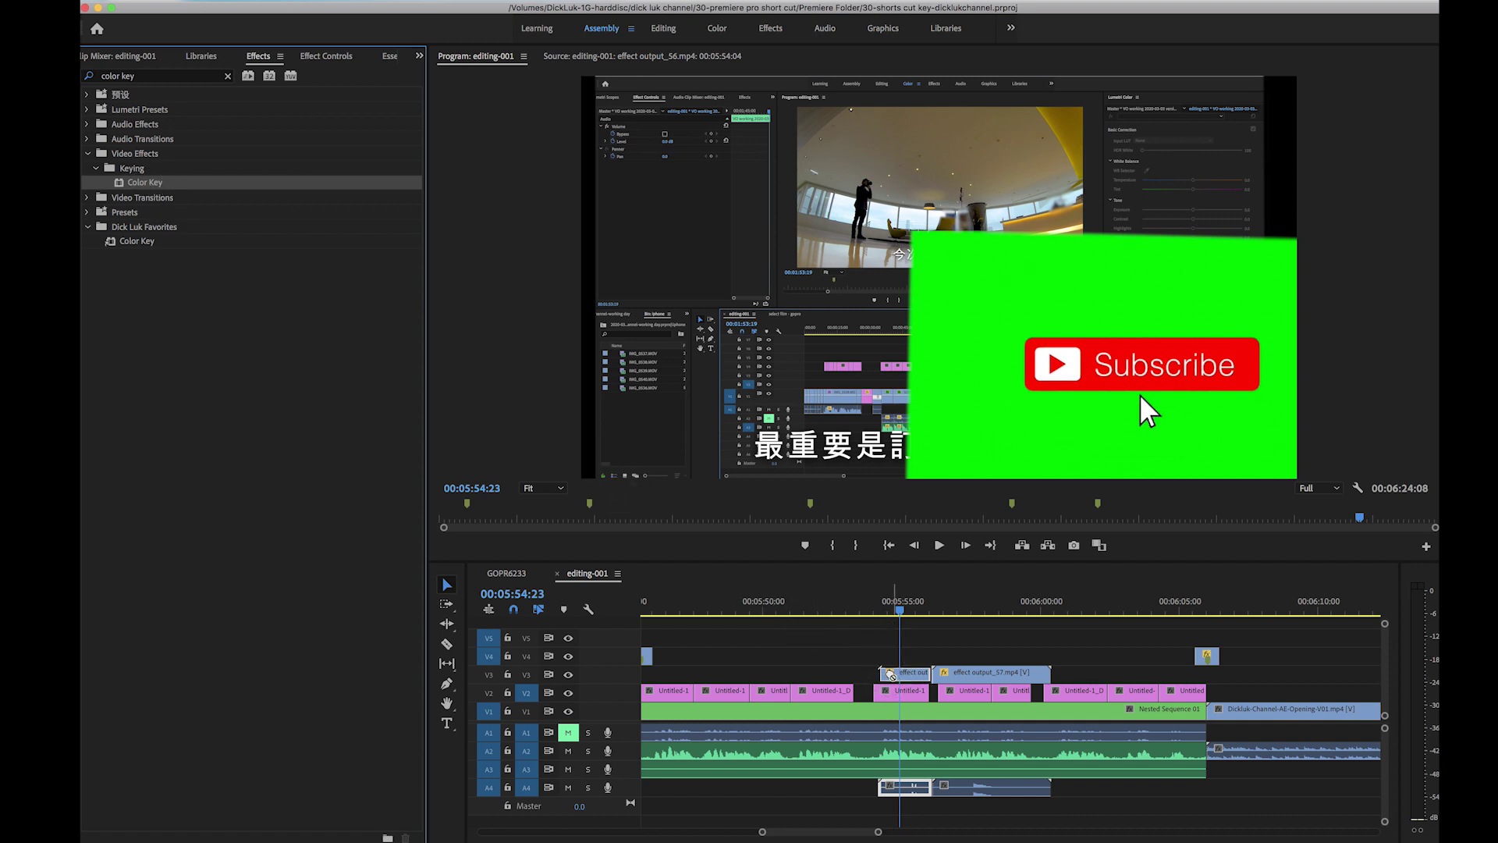
Eyedrop the green background as key colour and raise Color Tolerance to 66, Edge Thin 3.
left_click(325, 58)
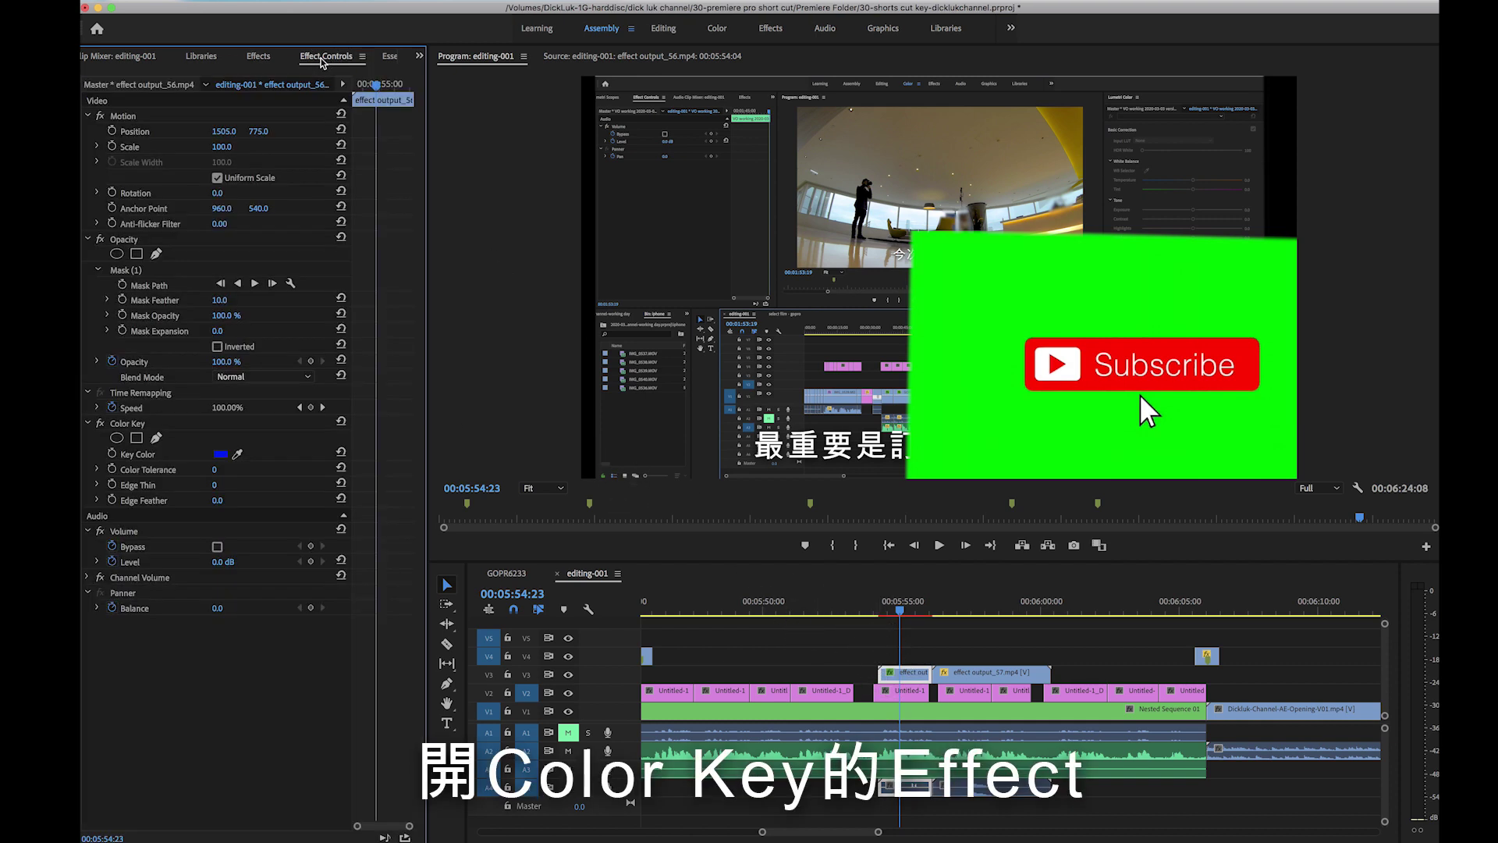
left_click(135, 425)
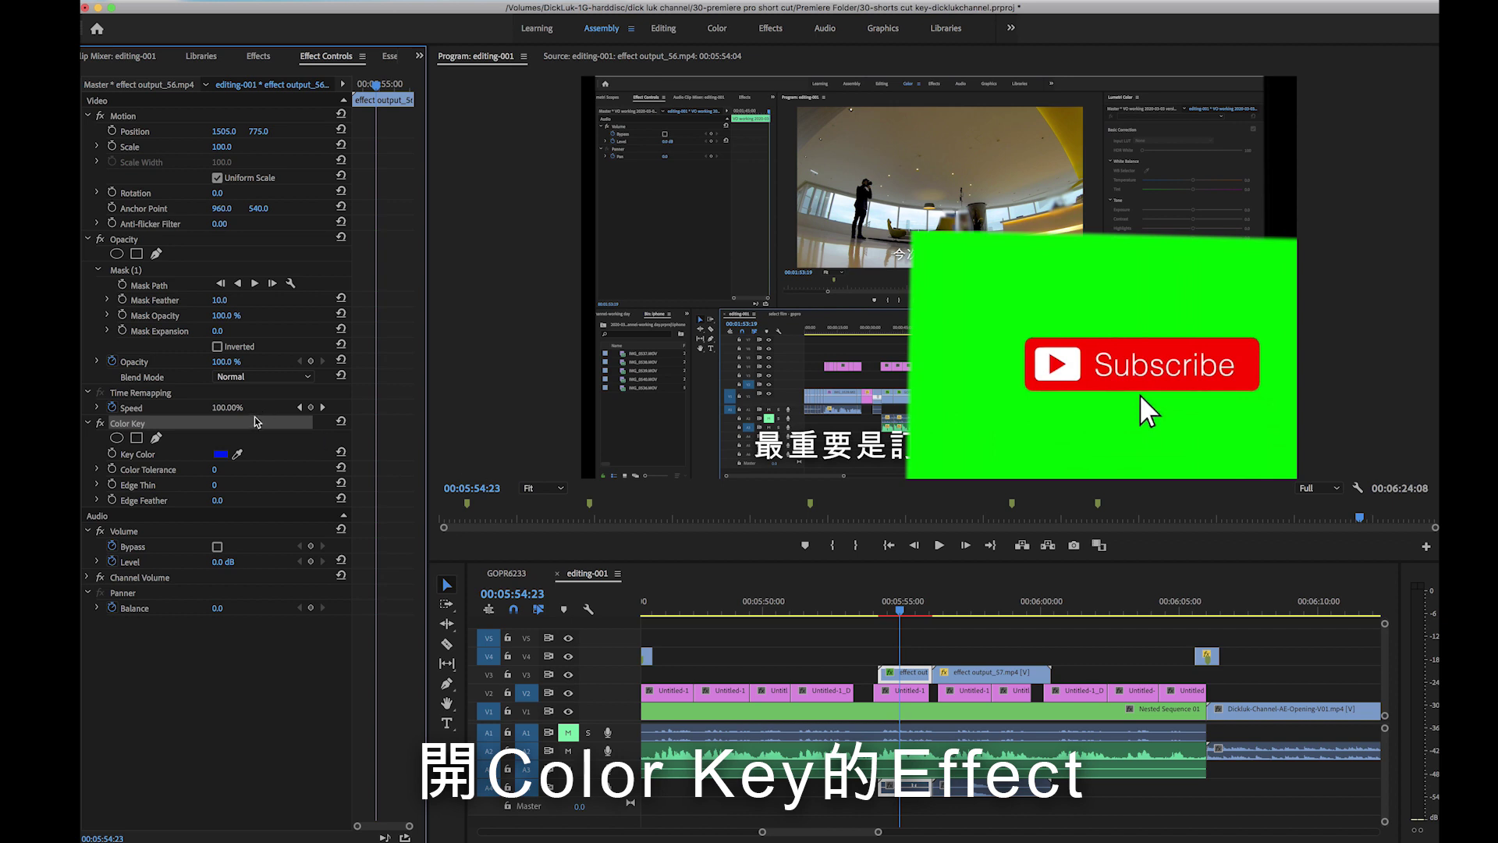
left_click(238, 453)
left_click(973, 379)
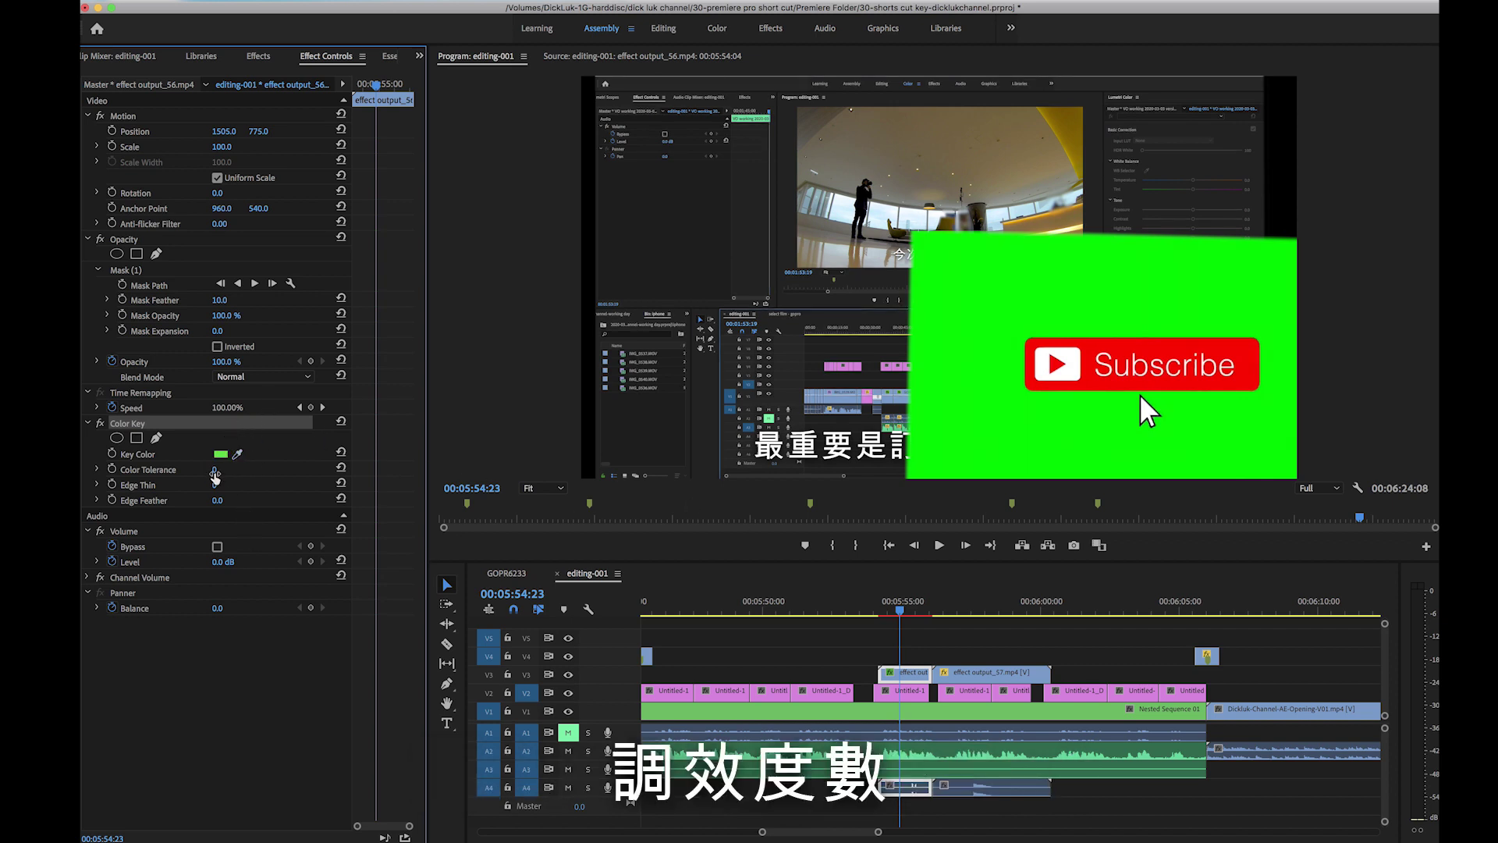
mouse_move(217, 469)
left_mouse_down()
mouse_move(241, 469)
mouse_move(222, 484)
left_mouse_up()
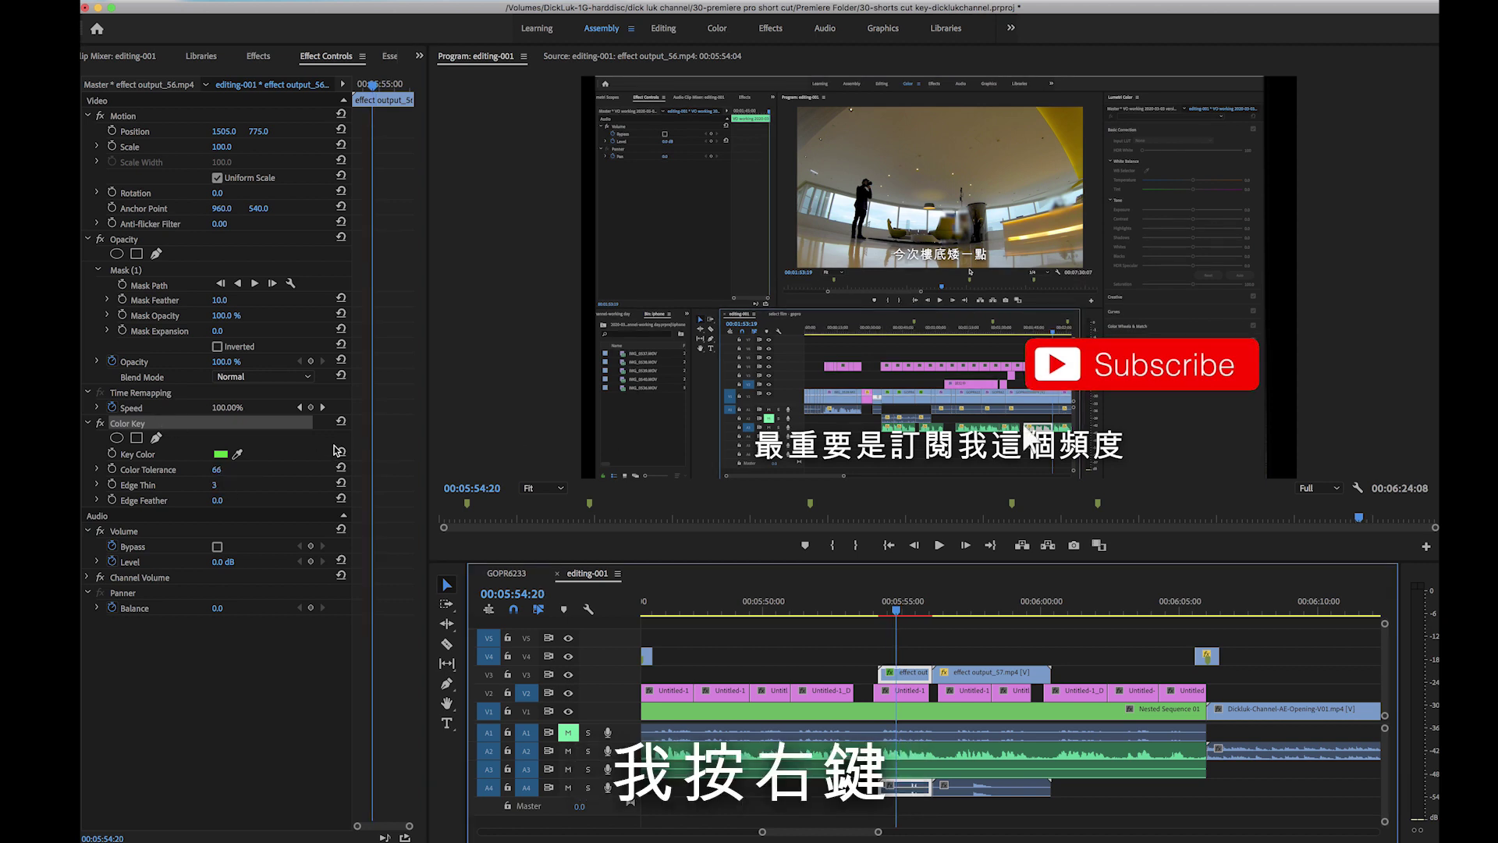
Save the clip's Color Key effect as a preset named 'Color Key Preset'.
right_click(129, 429)
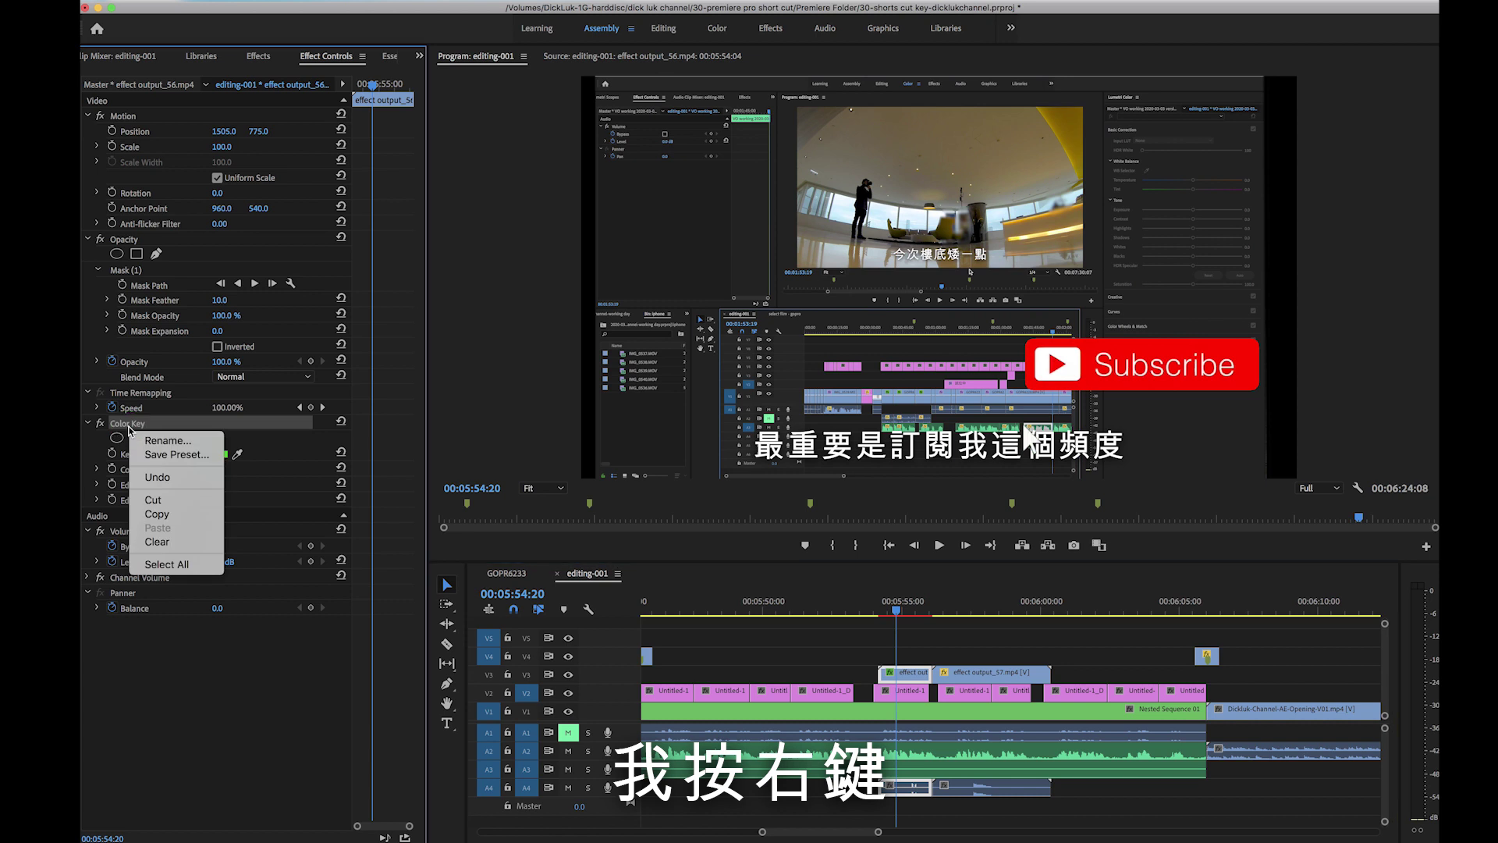
left_click(170, 456)
left_click(817, 358)
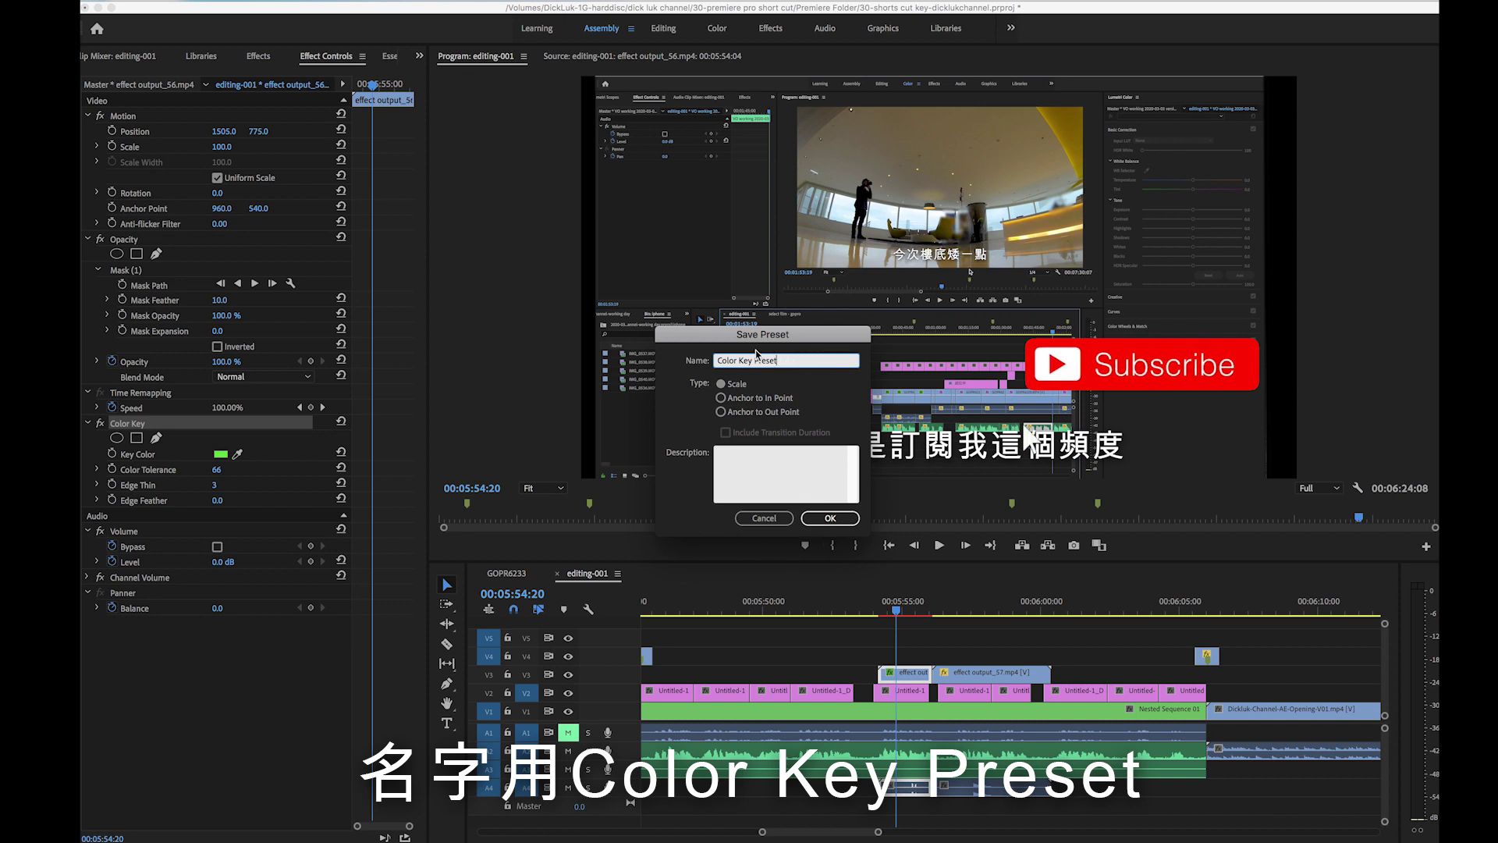
left_click(834, 515)
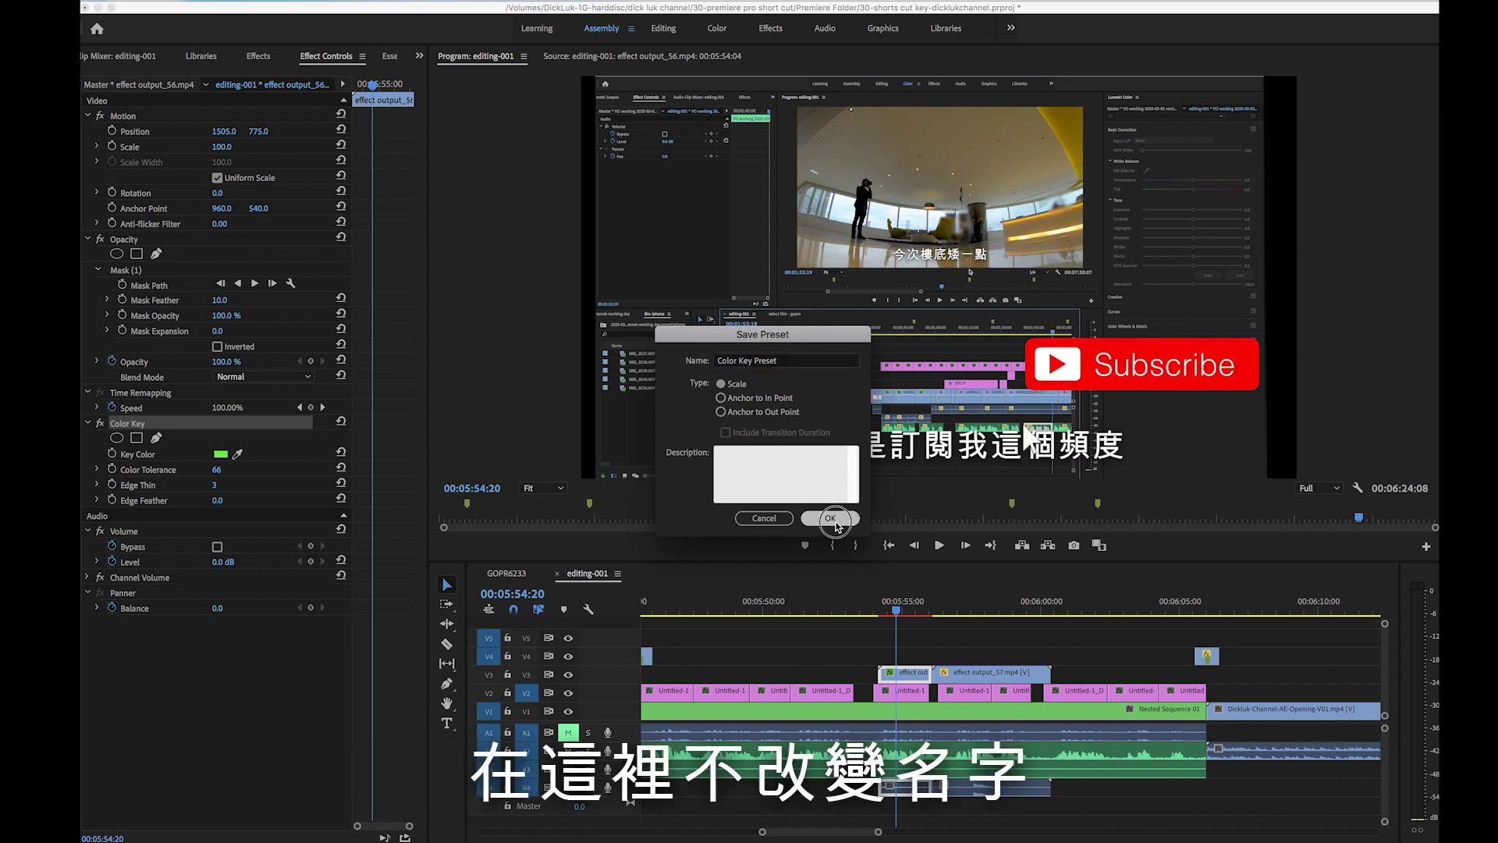
left_click(249, 57)
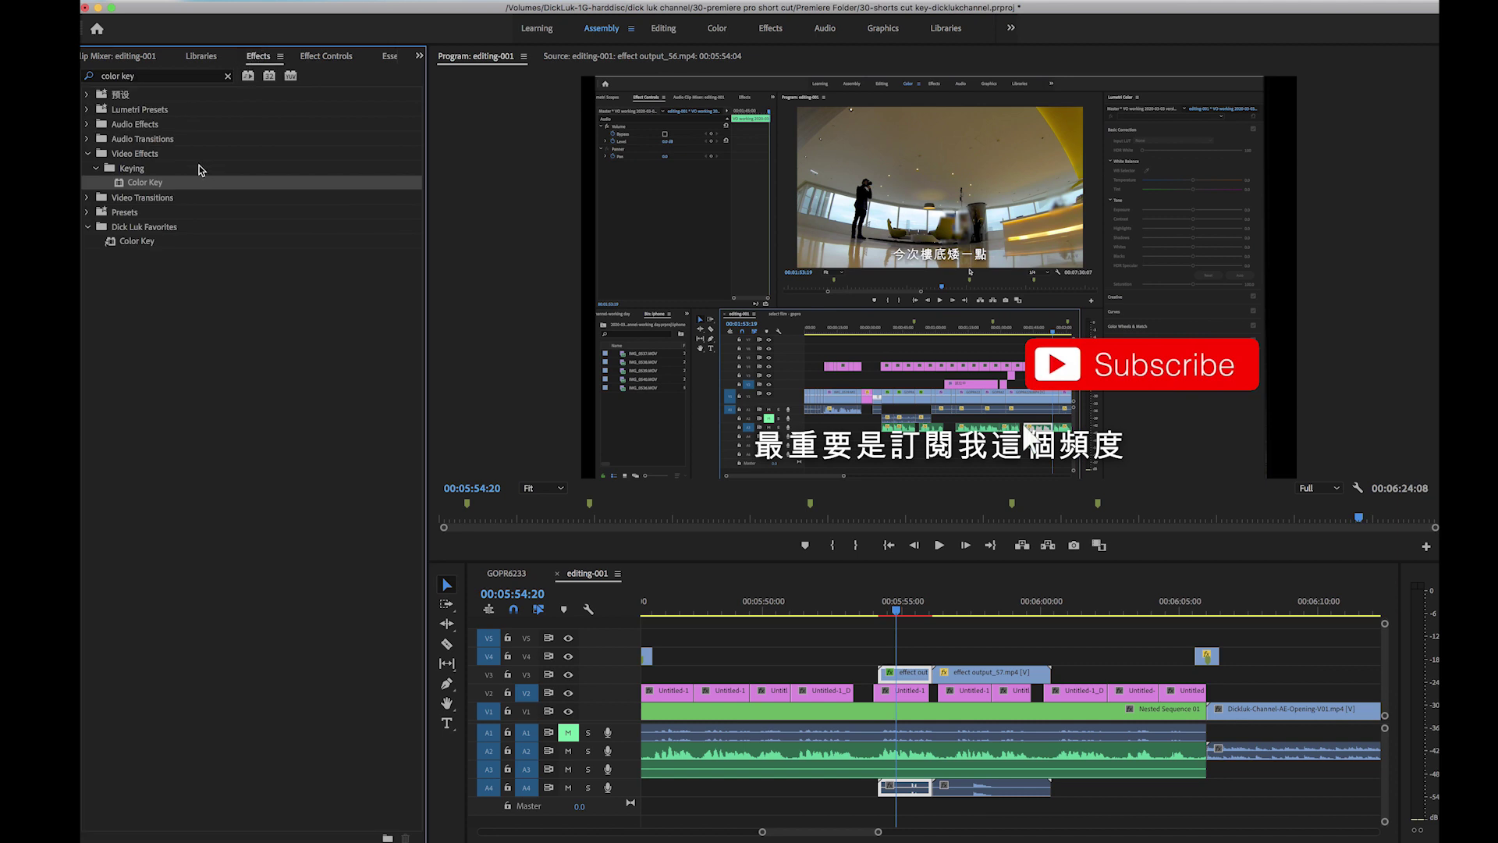
Clear the Effects search, drag Color Key Preset onto effect output_57, and preview the keyed bell.
left_click(87, 95)
left_click(160, 109)
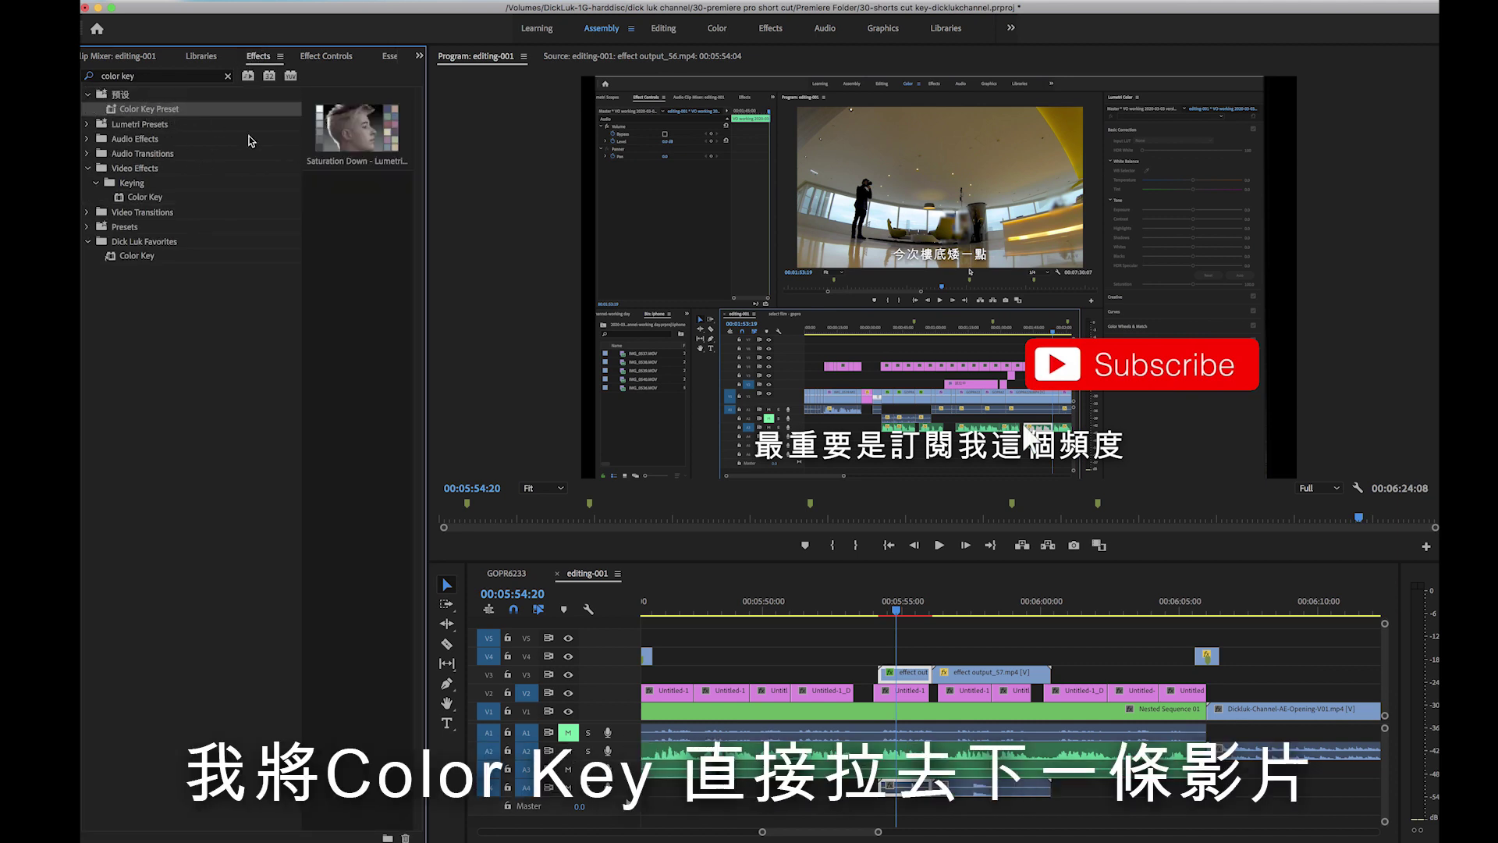
left_click(145, 77)
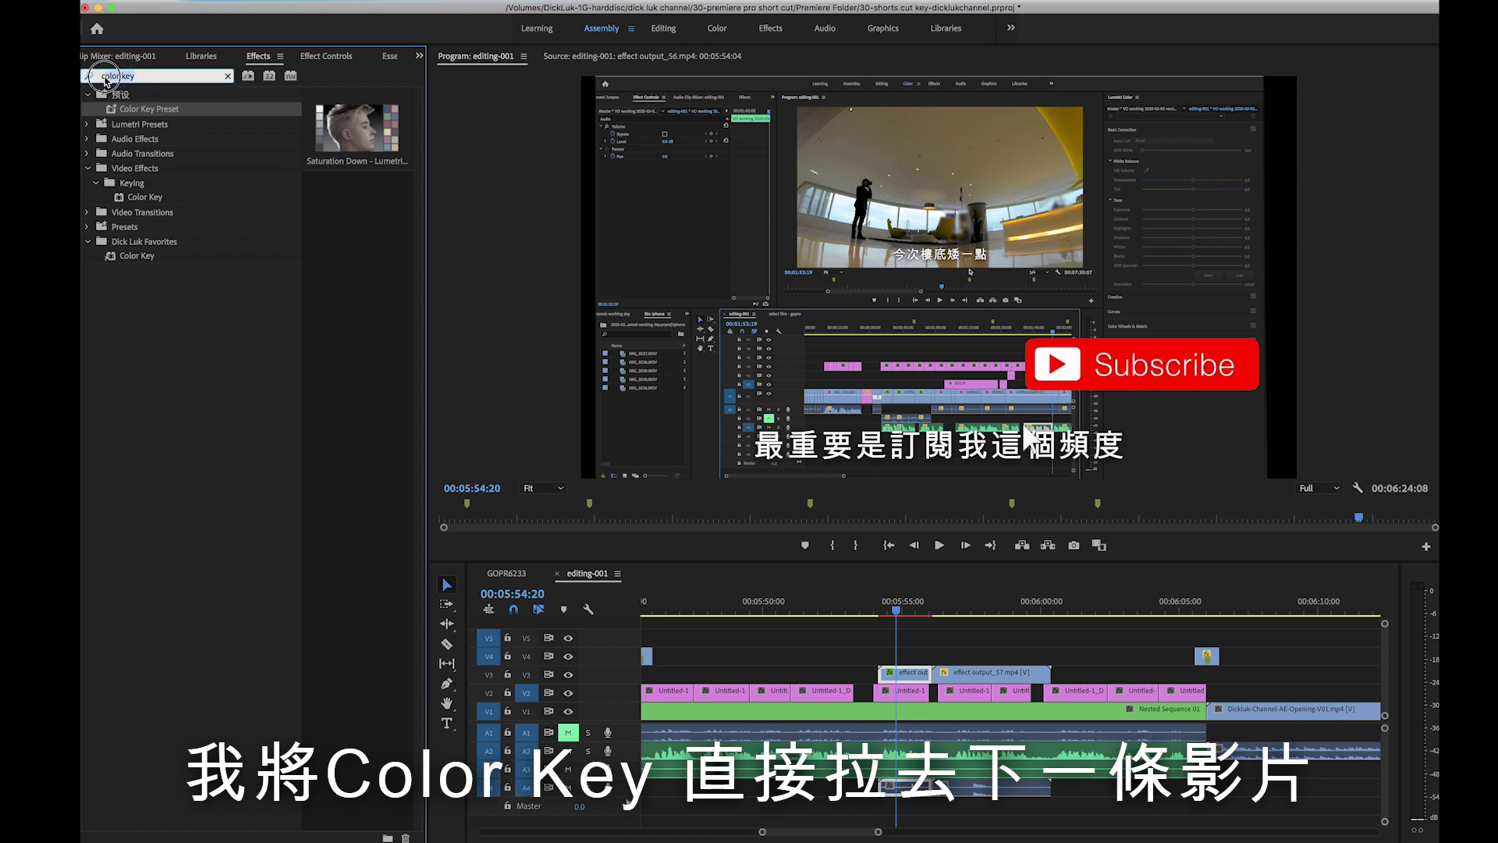
key("BackSpace")
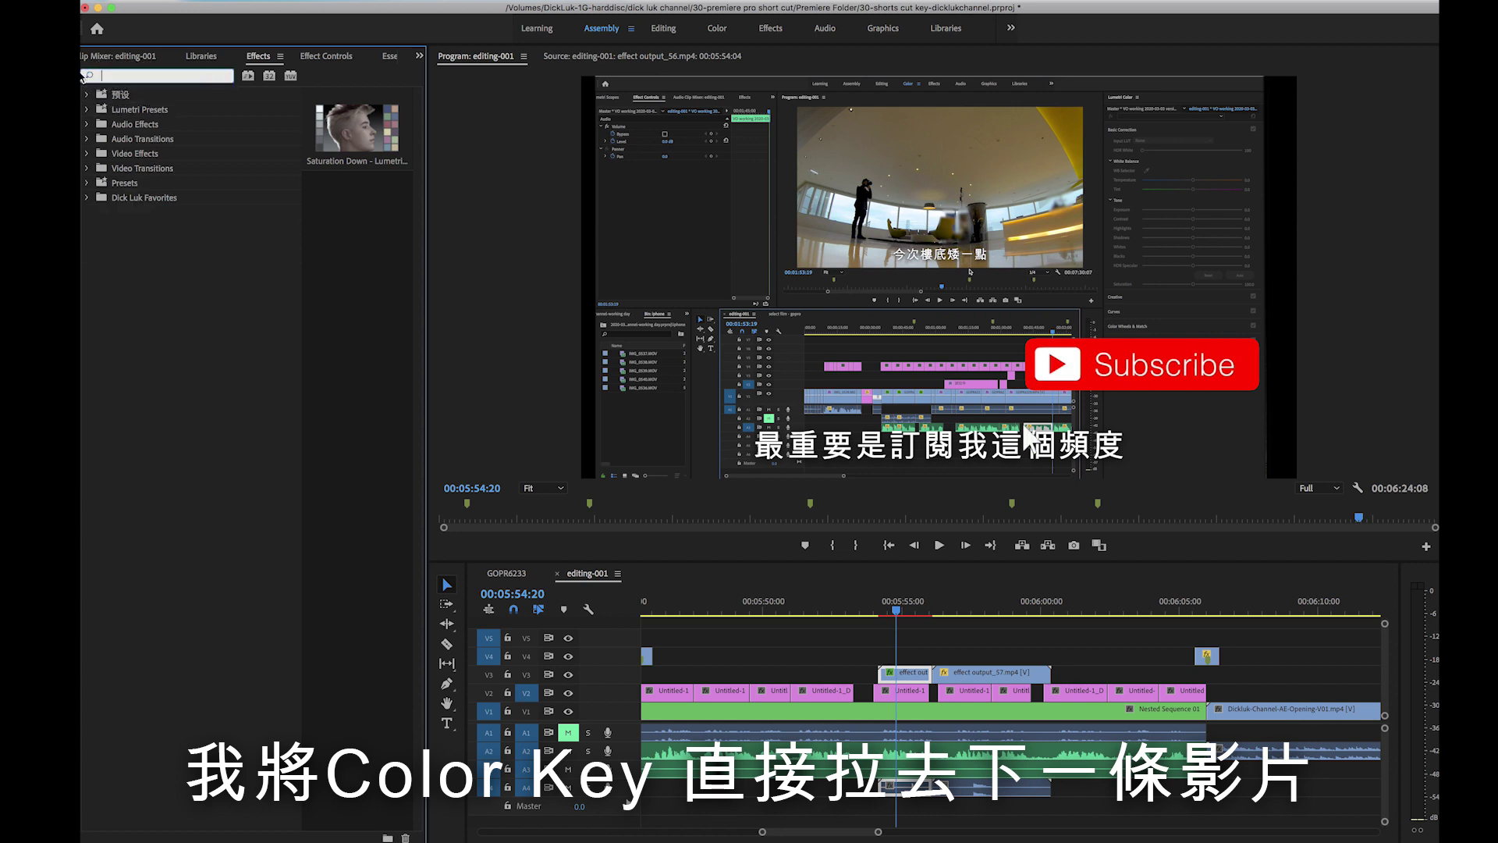
left_click(85, 95)
left_click(110, 109)
left_click_drag(110, 114, 996, 674)
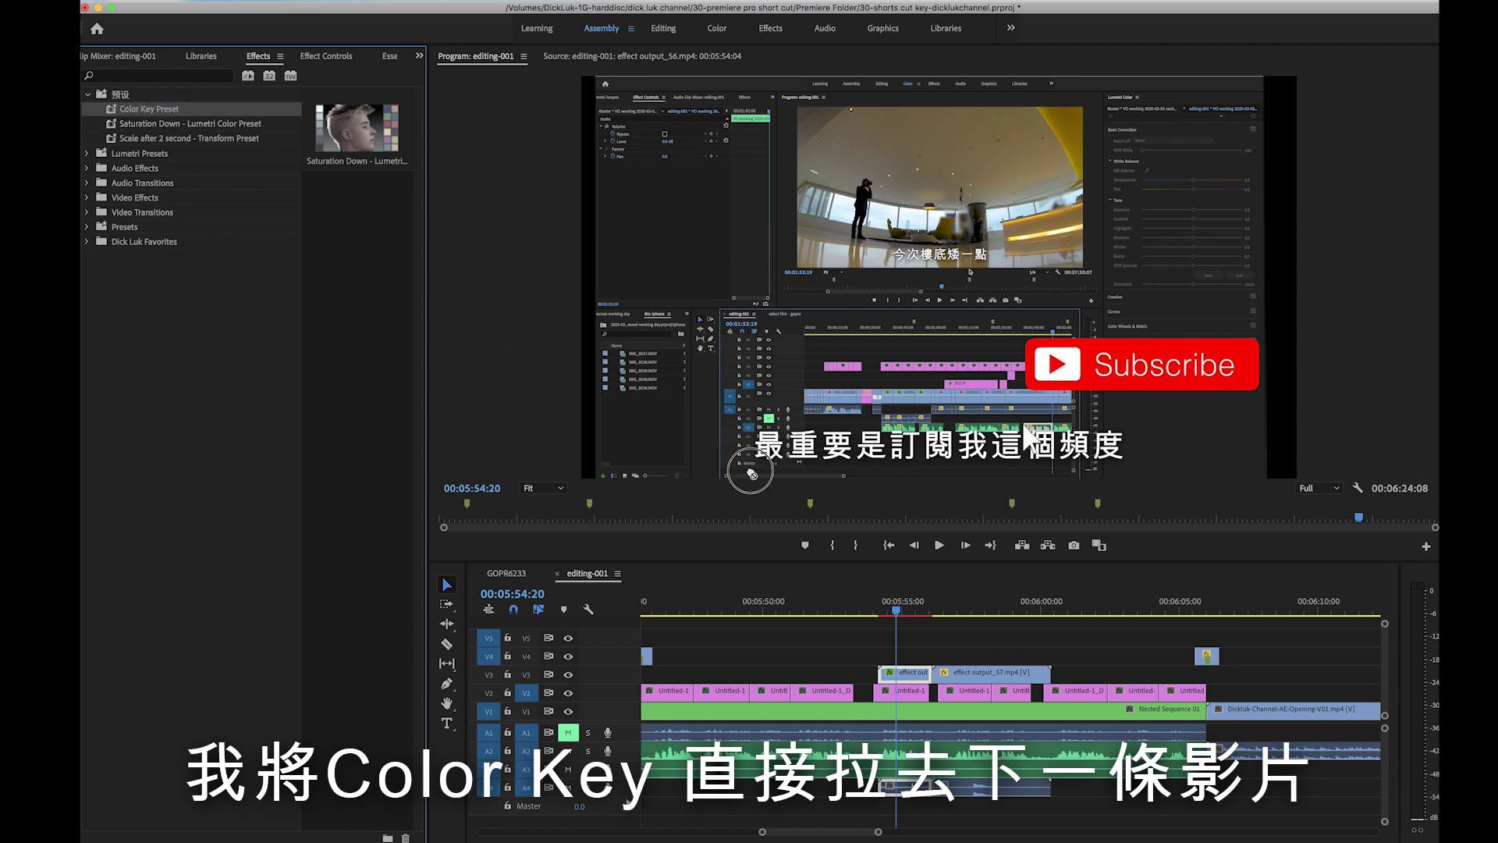
left_click(959, 607)
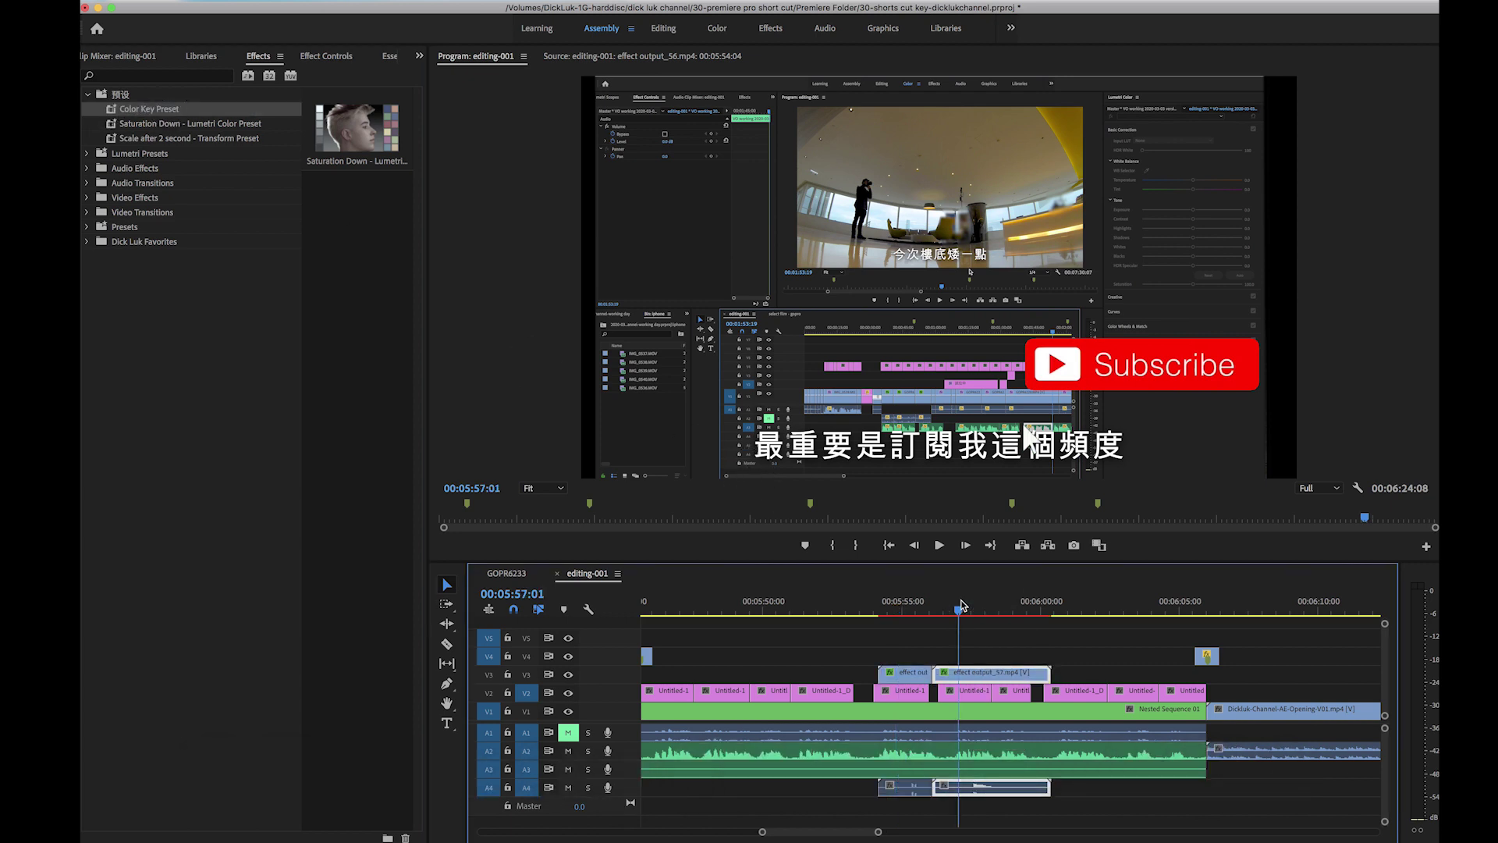
left_click_drag(969, 607, 983, 607)
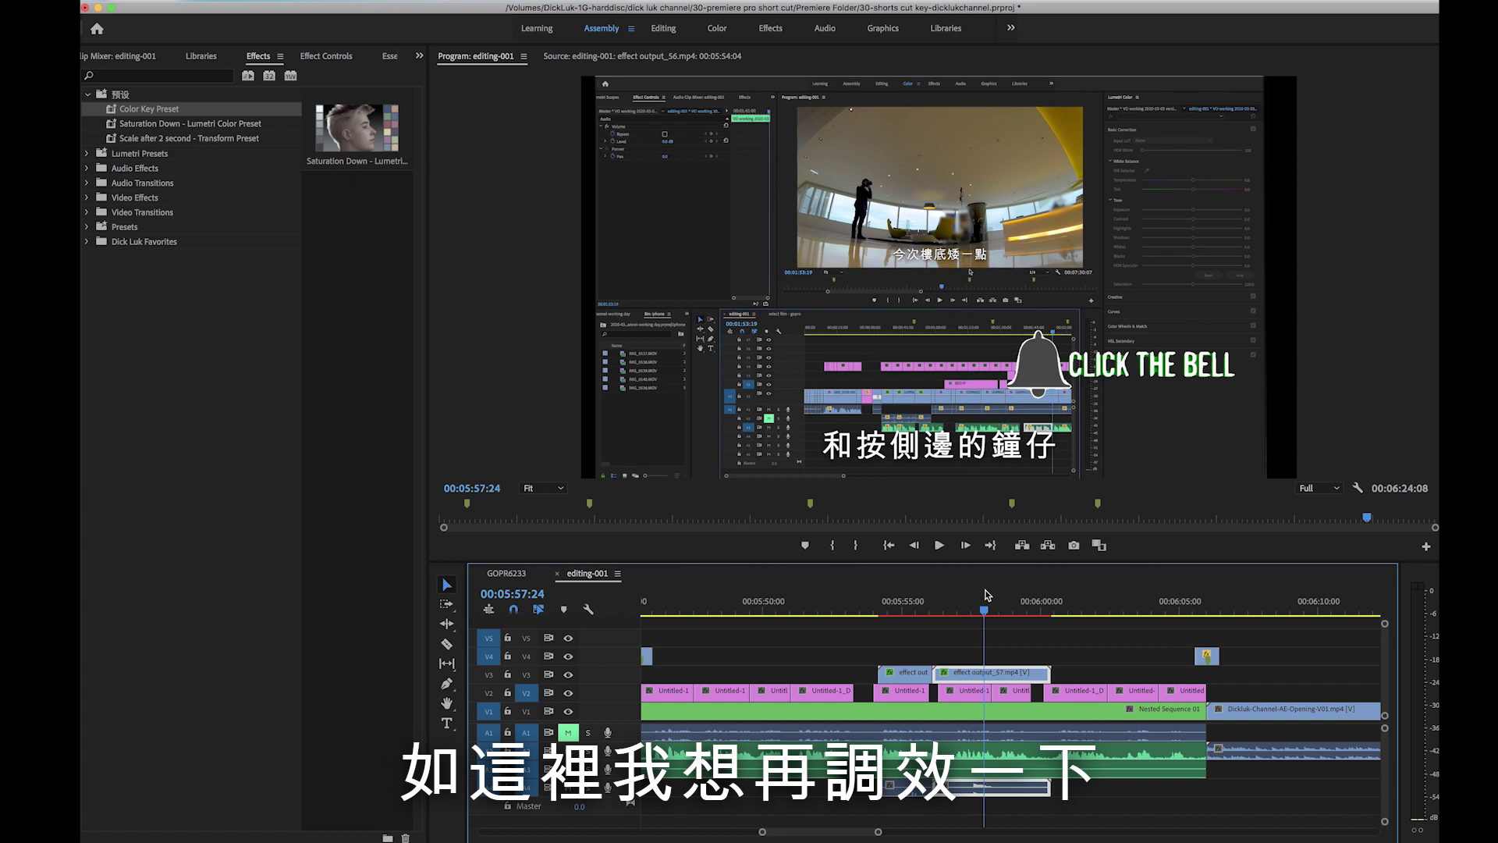
Set the bell clip's Color Tolerance to 137 and Edge Feather to 3.9, then preview it.
left_click(328, 57)
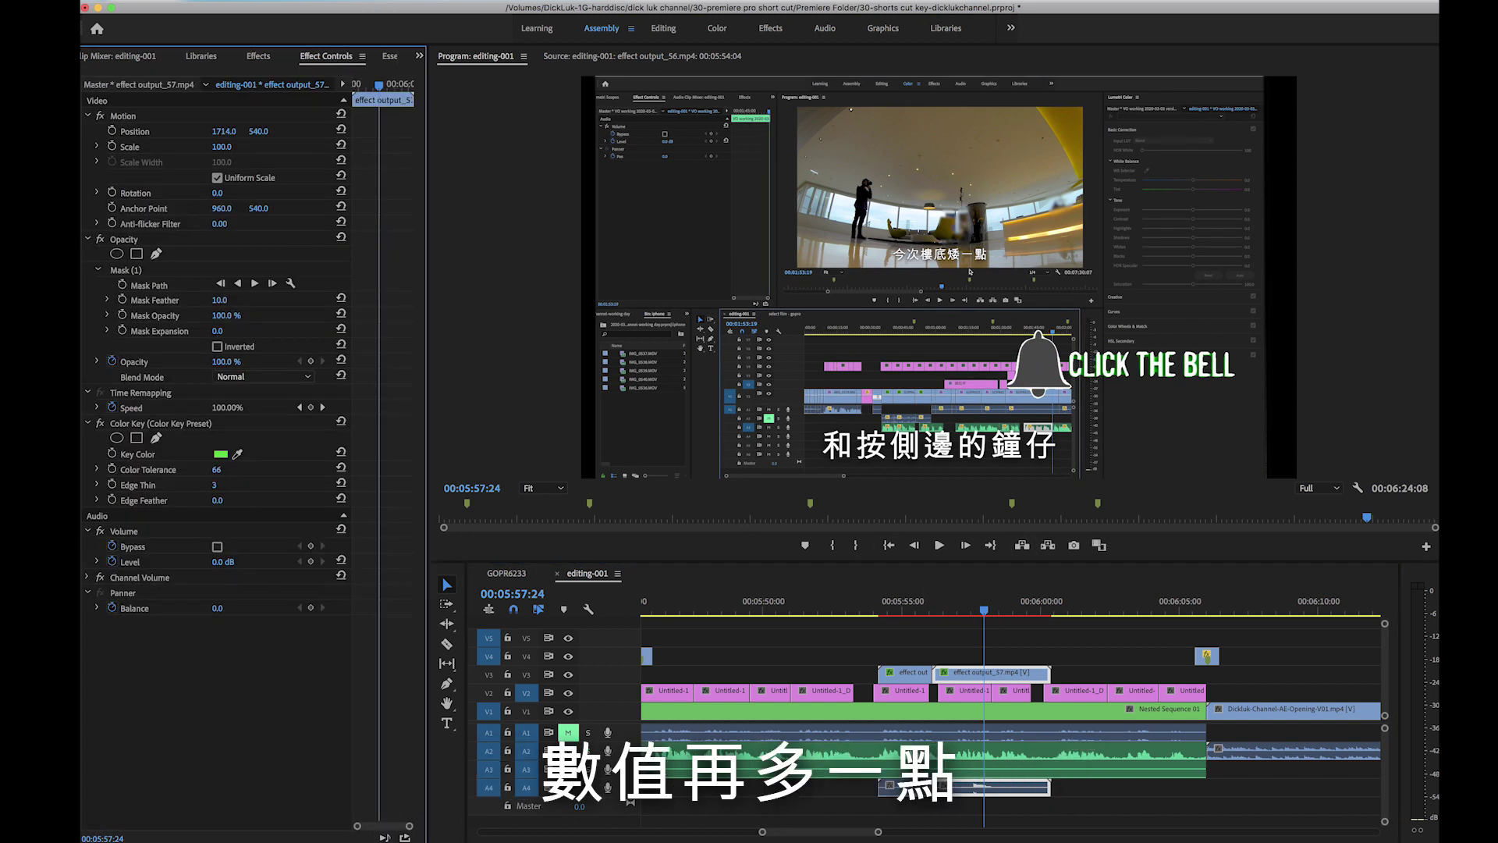
mouse_move(216, 468)
left_mouse_down()
mouse_move(234, 469)
mouse_move(222, 485)
mouse_move(240, 503)
left_mouse_up()
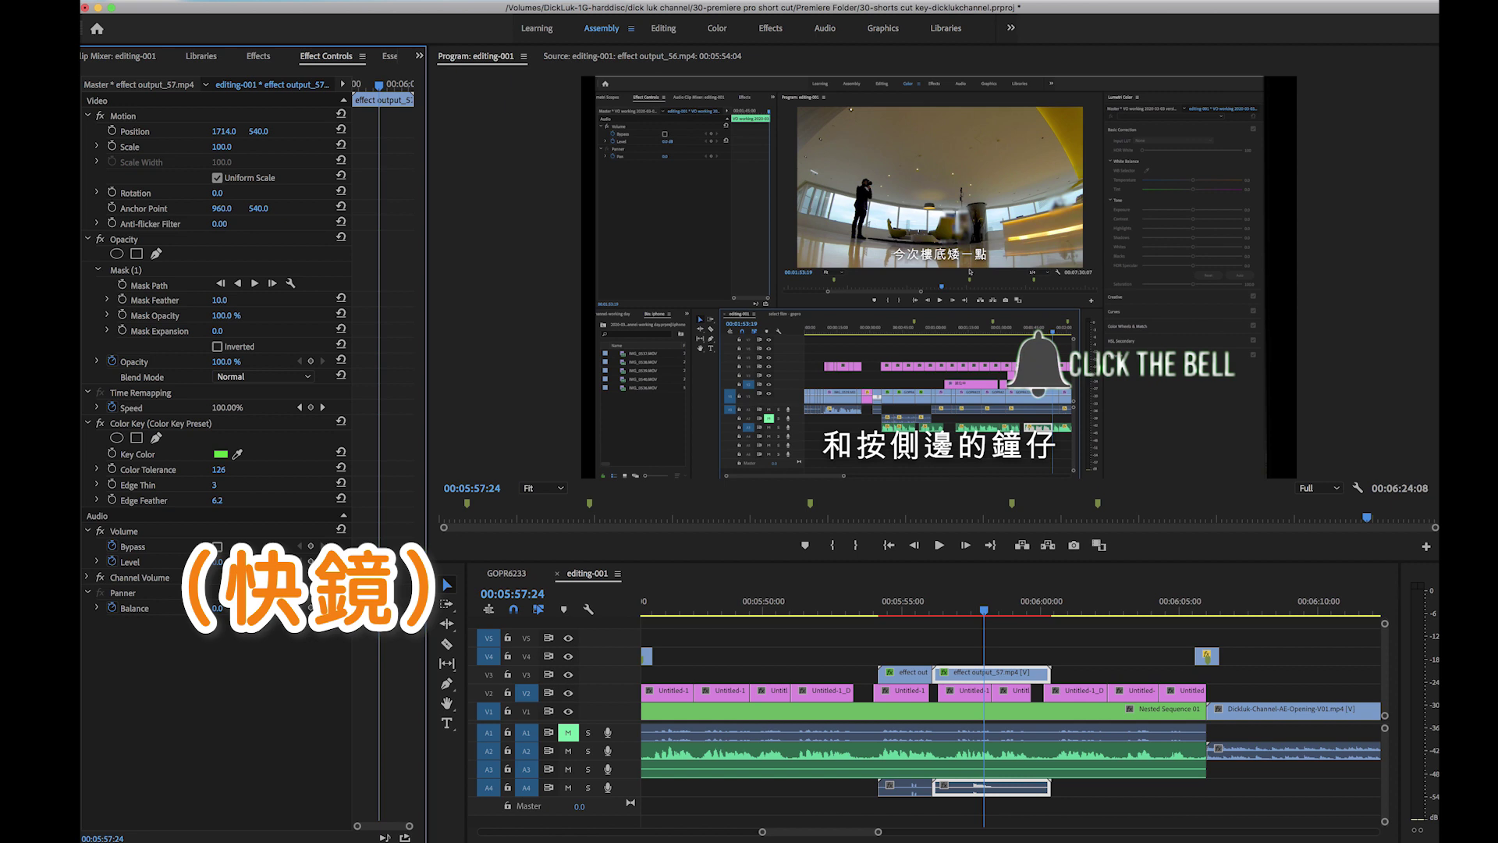
left_click(974, 606)
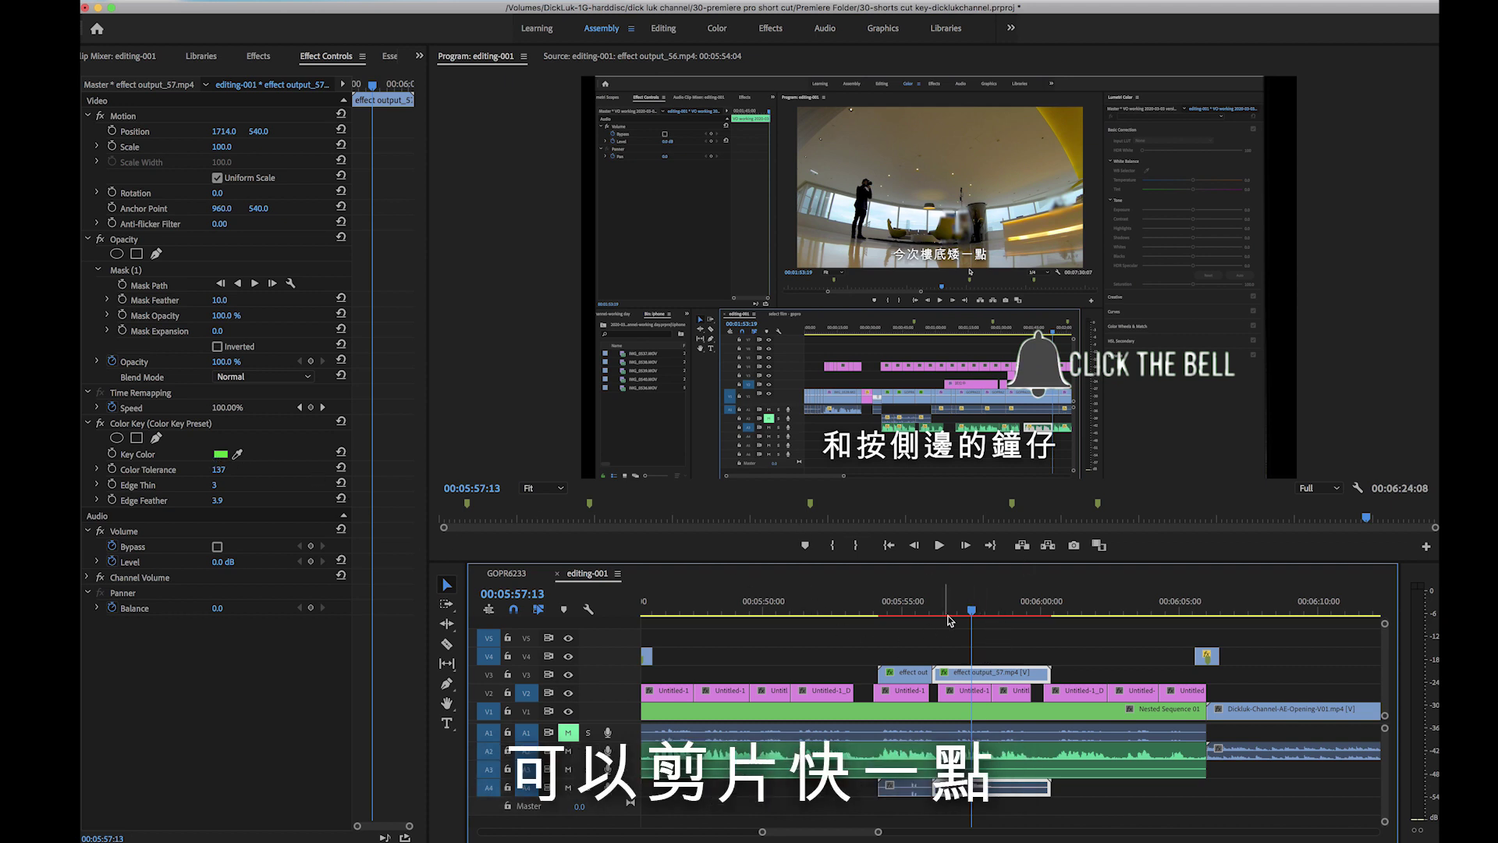
left_click(962, 604)
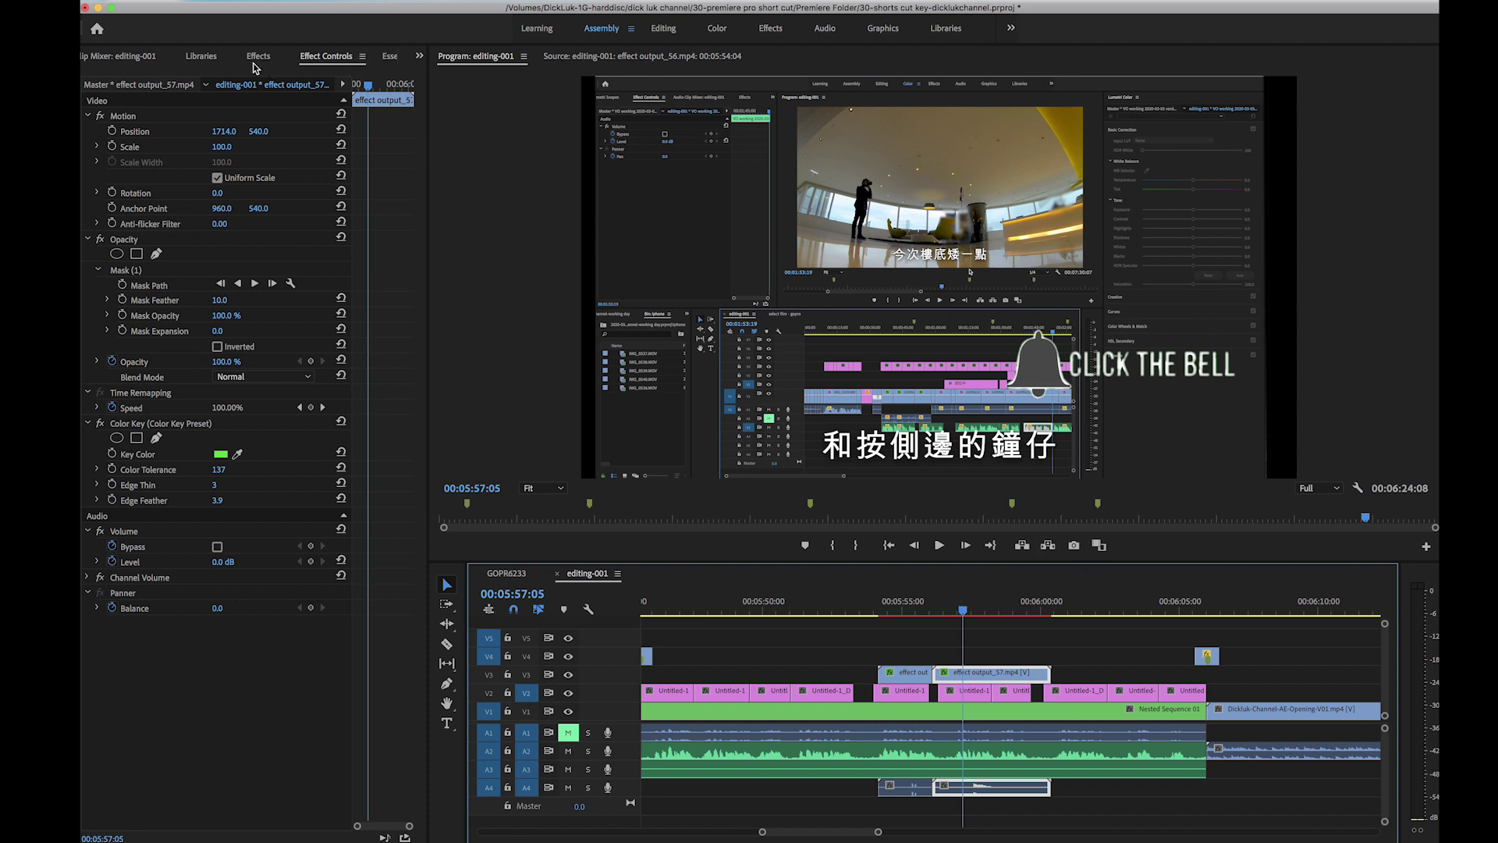
Show the Effects list with the three saved presets visible and Video Effects collapsed.
left_click(253, 59)
left_click(289, 301)
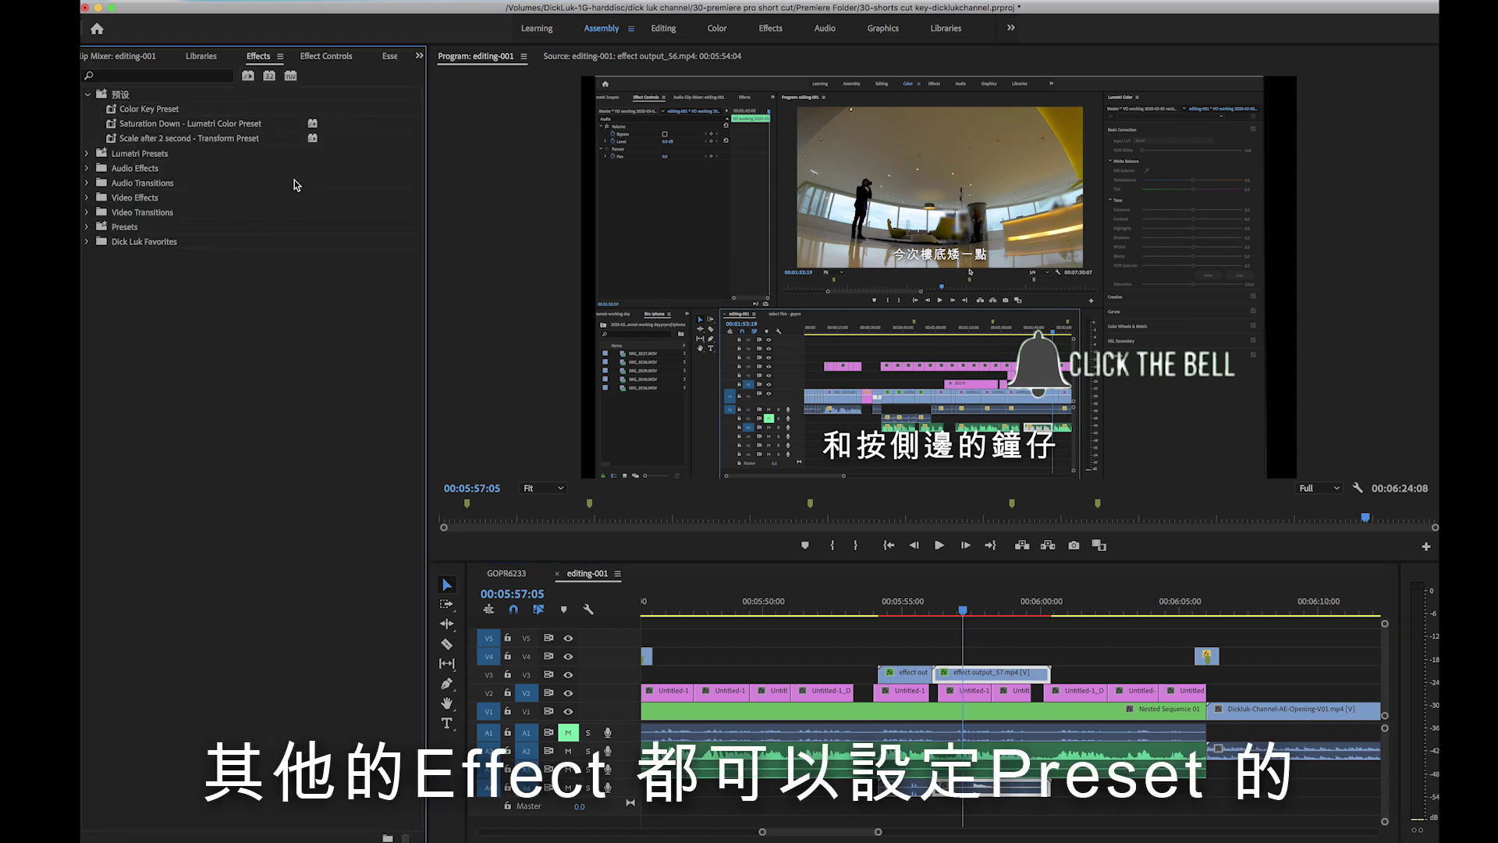
left_click(1205, 607)
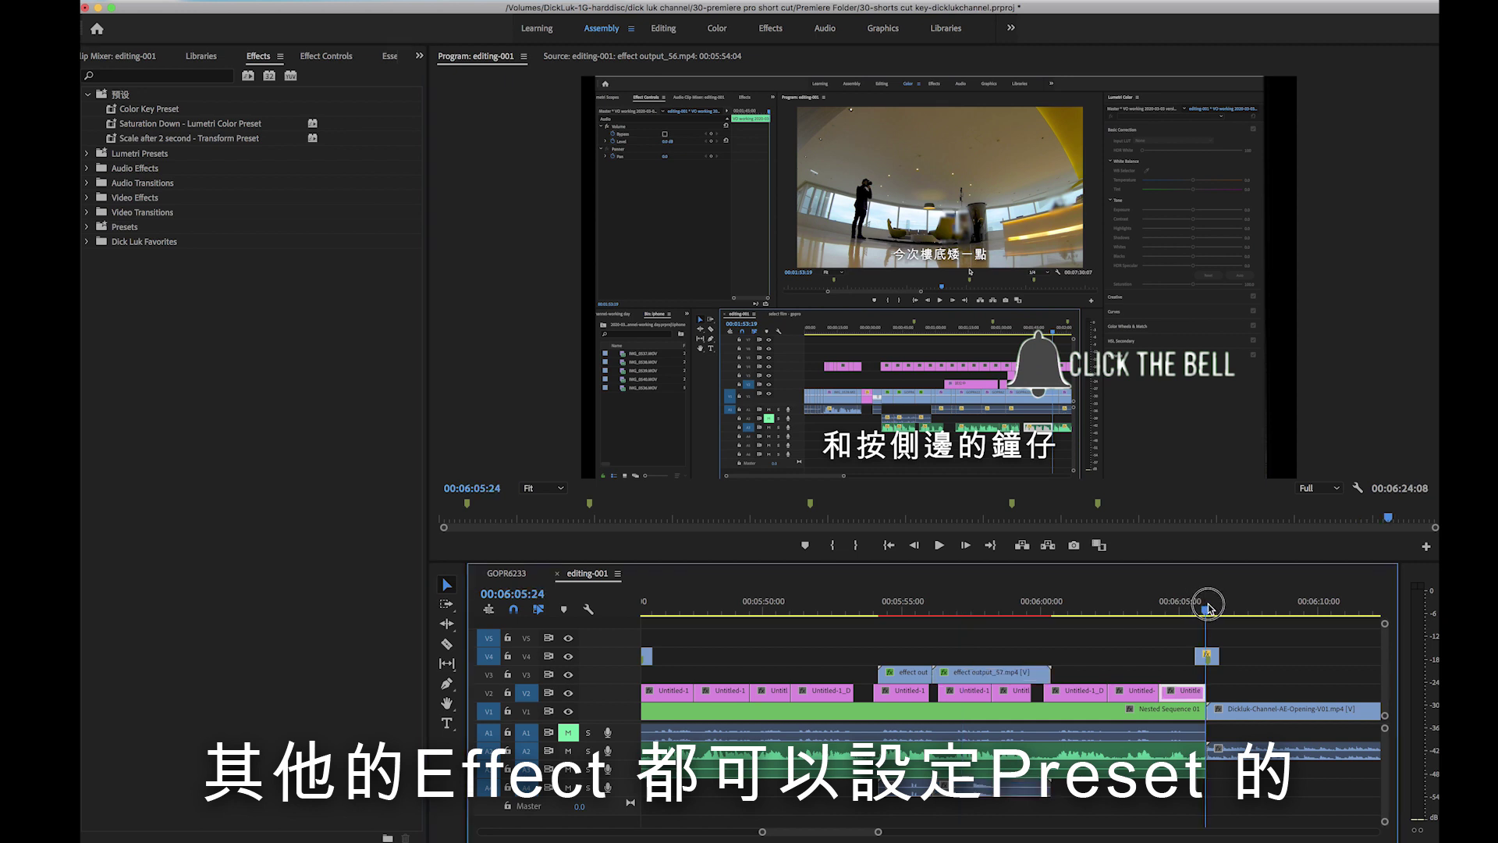
left_click(1226, 607)
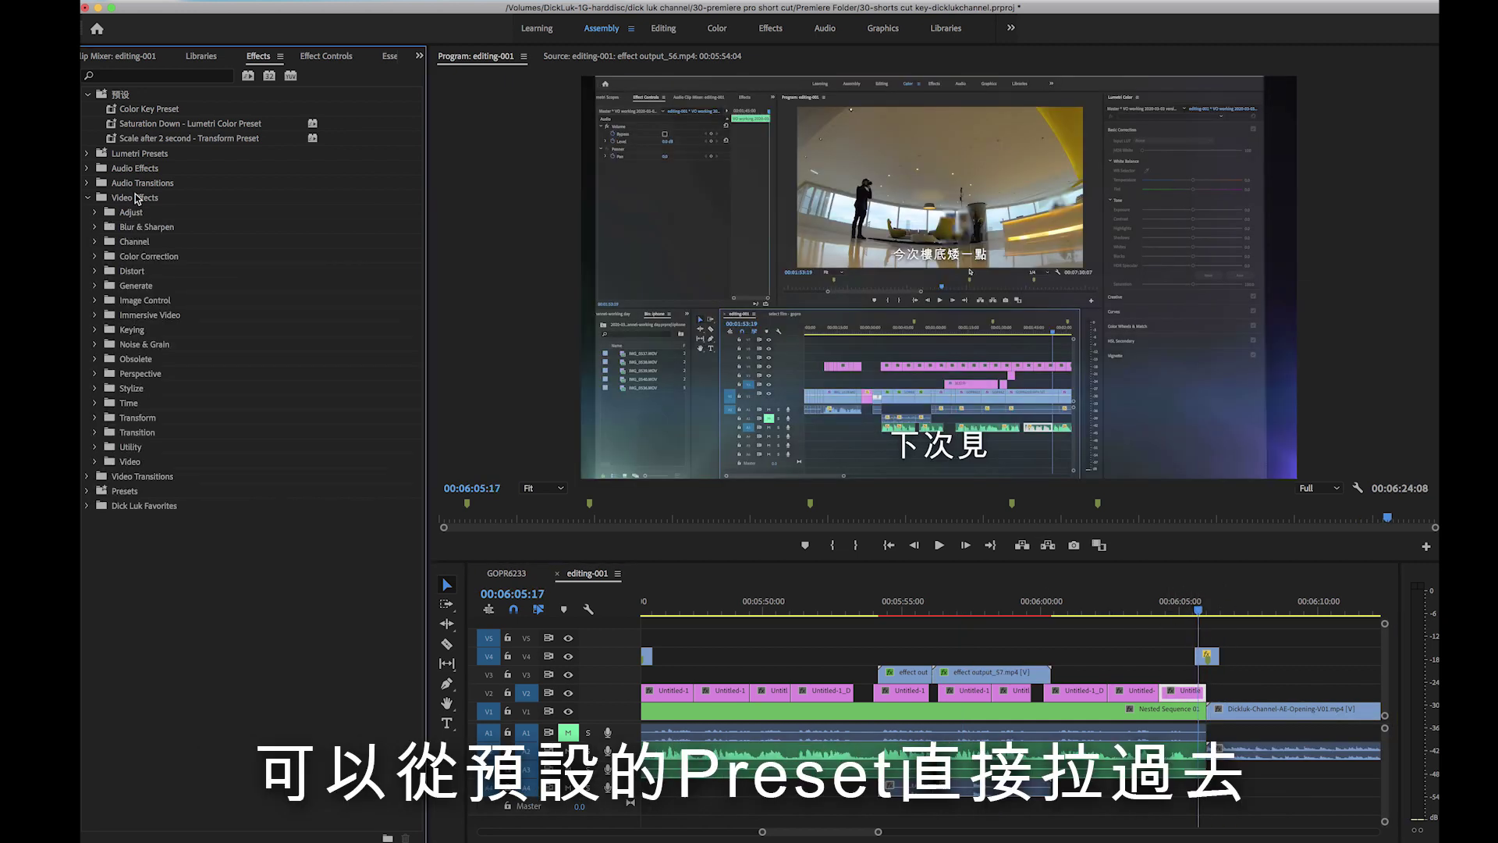
left_click(88, 197)
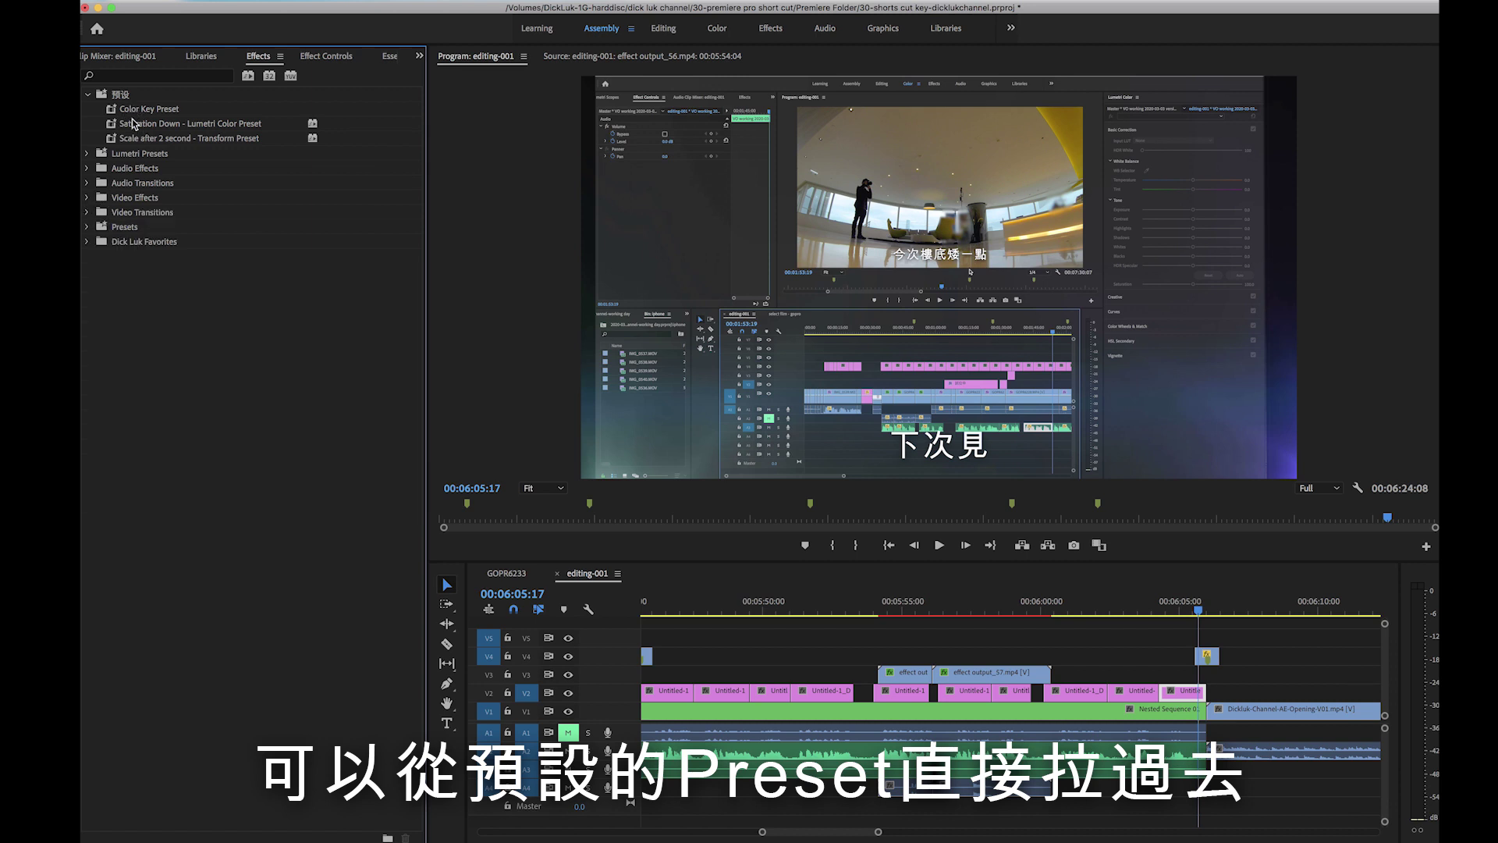